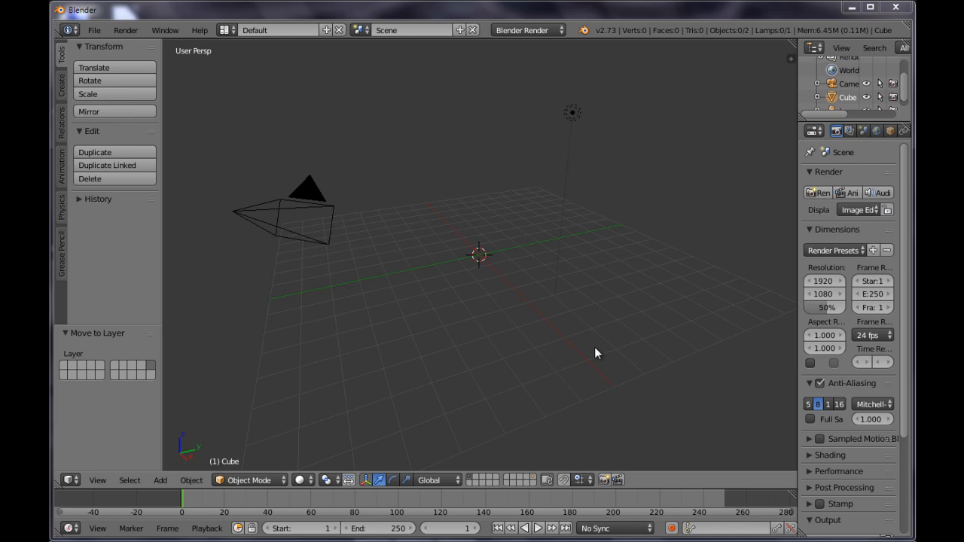
# Step: Add a mesh plane at the scene's origin and scale it up uniformly by about 4.28
pyautogui.hotkey('shift', 'a')
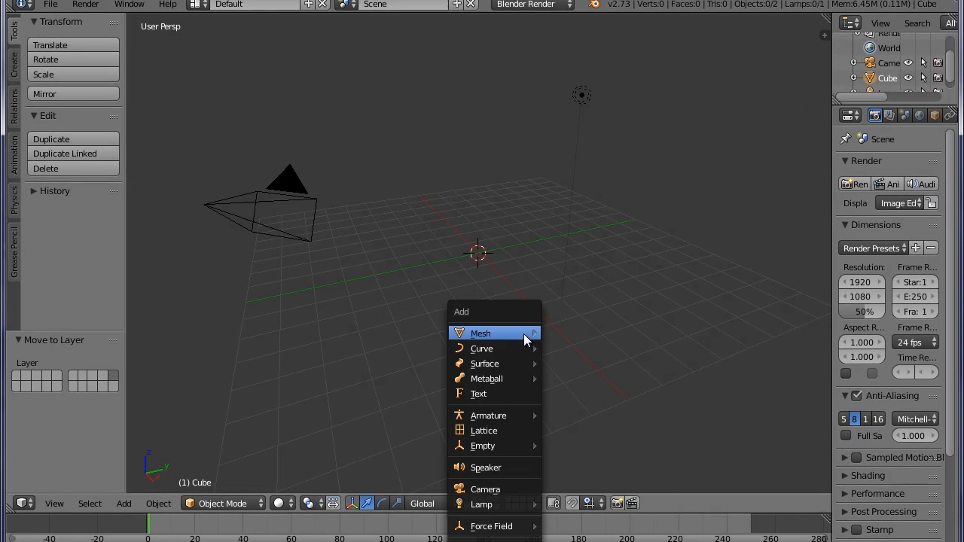
pyautogui.moveTo(523, 334)
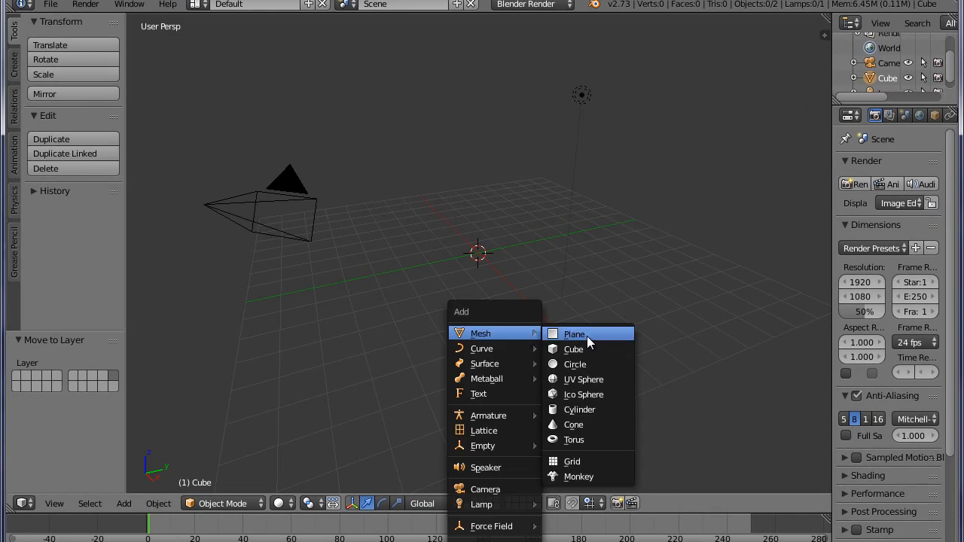
pyautogui.click(587, 336)
pyautogui.scroll(5, 521, 276)
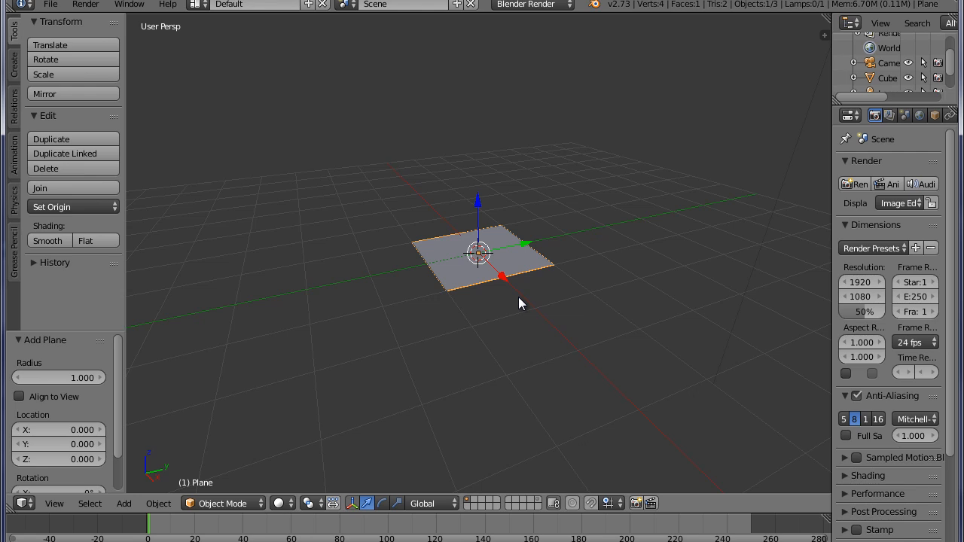
pyautogui.press('s')
pyautogui.click(698, 383)
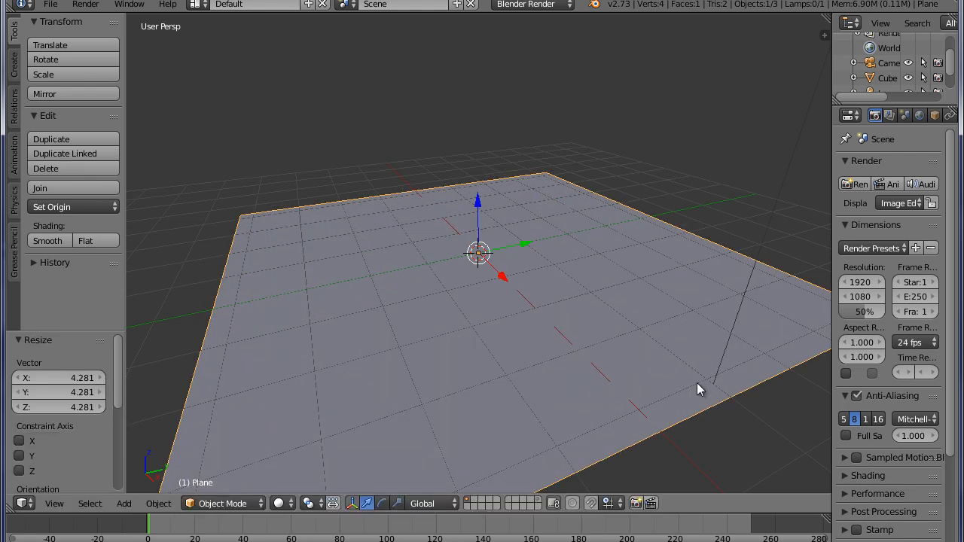
# Step: Apply the scale transform of the enlarged plane
pyautogui.scroll(-3, 676, 372)
pyautogui.hotkey('ctrl', 'a')
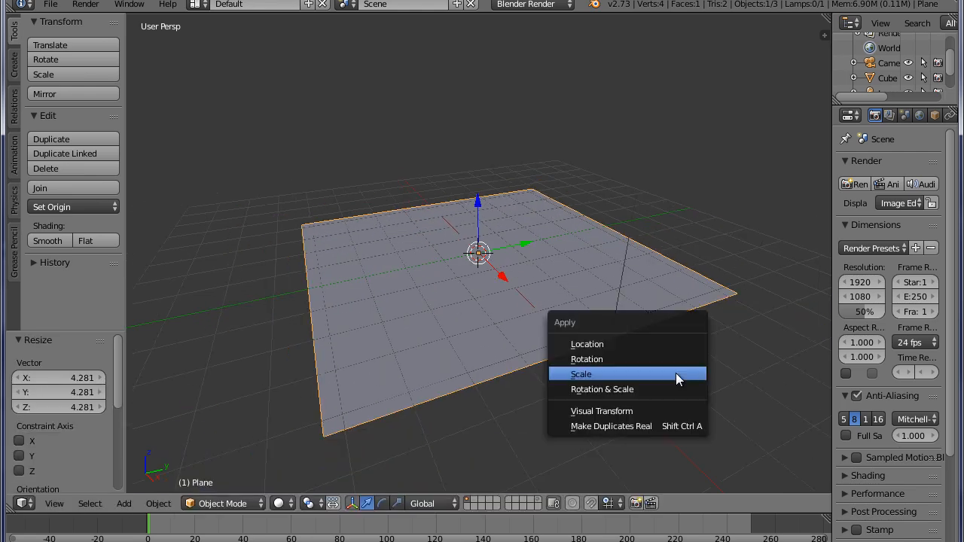
pyautogui.click(680, 374)
pyautogui.moveTo(682, 374); pyautogui.dragTo(625, 368, button='middle')
# Step: Widen the properties area and rename the plane as default in the outliner
pyautogui.moveTo(827, 227); pyautogui.dragTo(706, 228)
pyautogui.scroll(-1, 795, 85)
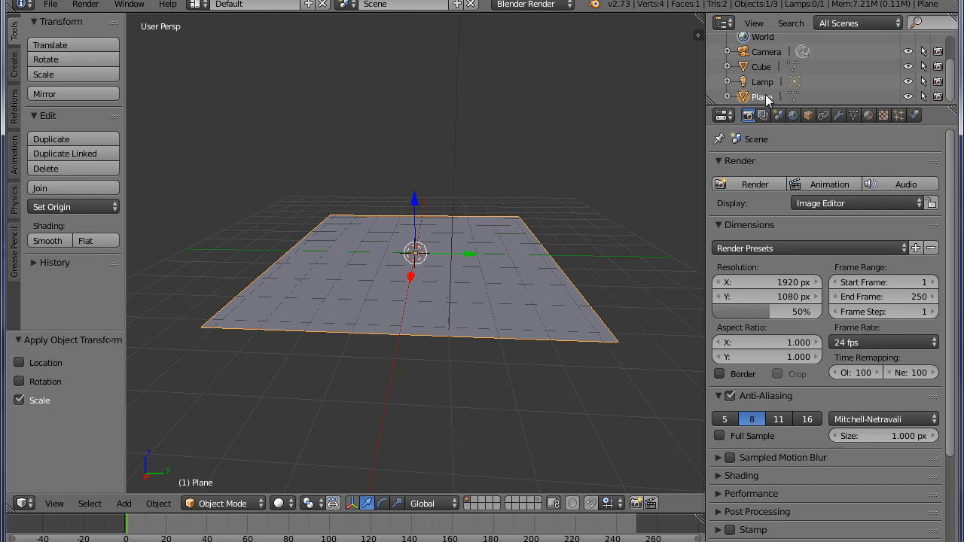
pyautogui.doubleClick(762, 97)
pyautogui.write('default')
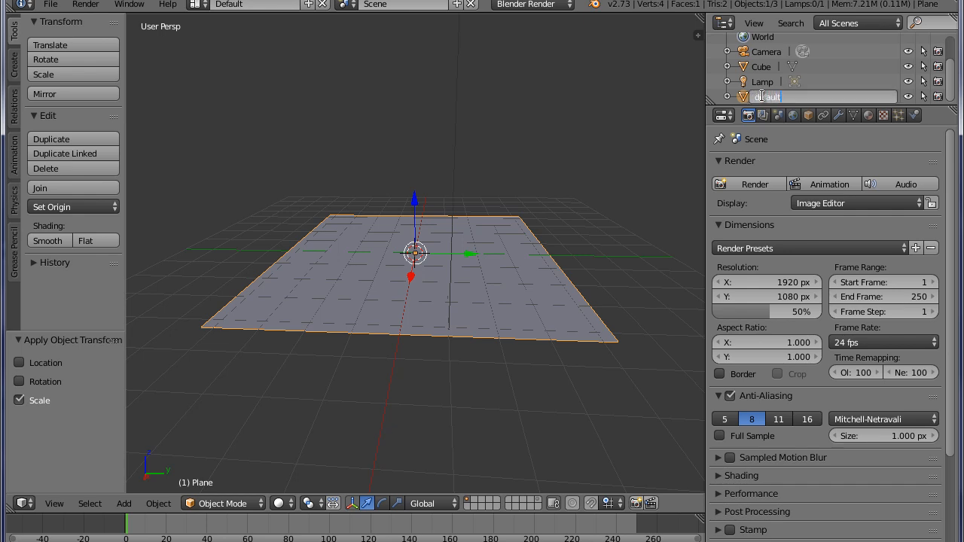
pyautogui.press('Return')
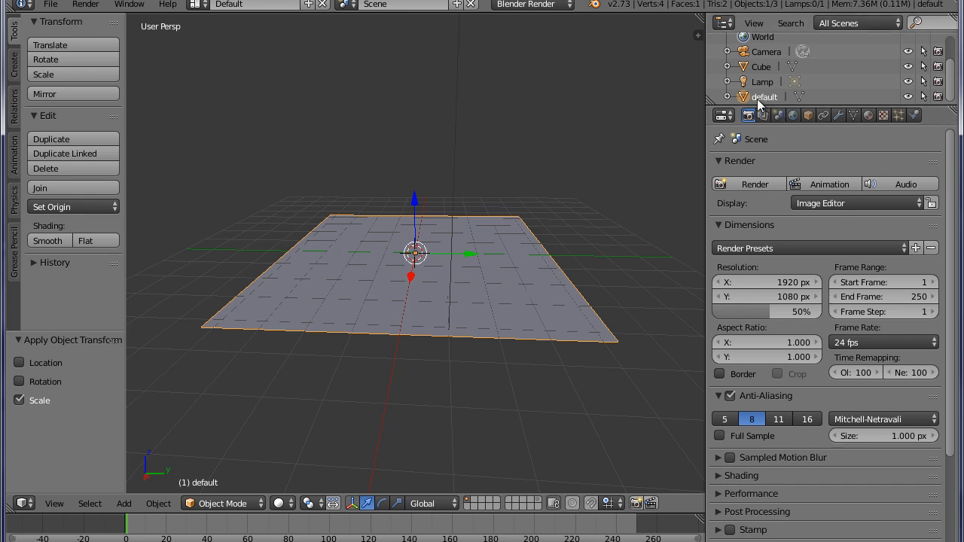
# Step: Create a new particle system on the default plane and name its settings default
pyautogui.click(897, 115)
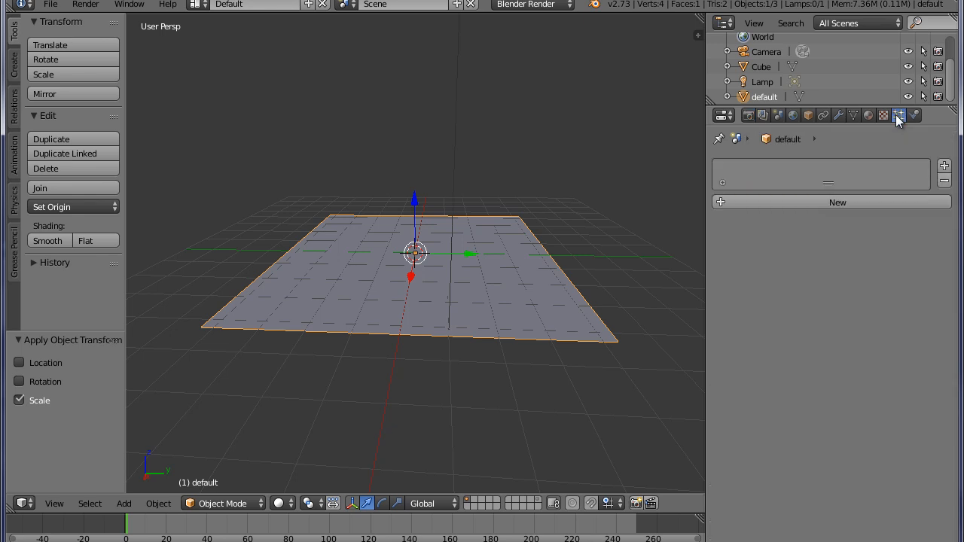
pyautogui.click(865, 202)
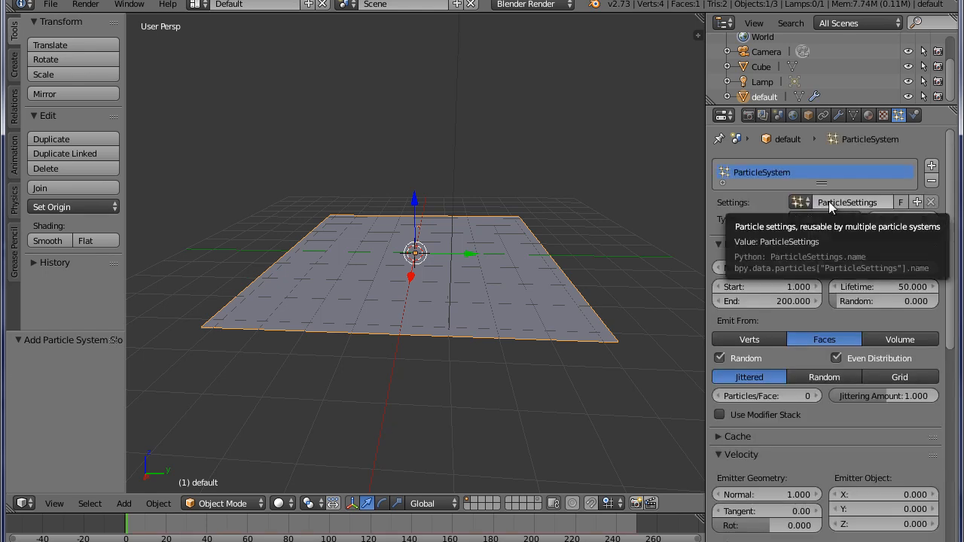
pyautogui.click(829, 201)
pyautogui.write('default')
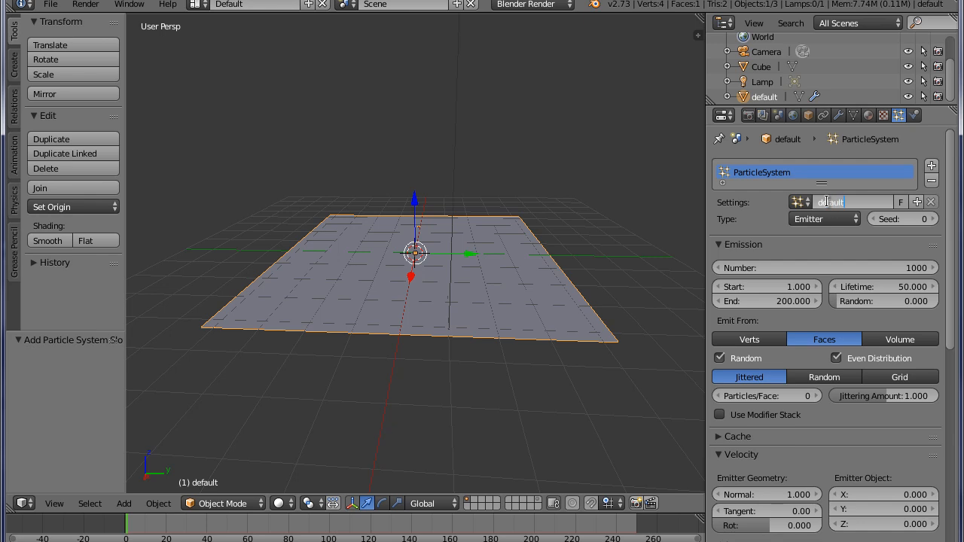
pyautogui.press('Return')
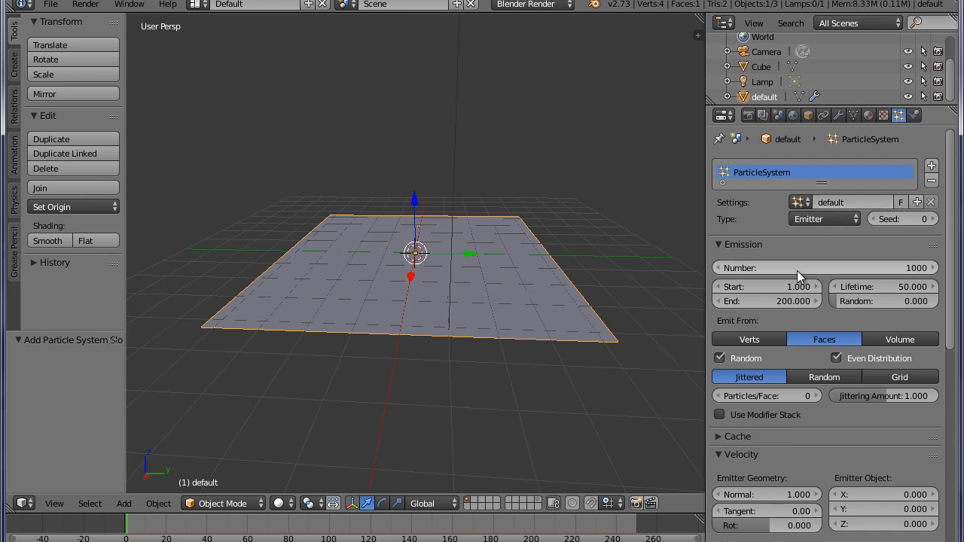
# Step: Set the default plane's particle emission number to 305 and the particle lifetime to 250
pyautogui.click(914, 269)
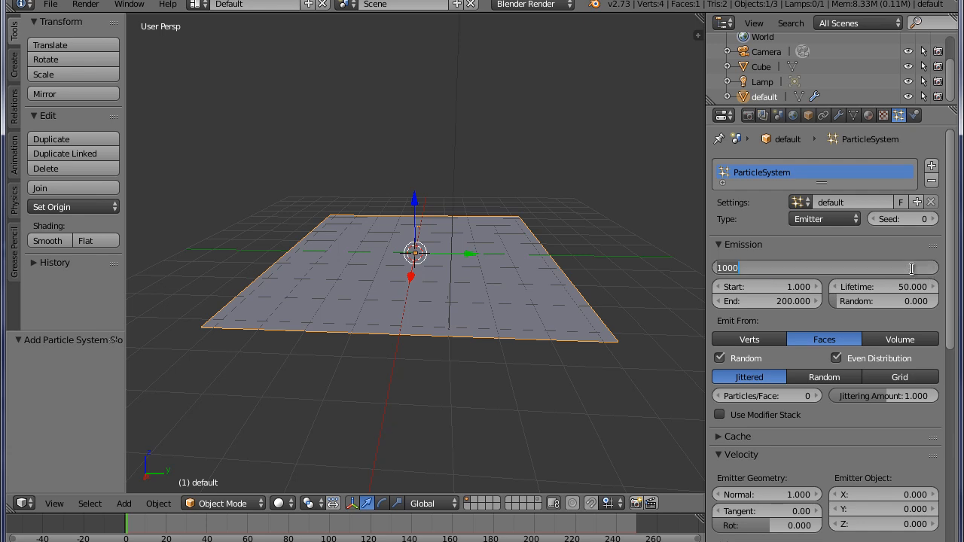
pyautogui.write('305')
pyautogui.press('Return')
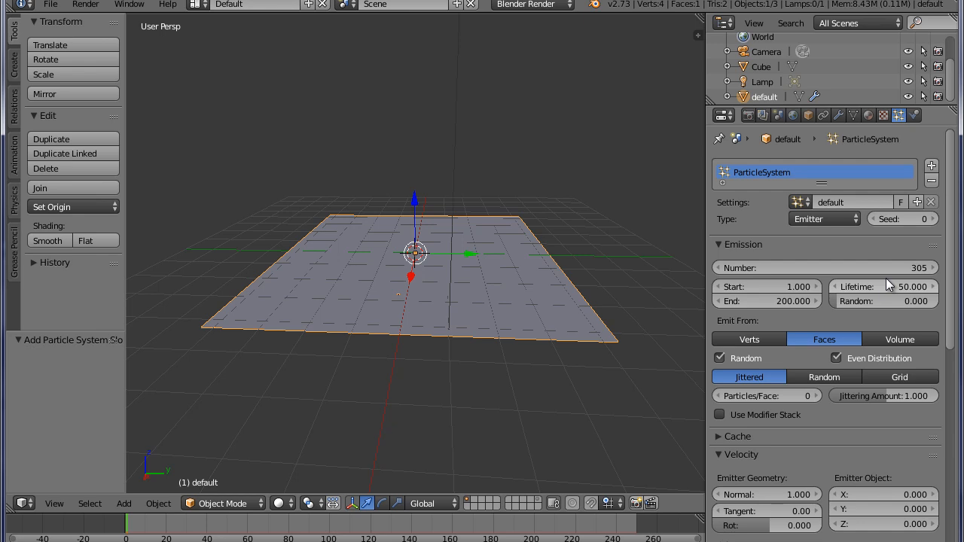
pyautogui.click(882, 288)
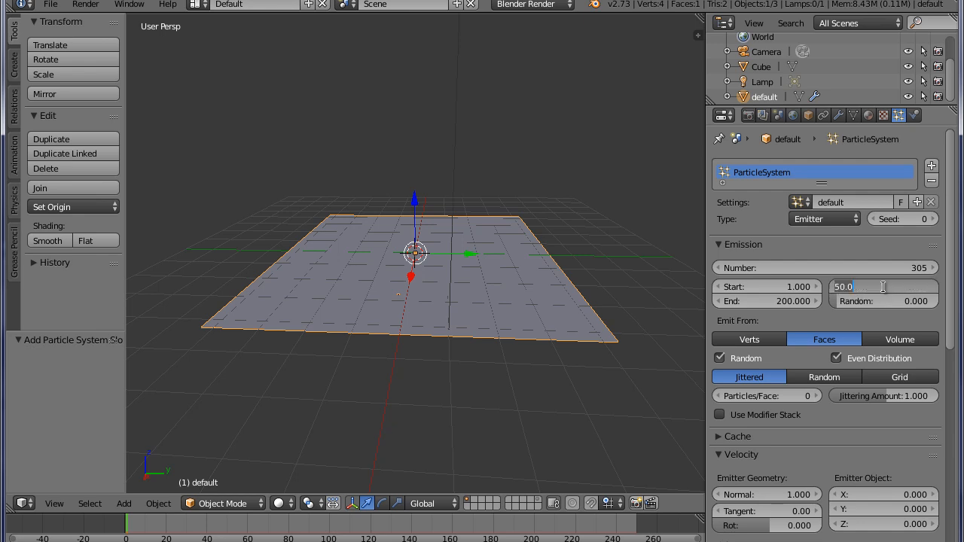
pyautogui.write('250')
pyautogui.press('Return')
# Step: Switch the default plane's particle physics type to Keyed
pyautogui.scroll(-6, 845, 359)
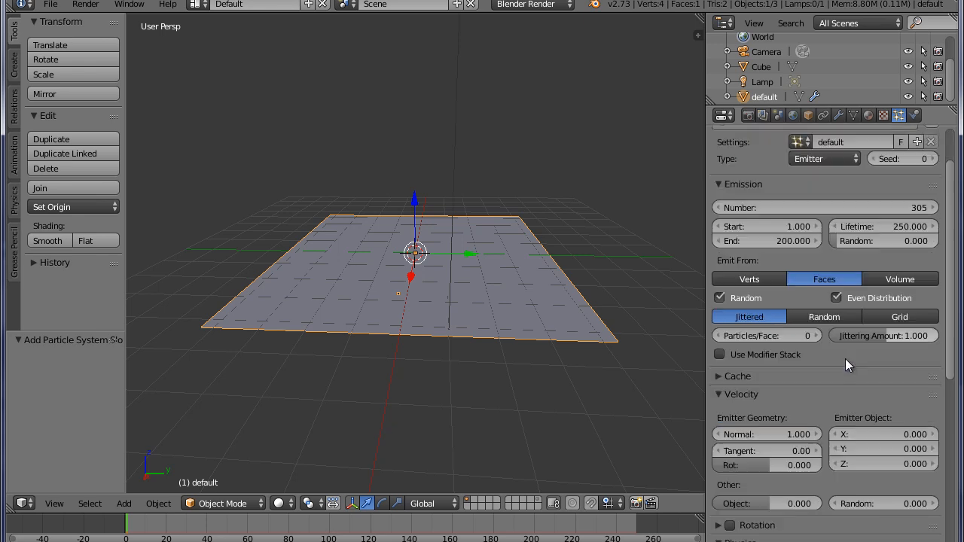
pyautogui.scroll(-3, 843, 358)
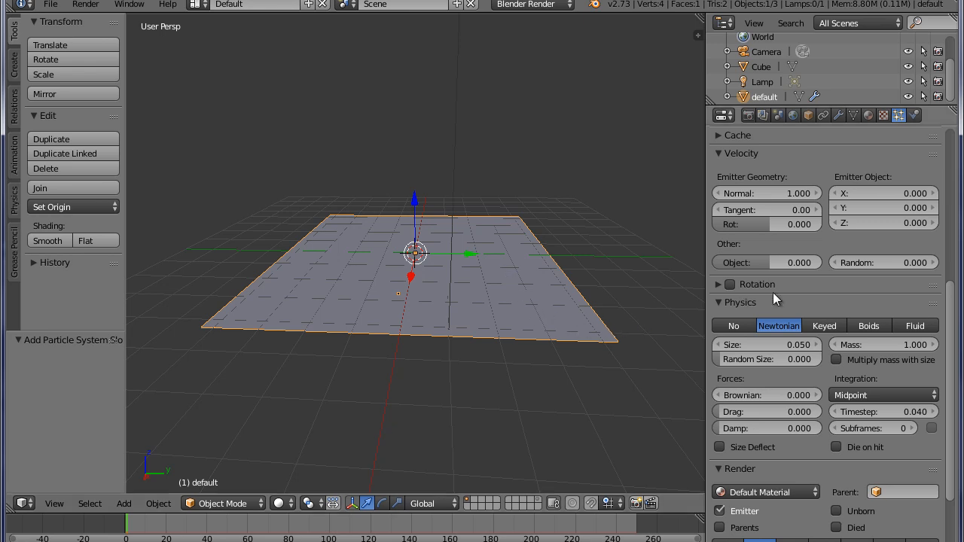
pyautogui.click(824, 324)
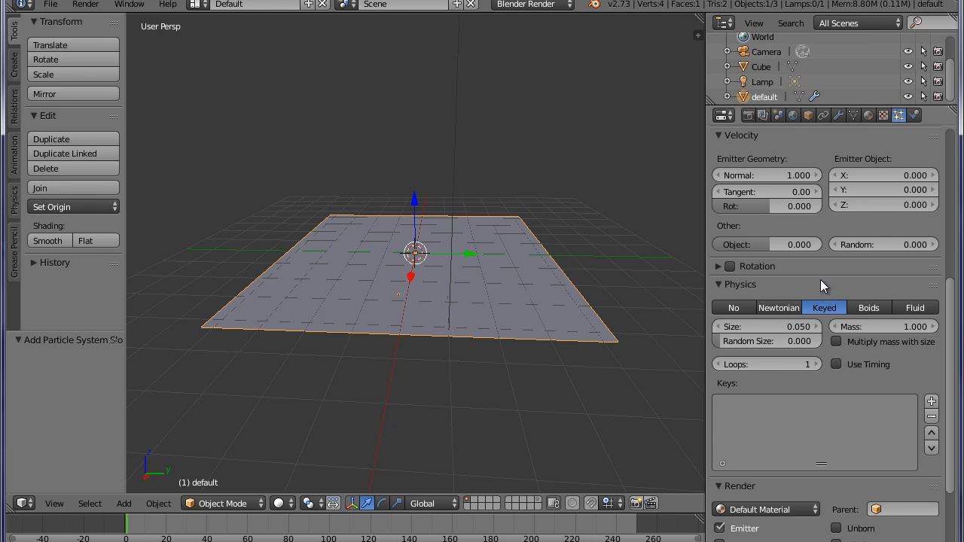
# Step: Show the default plane's particles as crosses in the viewport through the particle display settings
pyautogui.moveTo(611, 324); pyautogui.dragTo(585, 316, button='middle')
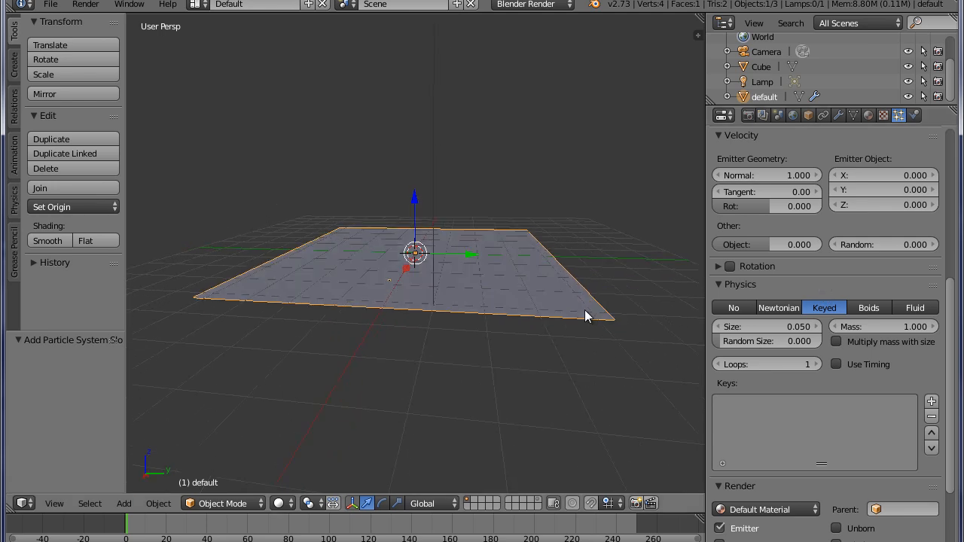
pyautogui.scroll(-5, 769, 405)
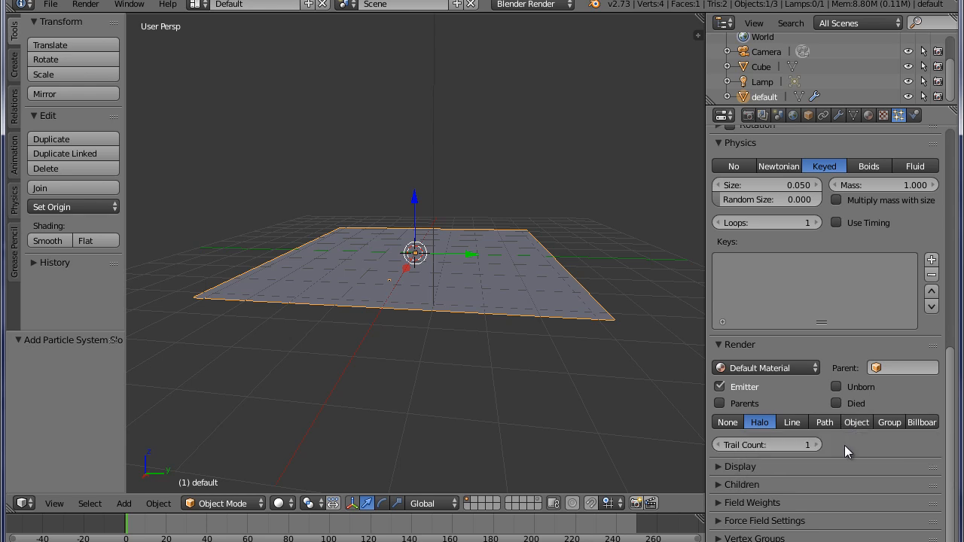
pyautogui.click(718, 467)
pyautogui.scroll(-2, 718, 467)
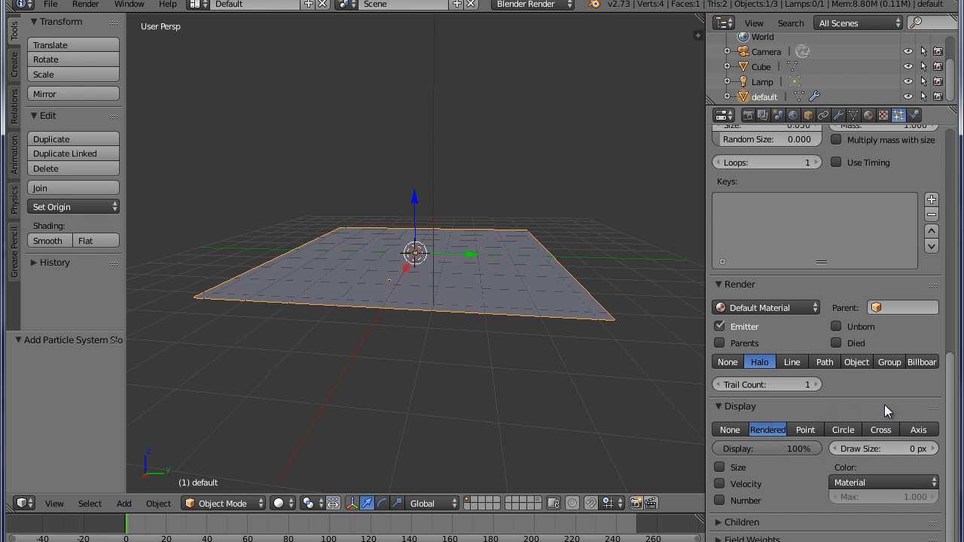
pyautogui.click(878, 429)
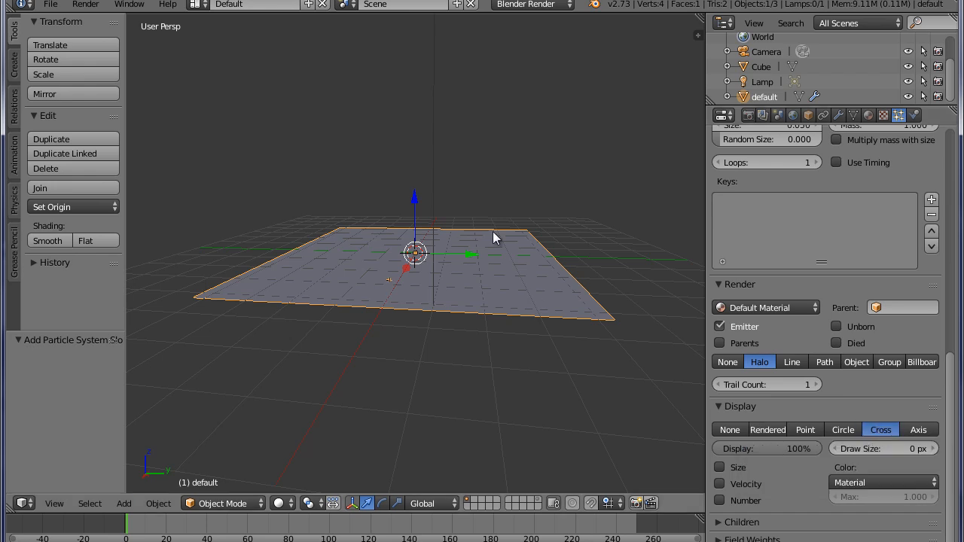
# Step: Add a second mesh plane and raise it about 4.85 units along Z above the default plane
pyautogui.scroll(4, 879, 336)
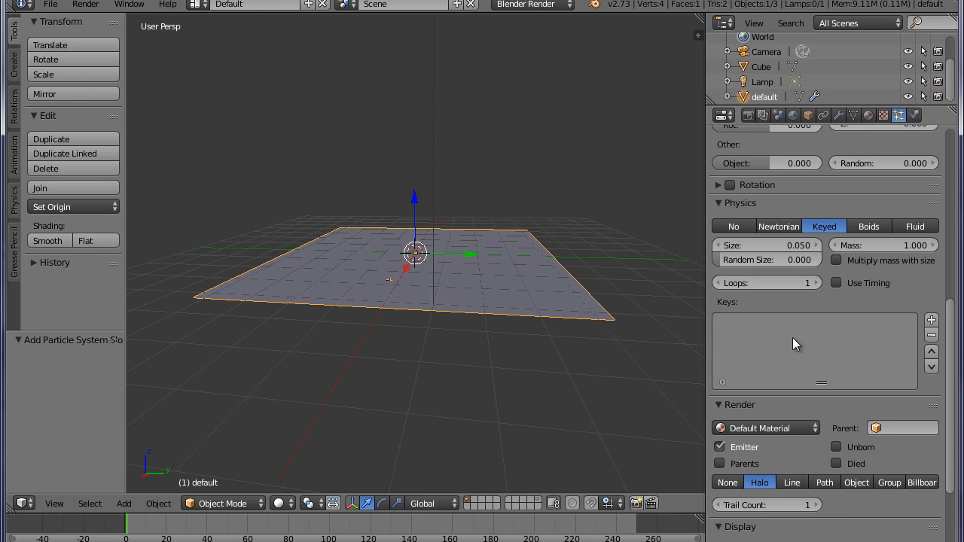
pyautogui.moveTo(653, 358)
pyautogui.mouseDown(button='middle')
pyautogui.moveTo(622, 362)
pyautogui.moveTo(634, 360)
pyautogui.mouseUp(button='middle')
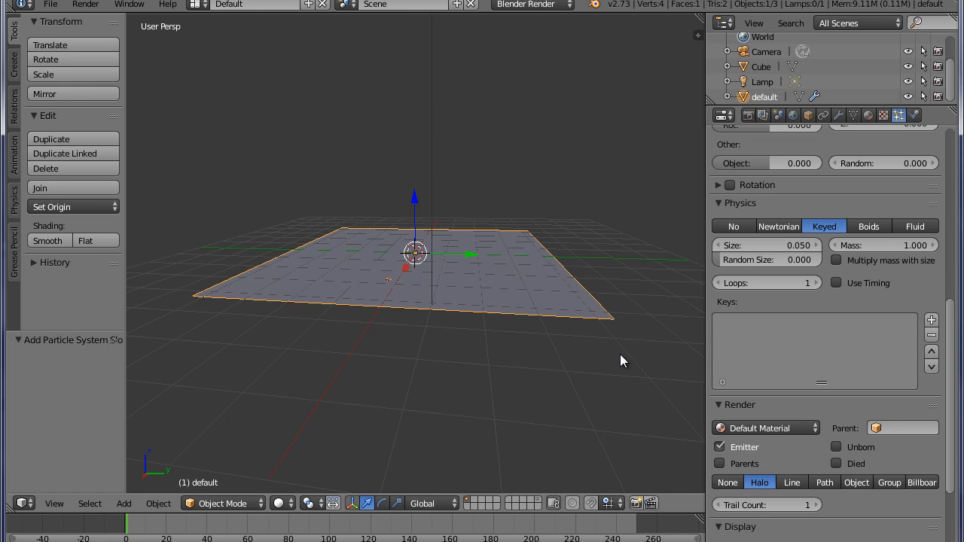
pyautogui.moveTo(620, 353); pyautogui.dragTo(570, 367, button='middle')
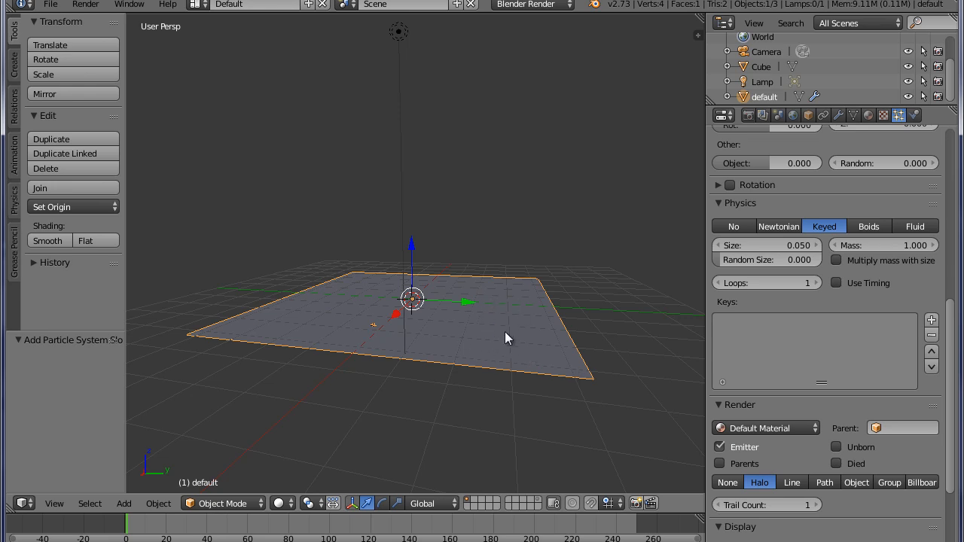
pyautogui.scroll(2, 762, 341)
pyautogui.scroll(2, 476, 322)
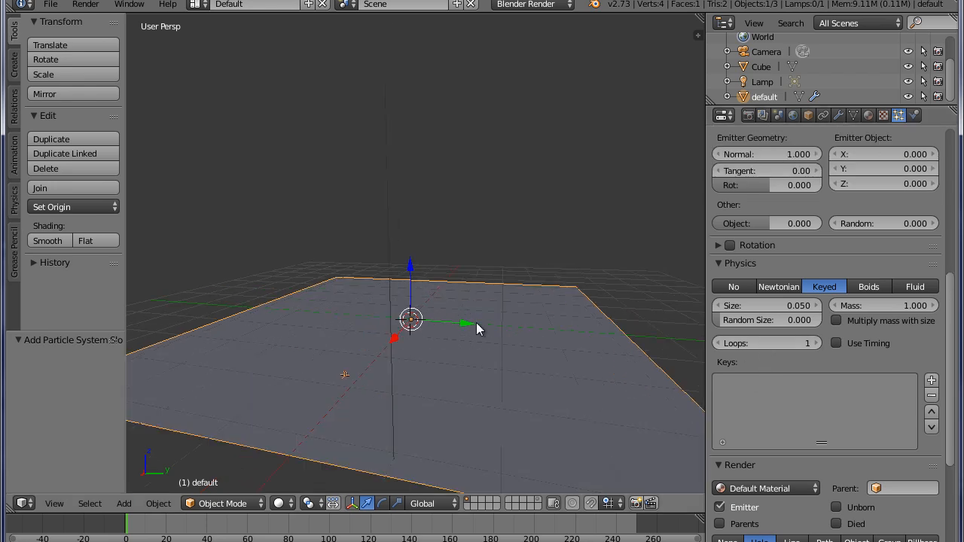
pyautogui.scroll(-3, 476, 322)
pyautogui.hotkey('shift', 'a')
pyautogui.moveTo(474, 300)
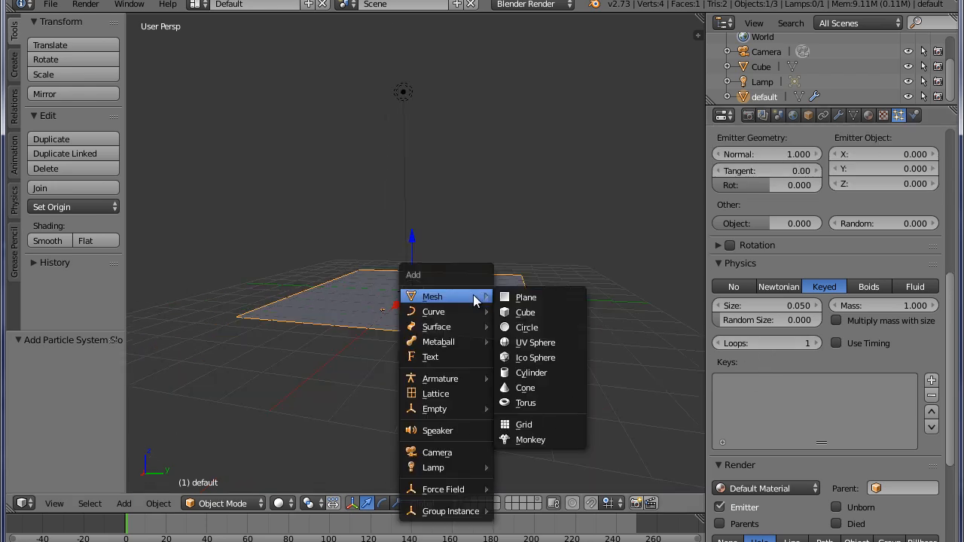
pyautogui.click(540, 297)
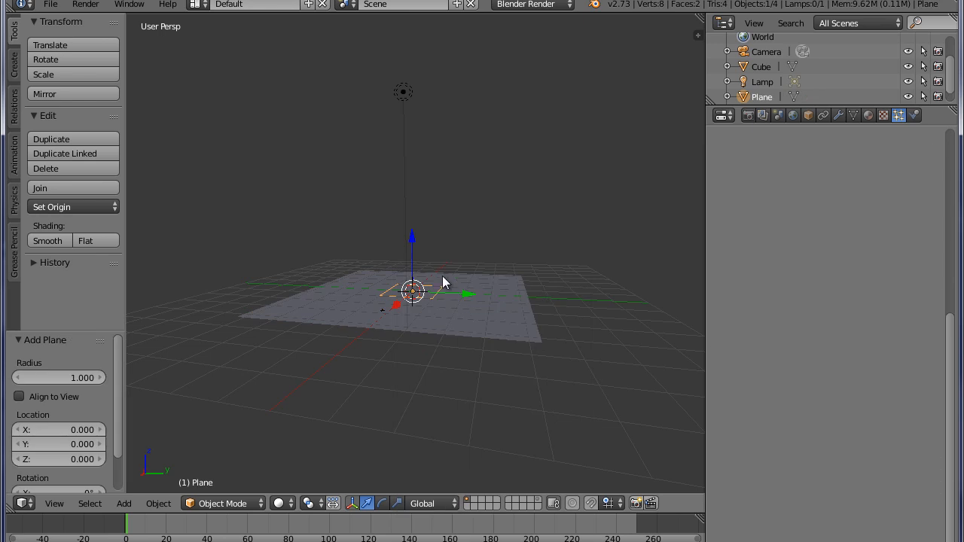
pyautogui.moveTo(414, 262); pyautogui.dragTo(428, 130)
pyautogui.moveTo(427, 129); pyautogui.dragTo(492, 265, button='middle')
pyautogui.moveTo(440, 226); pyautogui.dragTo(434, 241, button='middle')
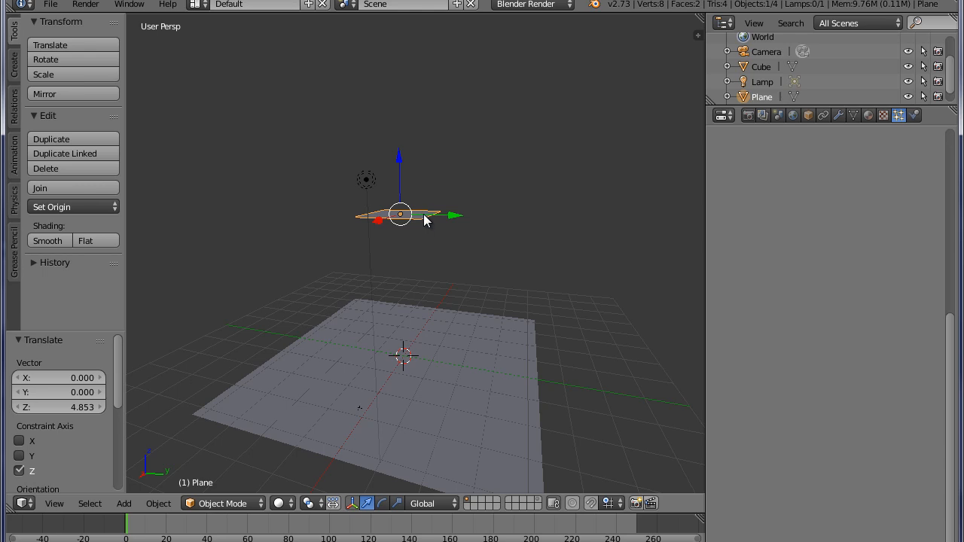
pyautogui.moveTo(423, 217); pyautogui.dragTo(423, 238, button='middle')
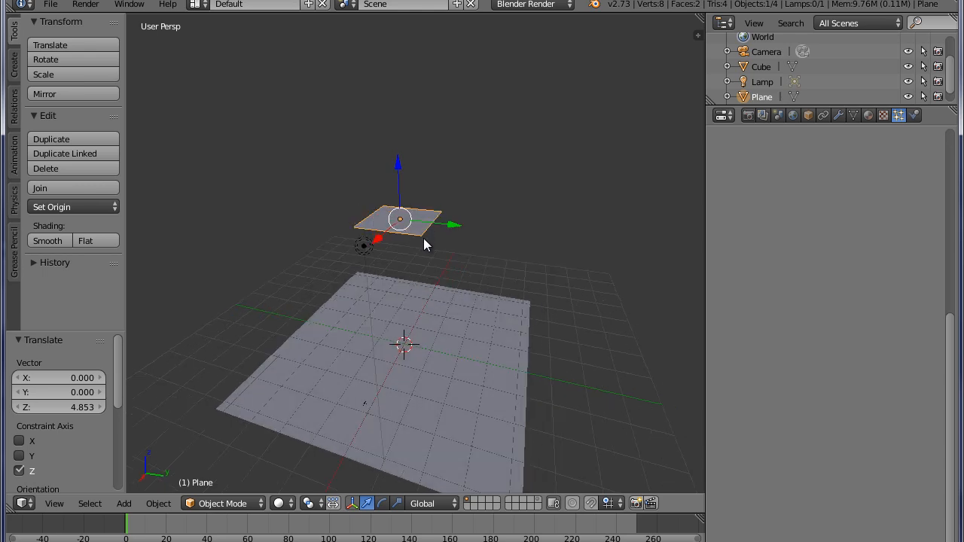
# Step: Rename the raised second plane as key in the outliner
pyautogui.doubleClick(764, 97)
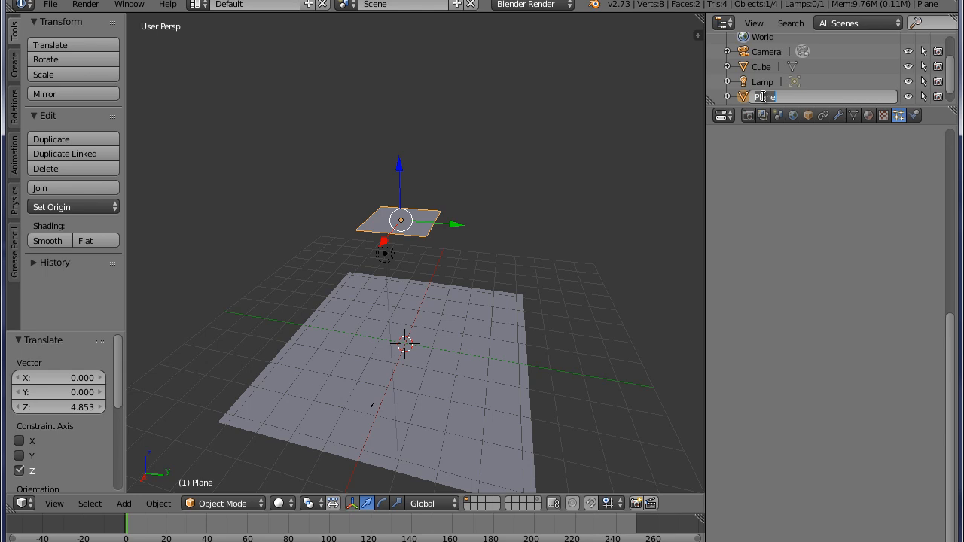
pyautogui.write('key')
pyautogui.press('Return')
pyautogui.scroll(-1, 764, 102)
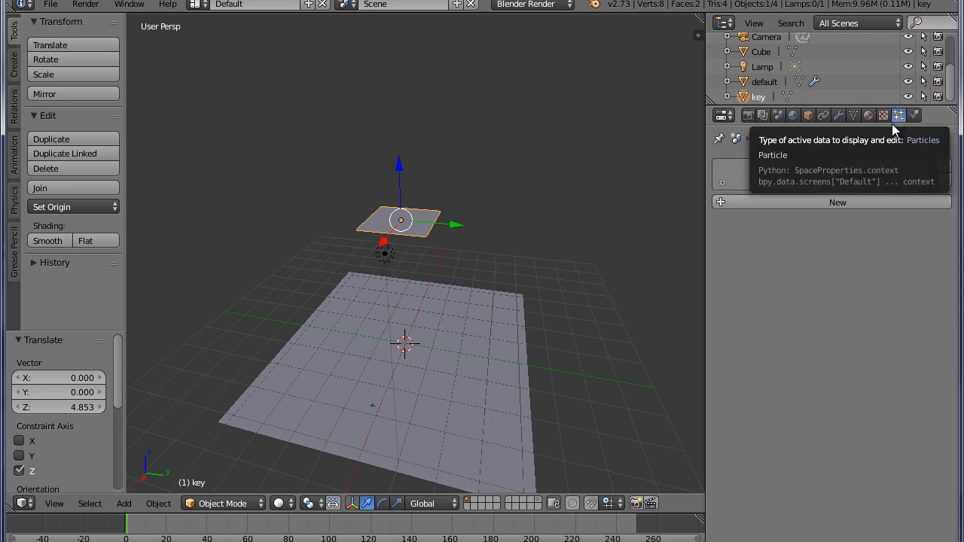
# Step: Create a new particle system on the key plane and name its settings key
pyautogui.click(876, 201)
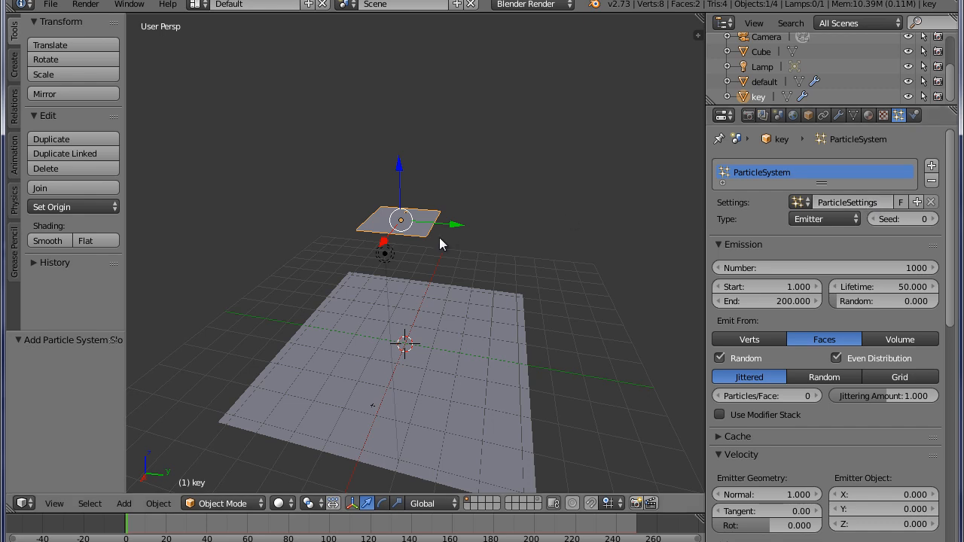
pyautogui.moveTo(427, 234)
pyautogui.mouseDown(button='middle')
pyautogui.moveTo(387, 243)
pyautogui.moveTo(414, 234)
pyautogui.mouseUp(button='middle')
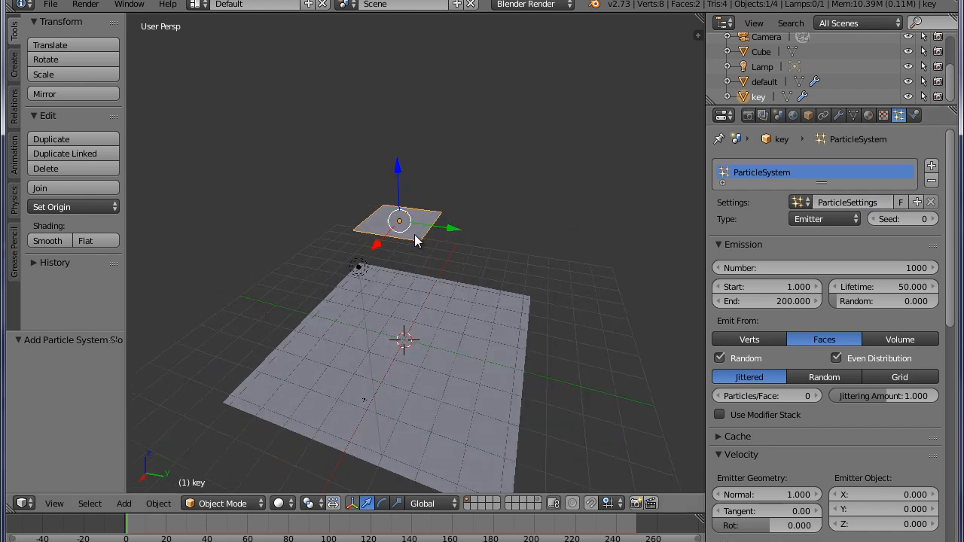
pyautogui.click(826, 202)
pyautogui.write('key')
pyautogui.press('Return')
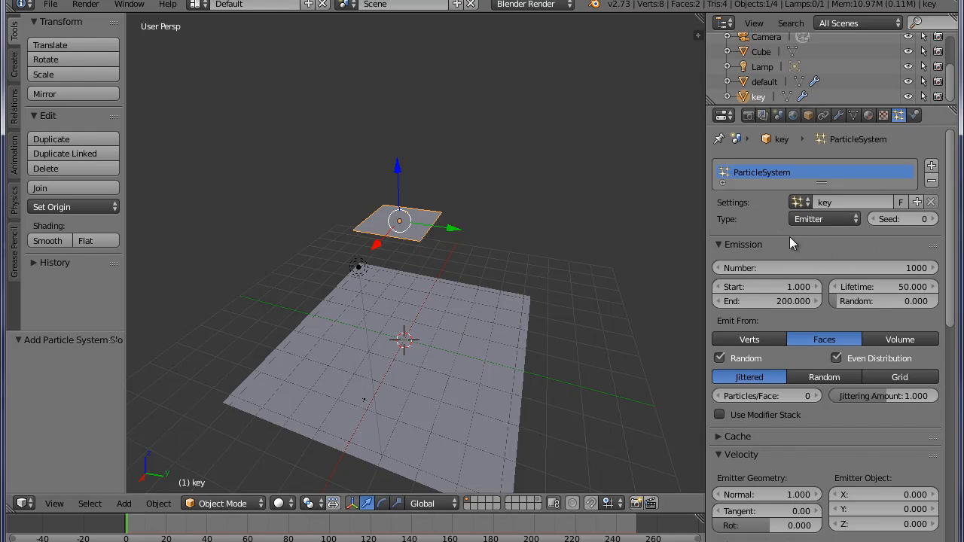
# Step: Set the key plane's particle physics type to No
pyautogui.scroll(-3, 793, 245)
pyautogui.scroll(-2, 794, 256)
pyautogui.scroll(-5, 793, 269)
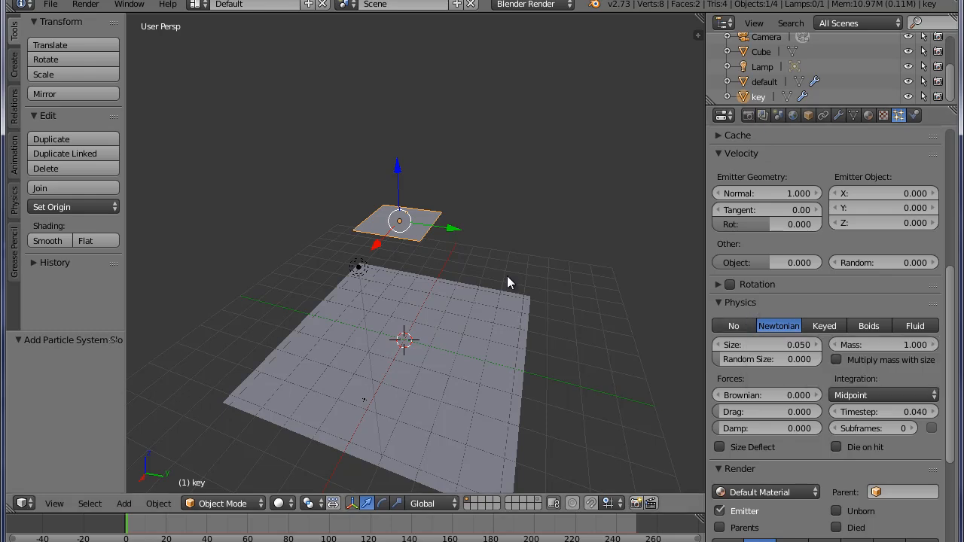
pyautogui.moveTo(416, 230); pyautogui.dragTo(447, 254, button='middle')
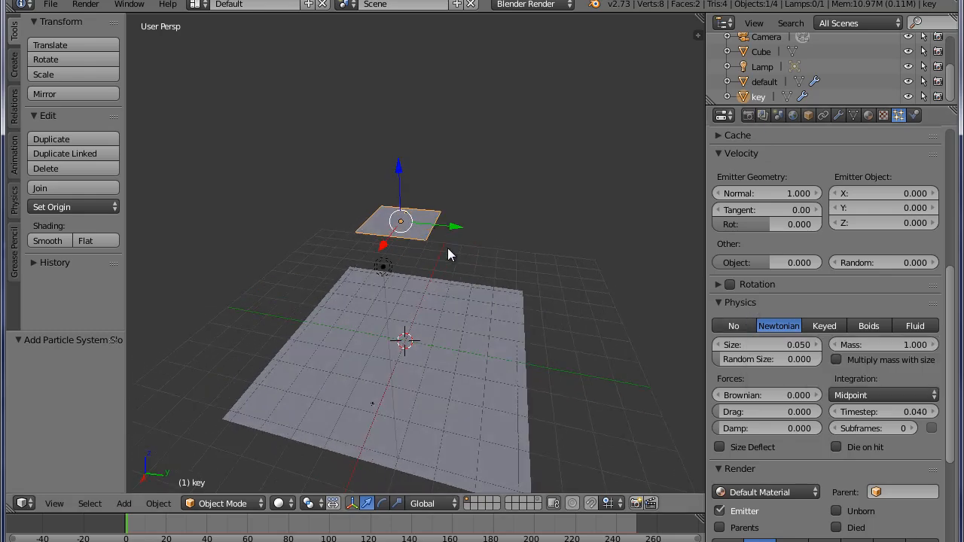
pyautogui.click(745, 324)
pyautogui.click(716, 285)
pyautogui.click(715, 284)
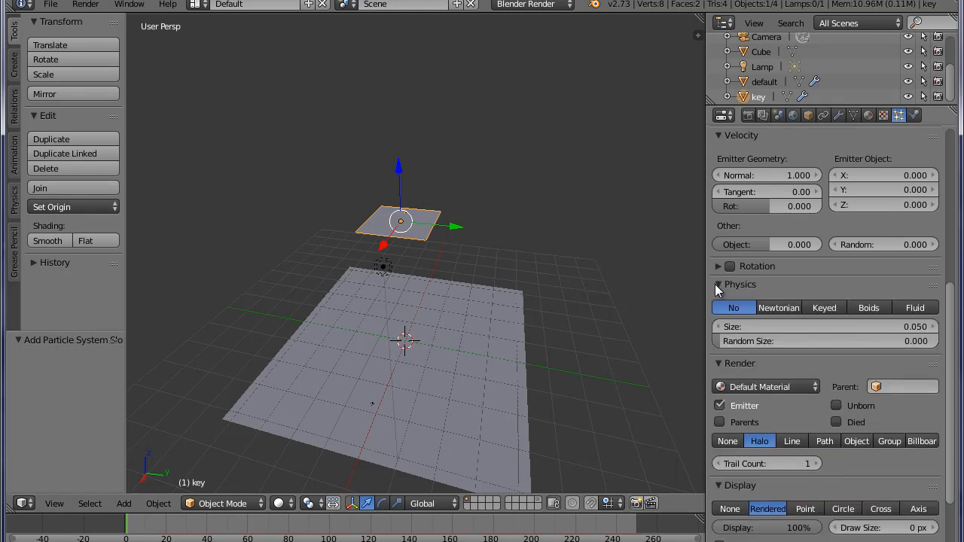
# Step: Disable emitter rendering for the key plane's particle system and set its particle render type to None
pyautogui.scroll(-2, 715, 294)
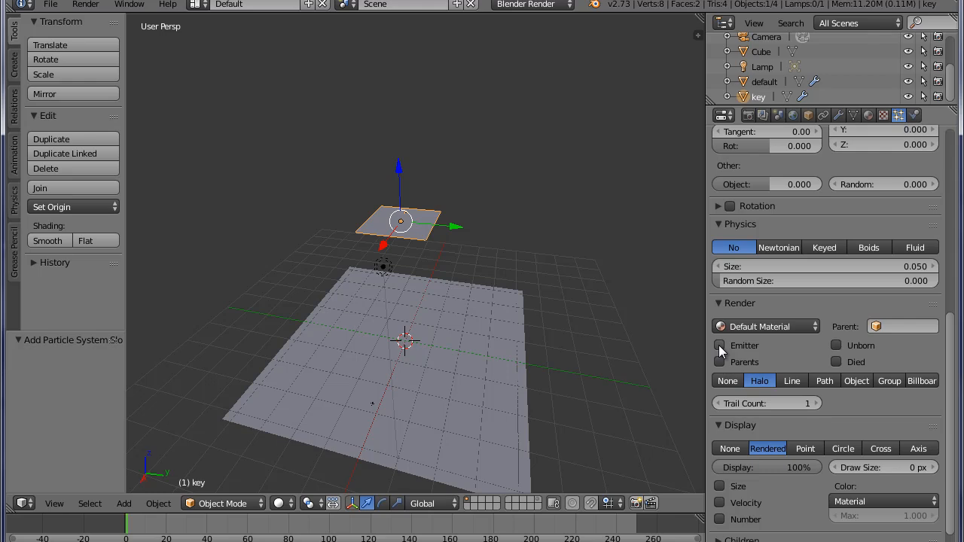
pyautogui.click(720, 303)
pyautogui.click(721, 304)
pyautogui.click(732, 383)
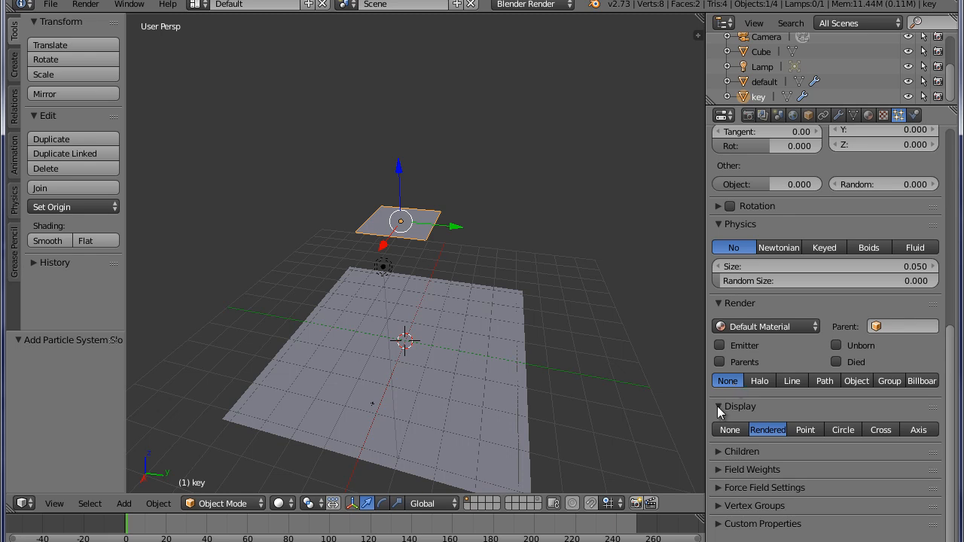
# Step: Set the viewport display of the key plane's particles to None
pyautogui.moveTo(477, 242); pyautogui.dragTo(307, 254, button='middle')
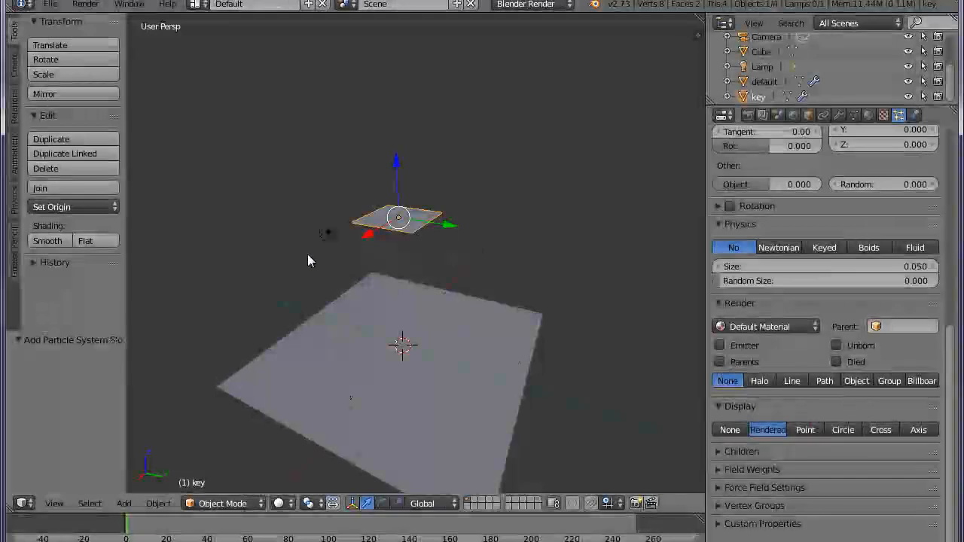
pyautogui.click(719, 407)
pyautogui.click(719, 408)
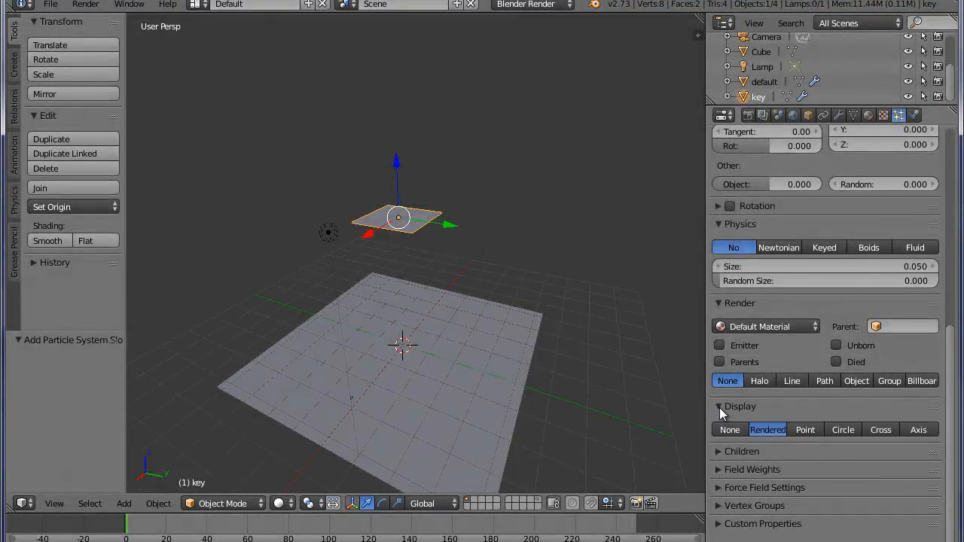
pyautogui.click(731, 431)
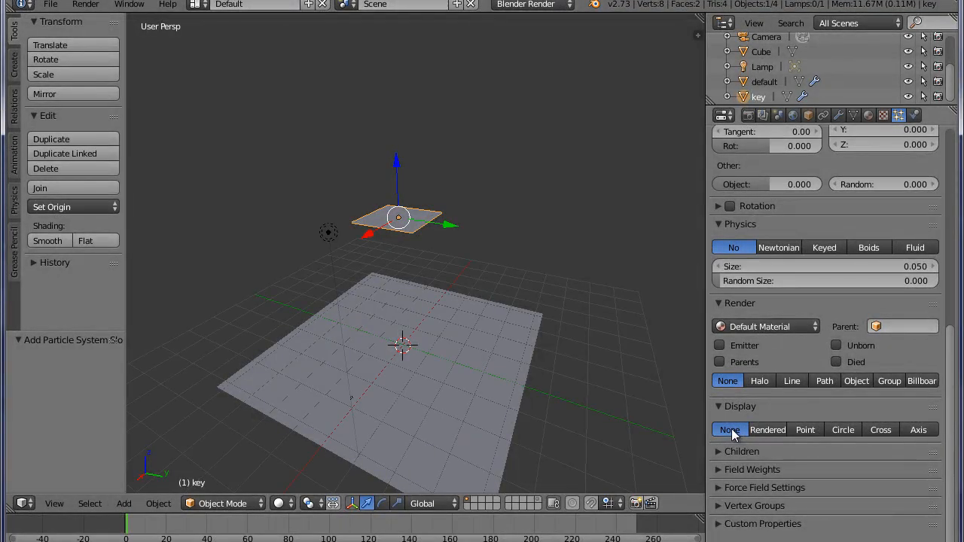
pyautogui.scroll(6, 784, 415)
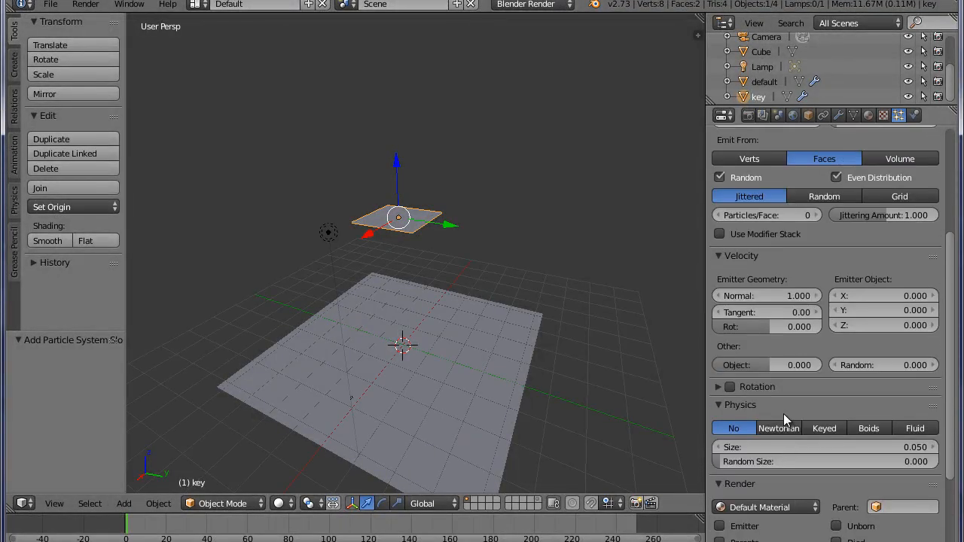
pyautogui.scroll(6, 784, 413)
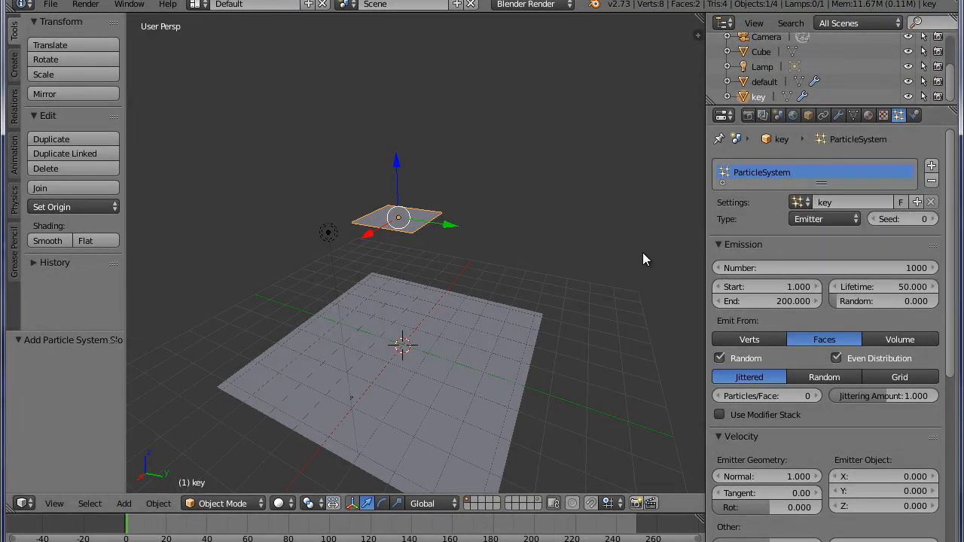
# Step: Select the default plane and add a first key to its keyed physics, with default as the target object
pyautogui.moveTo(540, 315); pyautogui.dragTo(560, 257, button='middle')
pyautogui.moveTo(549, 324); pyautogui.dragTo(558, 273, button='middle')
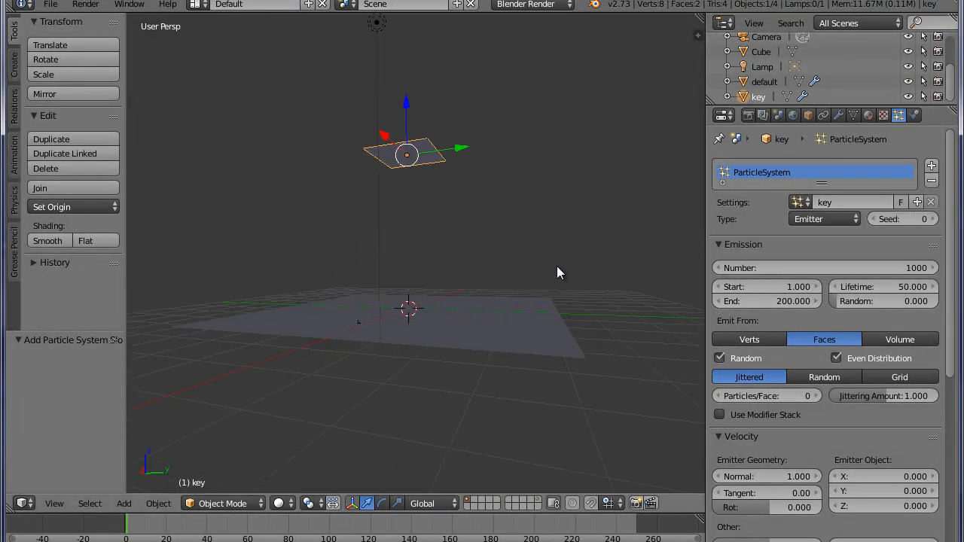
pyautogui.rightClick(499, 348)
pyautogui.moveTo(604, 346); pyautogui.dragTo(589, 365, button='middle')
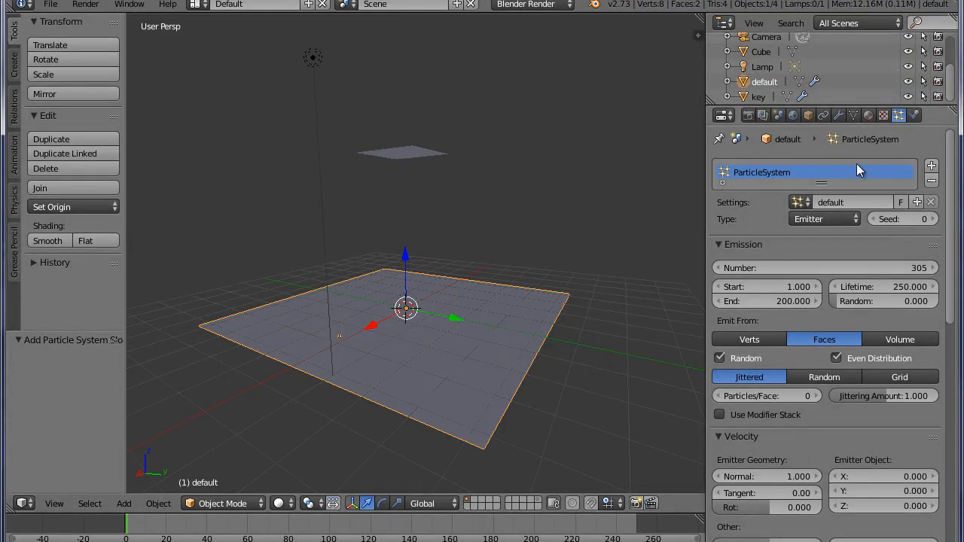
pyautogui.scroll(-8, 822, 318)
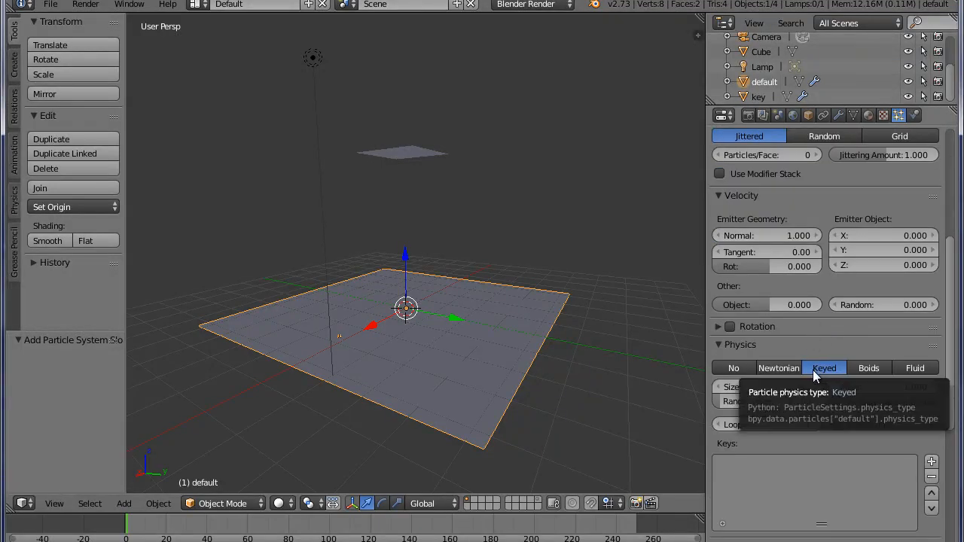
pyautogui.scroll(-2, 799, 392)
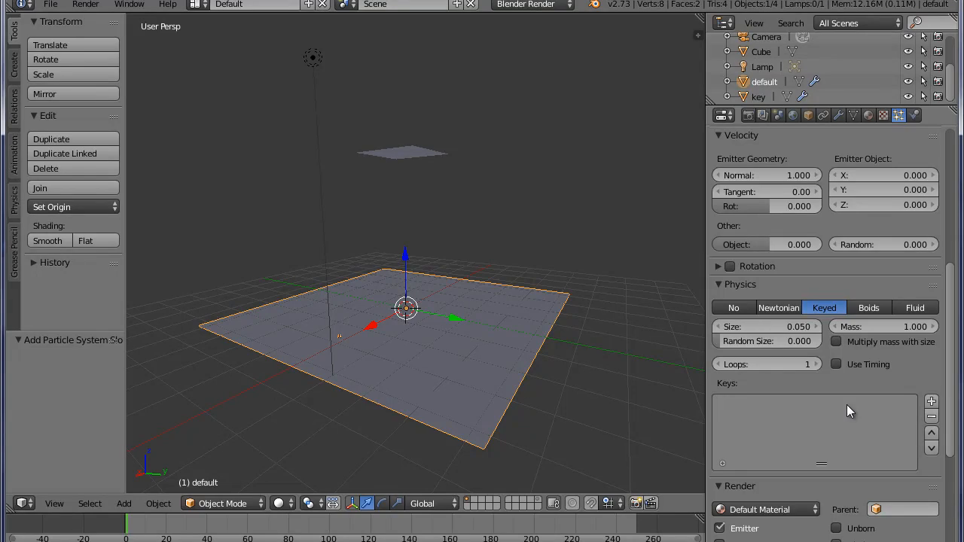
pyautogui.click(931, 404)
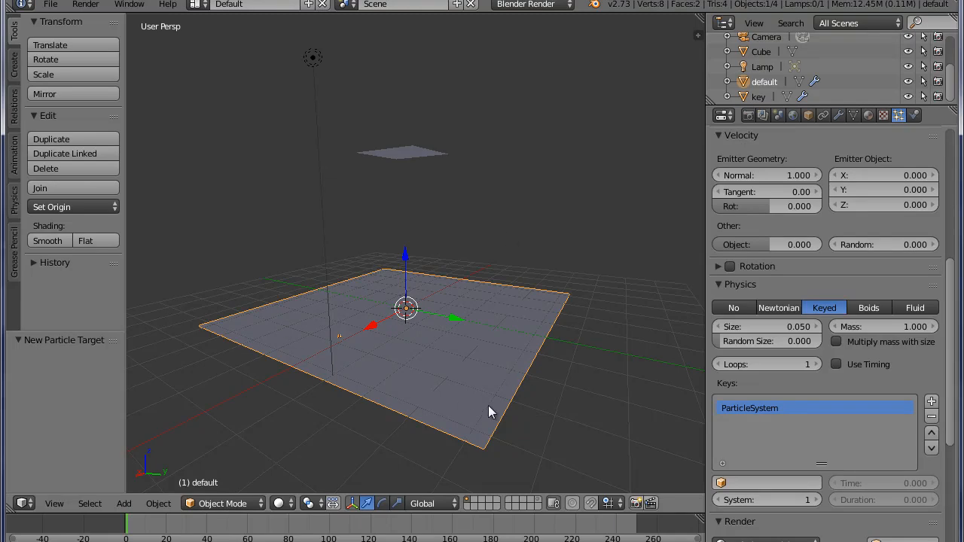
pyautogui.click(739, 483)
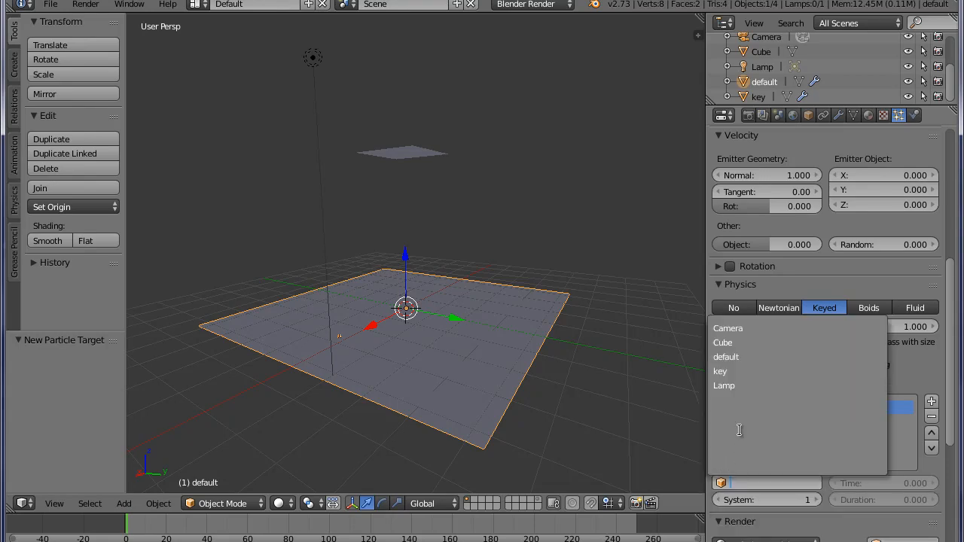
pyautogui.click(747, 356)
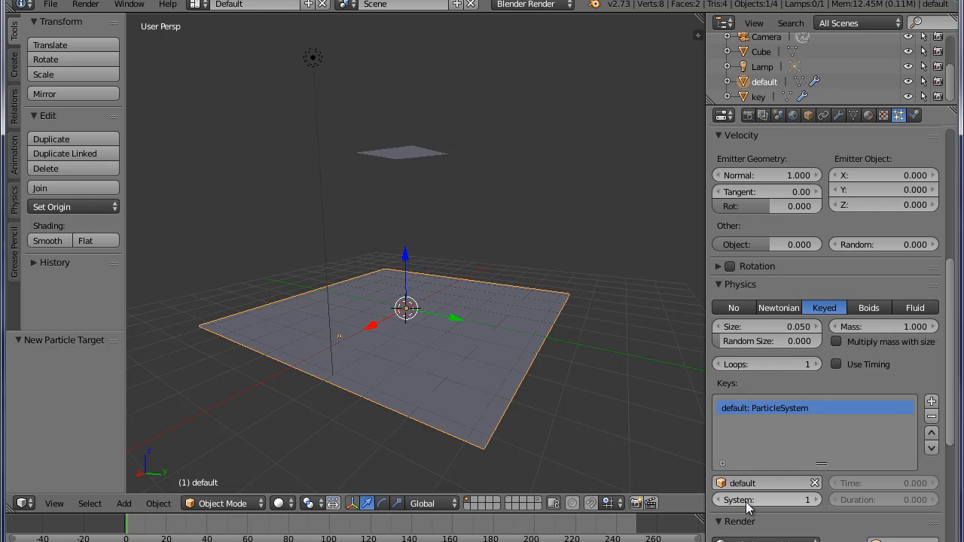
# Step: Add a second key to the default plane's keyed physics, with key as the target object
pyautogui.scroll(-1, 745, 502)
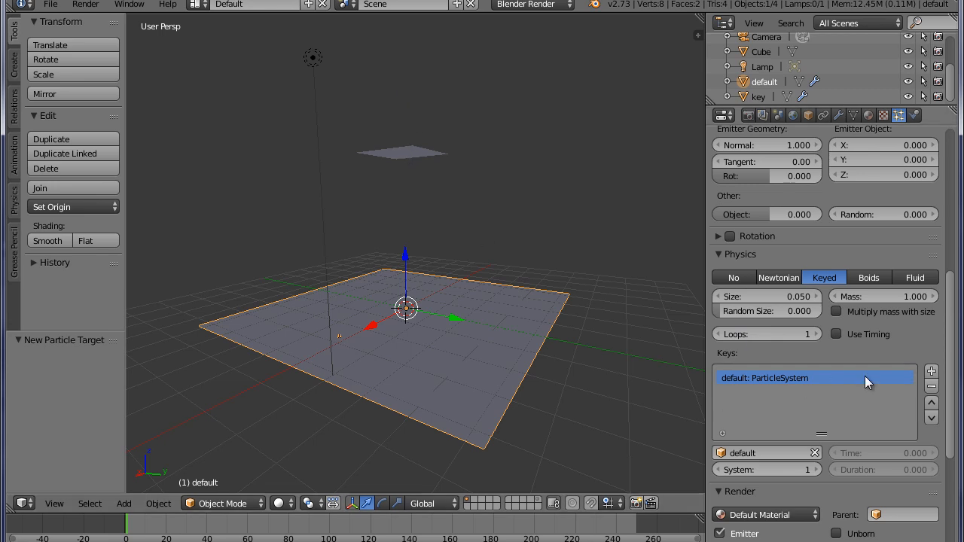
pyautogui.click(932, 372)
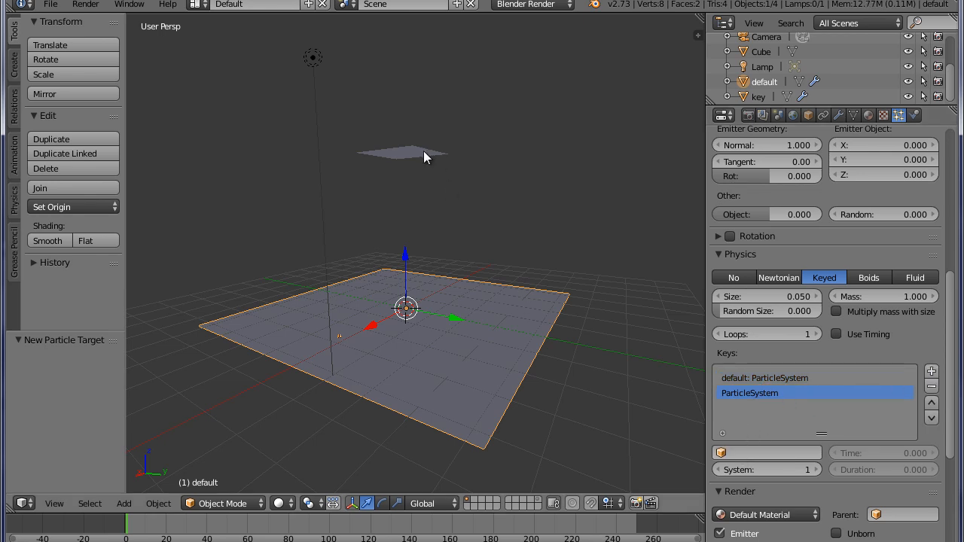
pyautogui.moveTo(422, 152); pyautogui.dragTo(415, 153, button='middle')
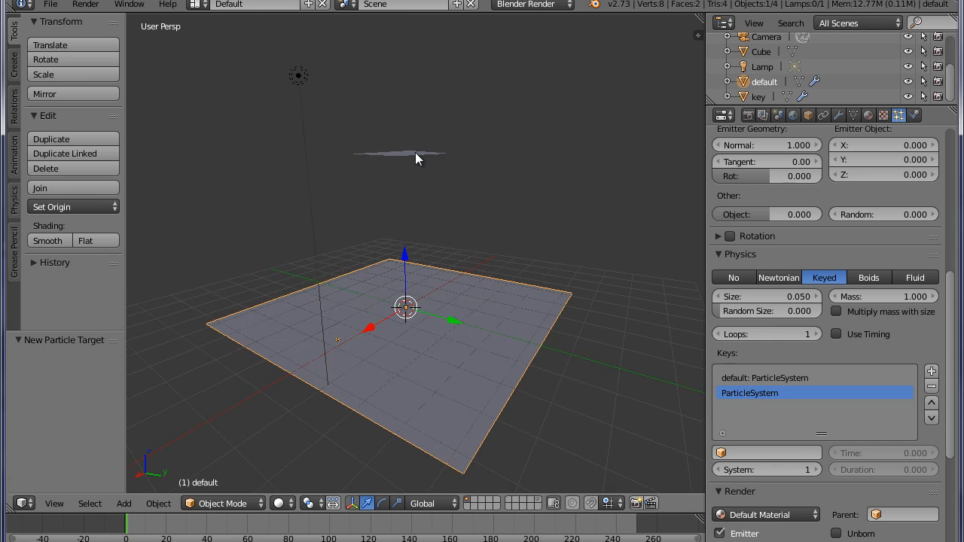
pyautogui.click(737, 452)
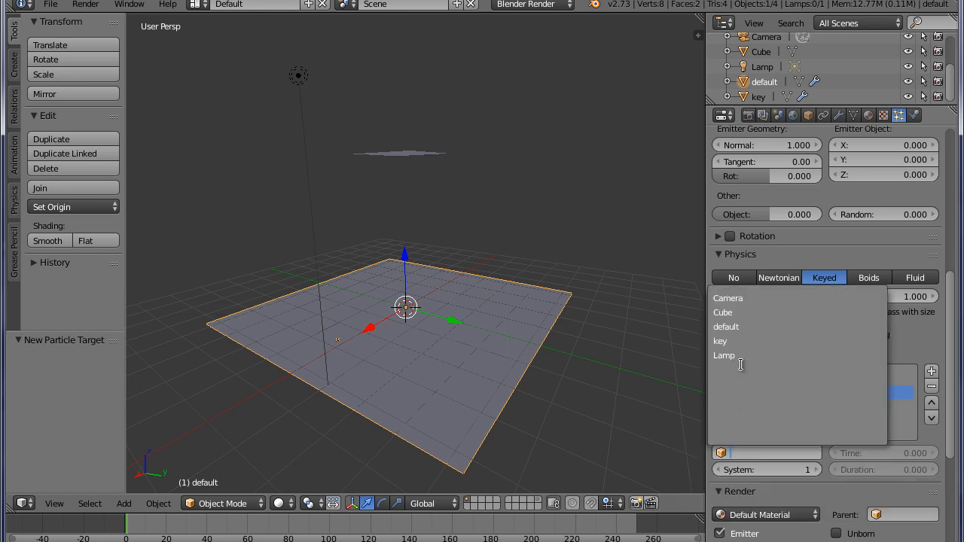
pyautogui.click(750, 343)
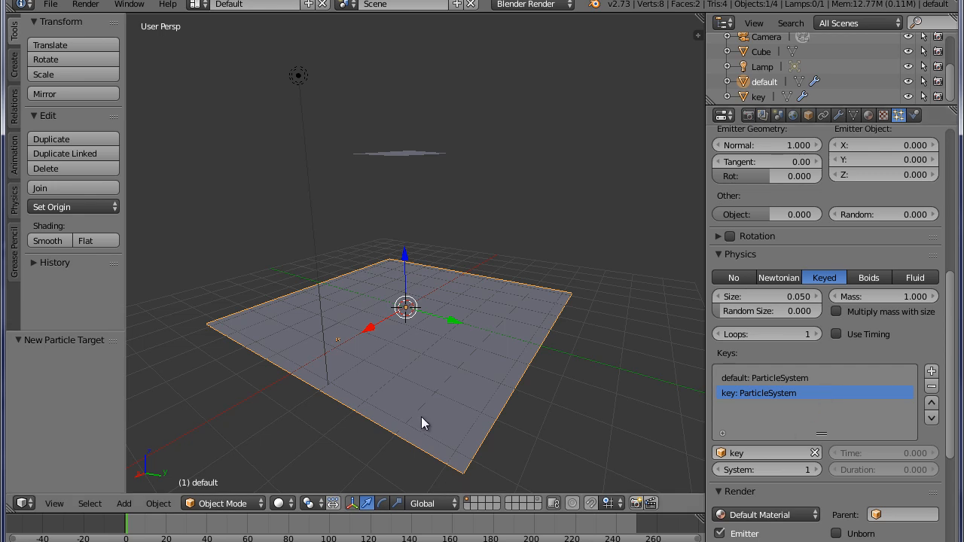
# Step: Play the animation to check how the keyed particles move between the two planes, and stop it around frame 85
pyautogui.hotkey('alt', 'a')
pyautogui.moveTo(431, 414); pyautogui.dragTo(492, 377, button='middle')
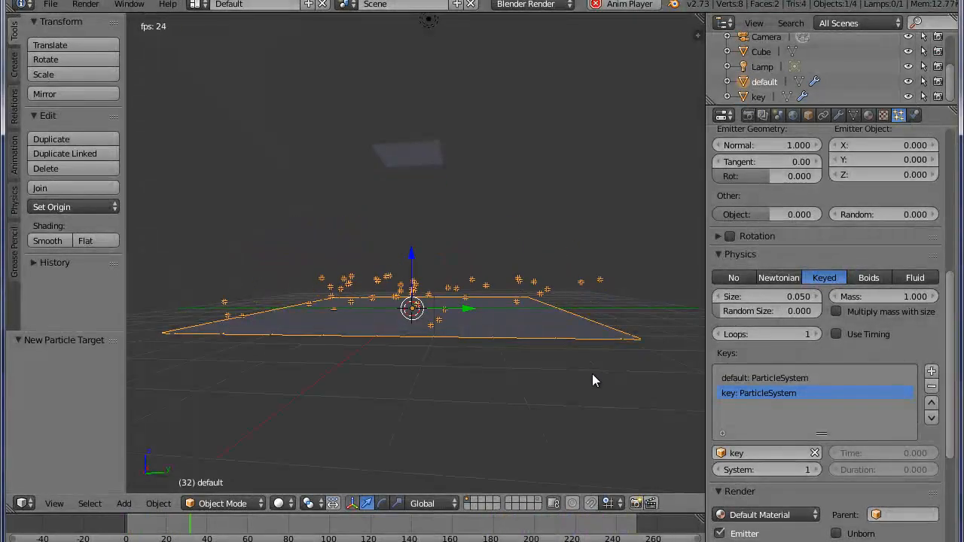
pyautogui.moveTo(516, 338); pyautogui.dragTo(551, 336, button='middle')
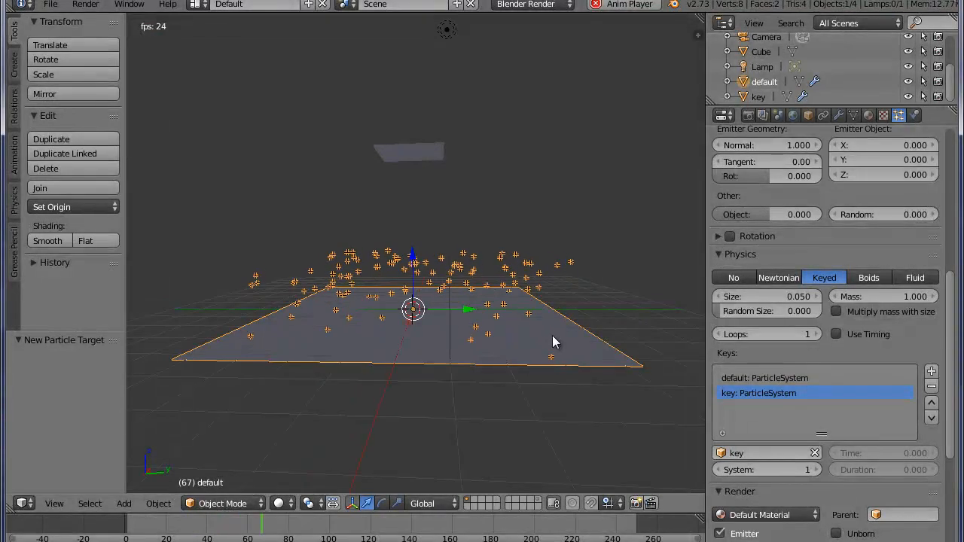
pyautogui.hotkey('alt', 'a')
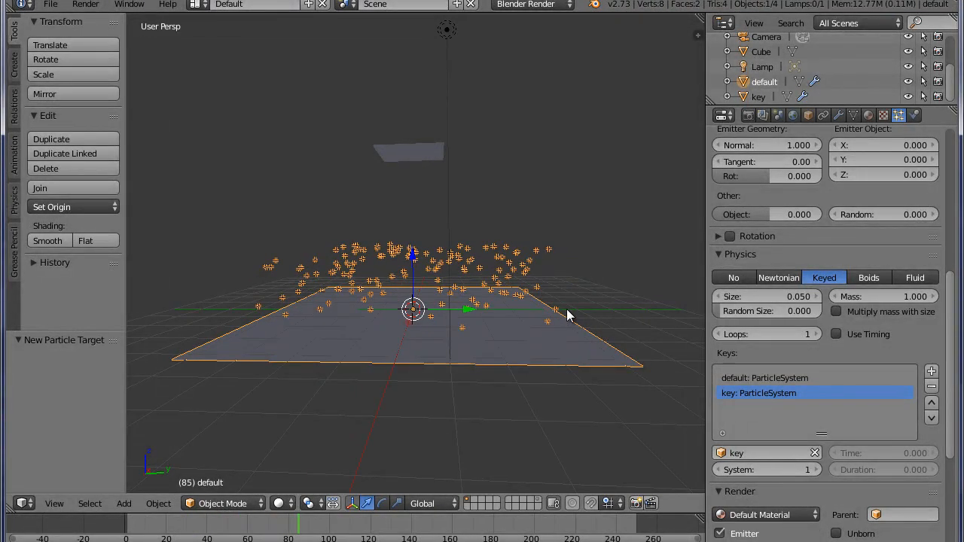
# Step: Add a third mesh plane and raise it about 2.855 units along Z, between the default and key planes
pyautogui.moveTo(588, 314)
pyautogui.mouseDown(button='middle')
pyautogui.moveTo(568, 323)
pyautogui.moveTo(580, 315)
pyautogui.mouseUp(button='middle')
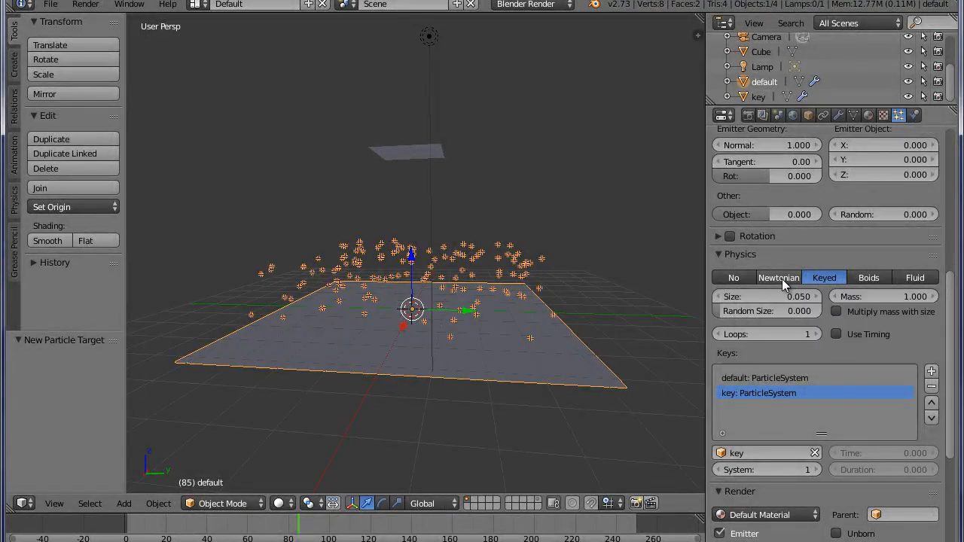
pyautogui.moveTo(547, 331)
pyautogui.mouseDown(button='middle')
pyautogui.moveTo(529, 344)
pyautogui.moveTo(543, 344)
pyautogui.mouseUp(button='middle')
pyautogui.hotkey('shift', 'a')
pyautogui.moveTo(337, 249)
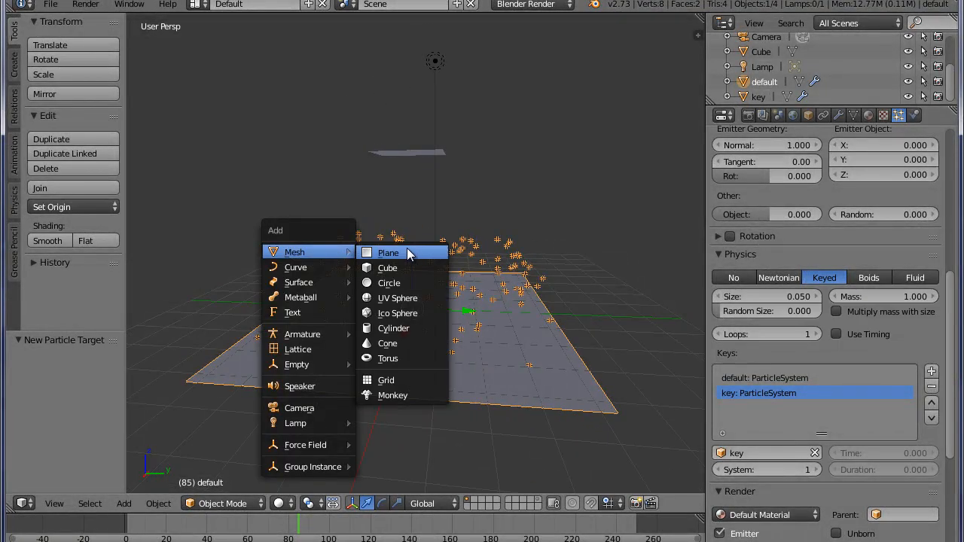
pyautogui.click(412, 253)
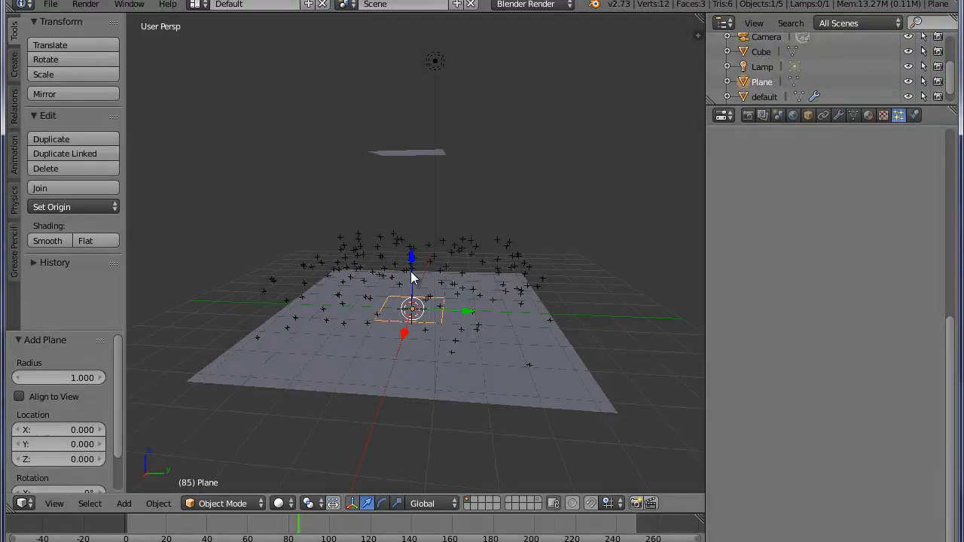
pyautogui.moveTo(412, 266); pyautogui.dragTo(418, 176)
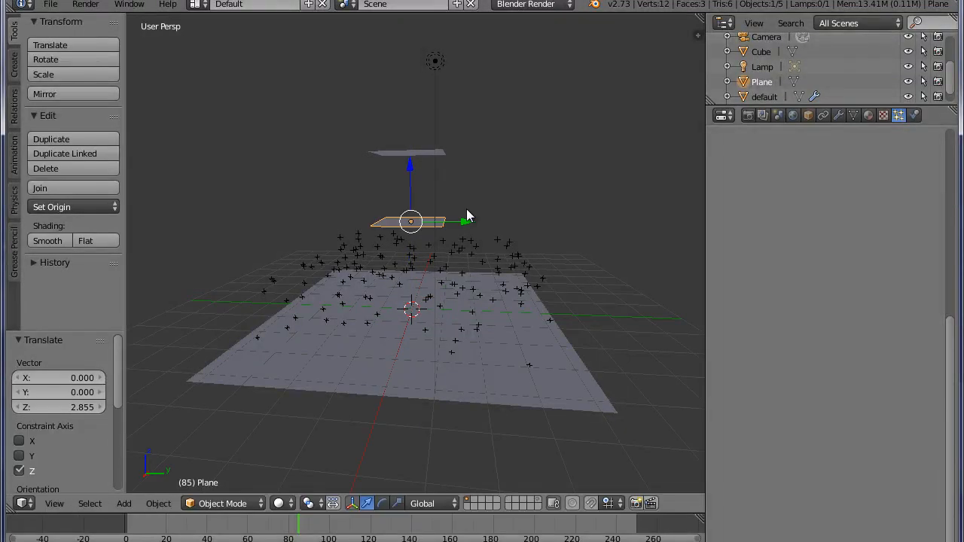
# Step: Rename the new middle plane as collider in the outliner
pyautogui.moveTo(417, 176); pyautogui.dragTo(499, 281, button='middle')
pyautogui.doubleClick(763, 82)
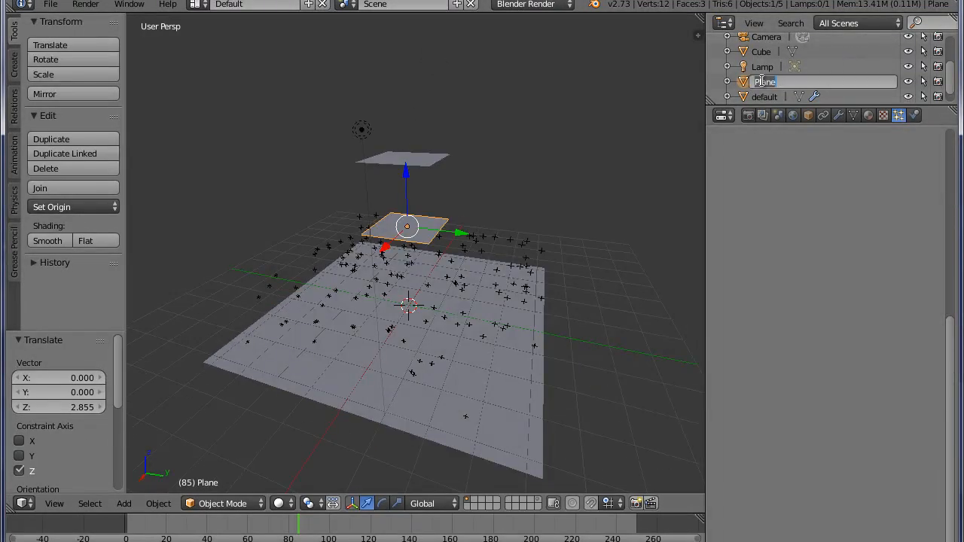
pyautogui.write('cloud')
pyautogui.write('er')
pyautogui.press('Return')
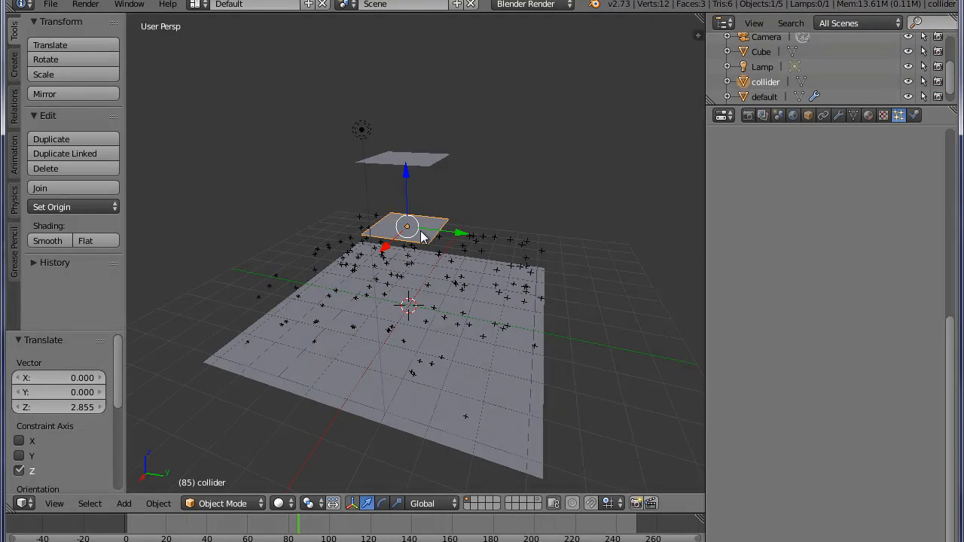
# Step: Scale the collider plane up by a factor of about 3.914 and apply its scale
pyautogui.press('s')
pyautogui.click(447, 258)
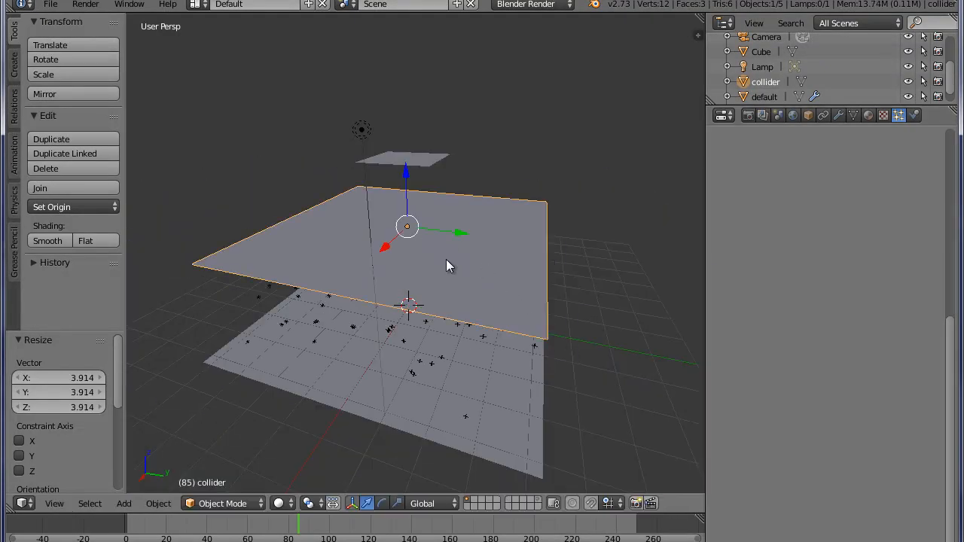
pyautogui.hotkey('ctrl', 'a')
pyautogui.click(446, 267)
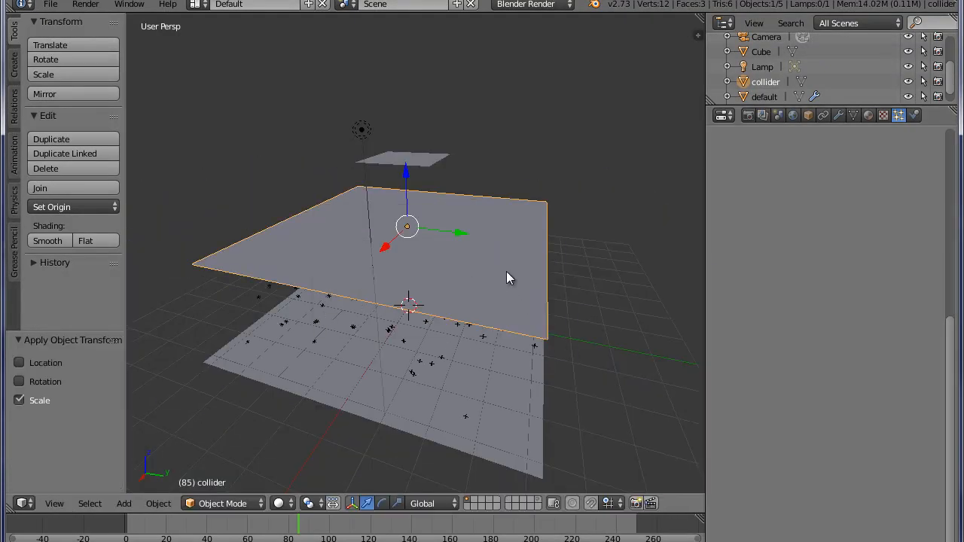
# Step: Enable collision physics on the collider plane
pyautogui.moveTo(507, 271); pyautogui.dragTo(506, 250, button='middle')
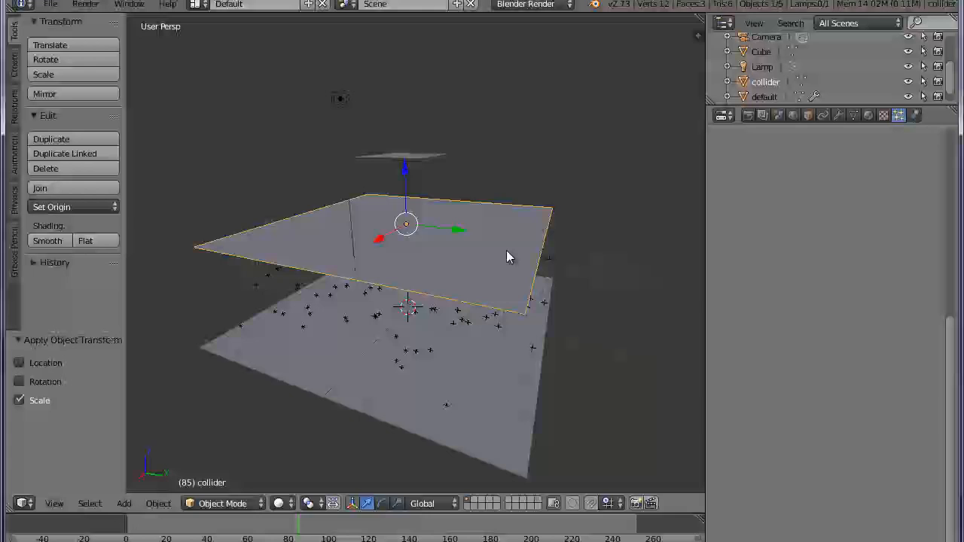
pyautogui.click(914, 116)
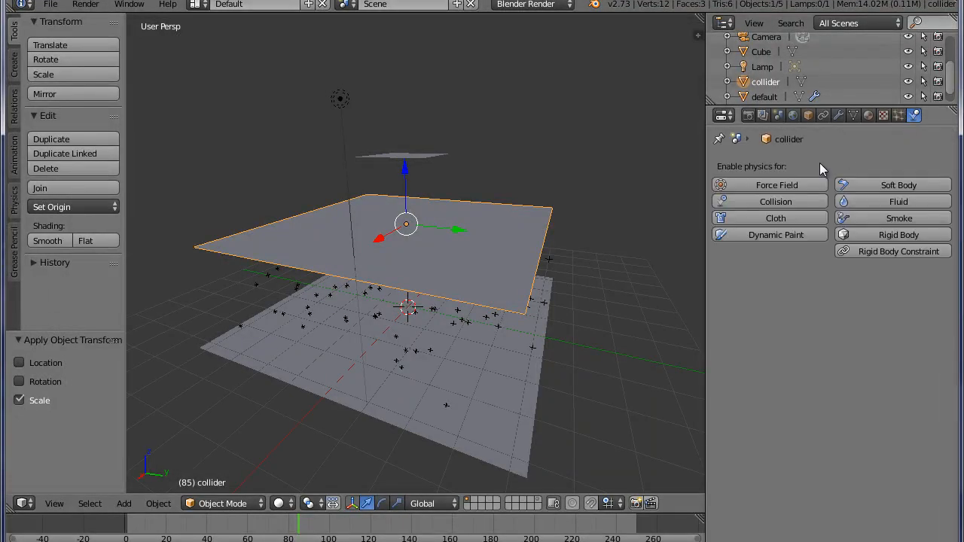
pyautogui.click(809, 200)
# Step: Play the animation to check how the keyed particles react to the collider plane, and stop it at frame 144
pyautogui.moveTo(509, 352); pyautogui.dragTo(541, 326, button='middle')
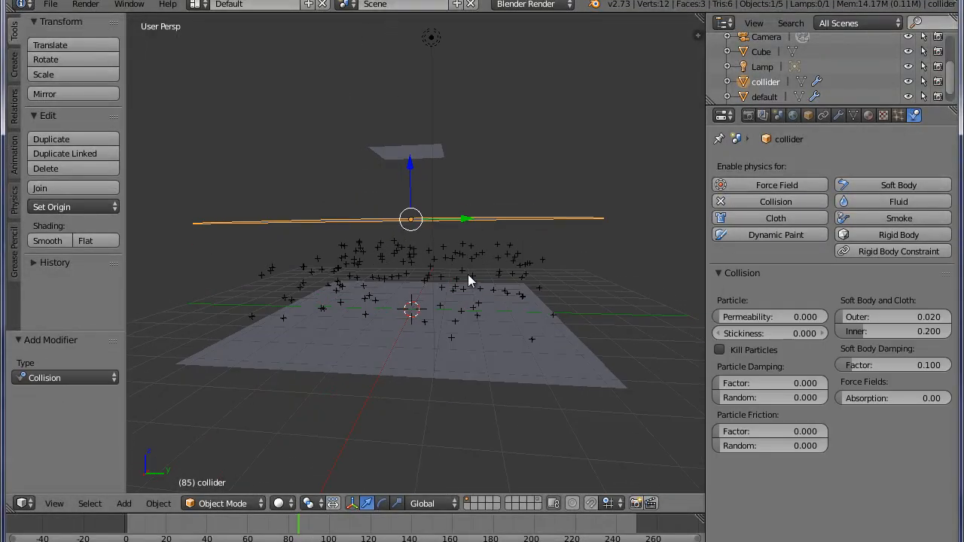
pyautogui.moveTo(528, 245)
pyautogui.mouseDown(button='middle')
pyautogui.moveTo(435, 253)
pyautogui.moveTo(524, 221)
pyautogui.moveTo(519, 230)
pyautogui.mouseUp(button='middle')
pyautogui.hotkey('alt', 'a')
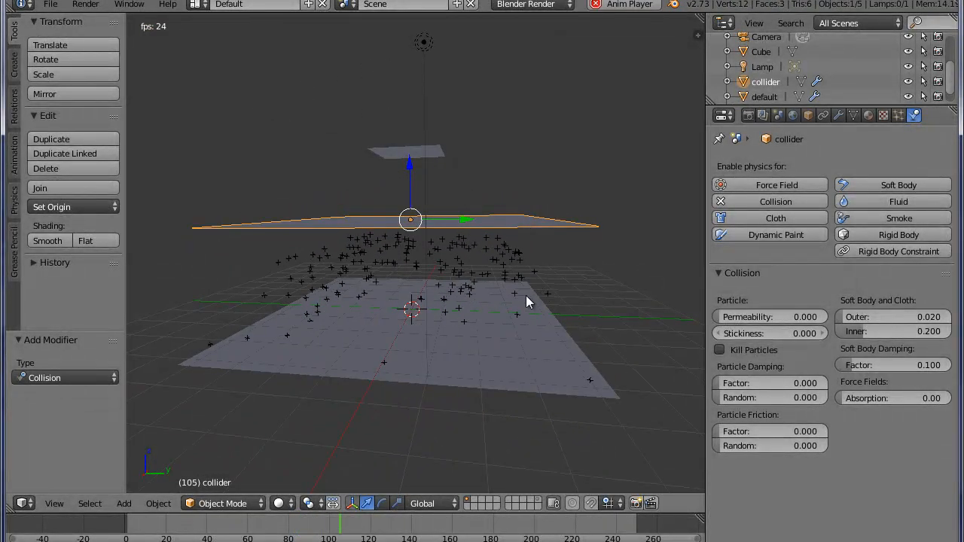
pyautogui.moveTo(519, 271)
pyautogui.mouseDown(button='middle')
pyautogui.moveTo(525, 266)
pyautogui.moveTo(507, 271)
pyautogui.mouseUp(button='middle')
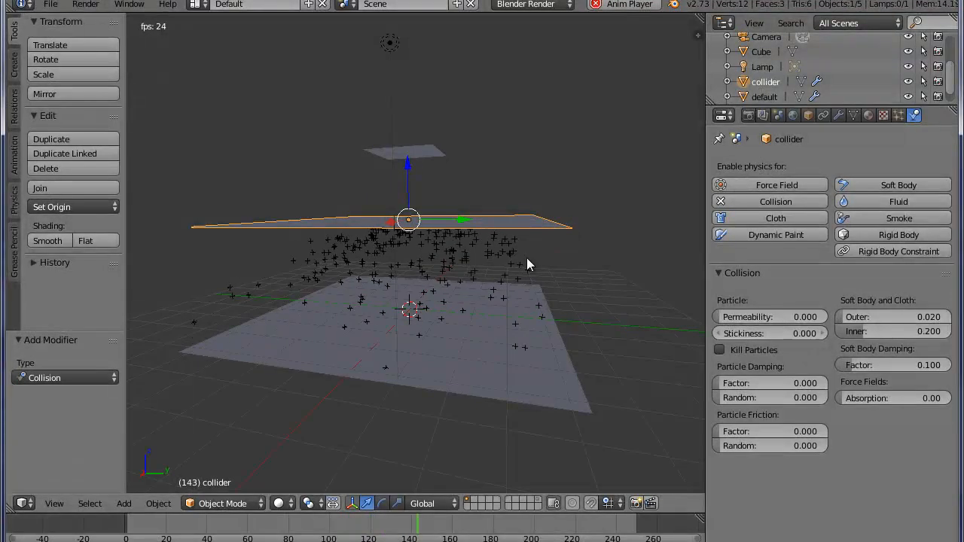
pyautogui.moveTo(526, 257); pyautogui.dragTo(544, 290, button='middle')
pyautogui.hotkey('alt', 'a')
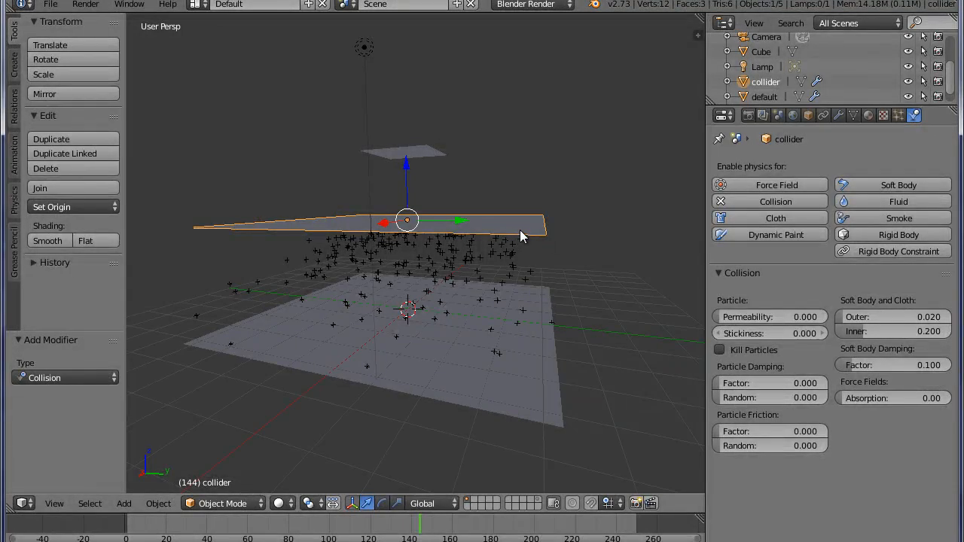
# Step: Delete the collider plane from between the default and key planes
pyautogui.moveTo(472, 238); pyautogui.dragTo(480, 318, button='middle')
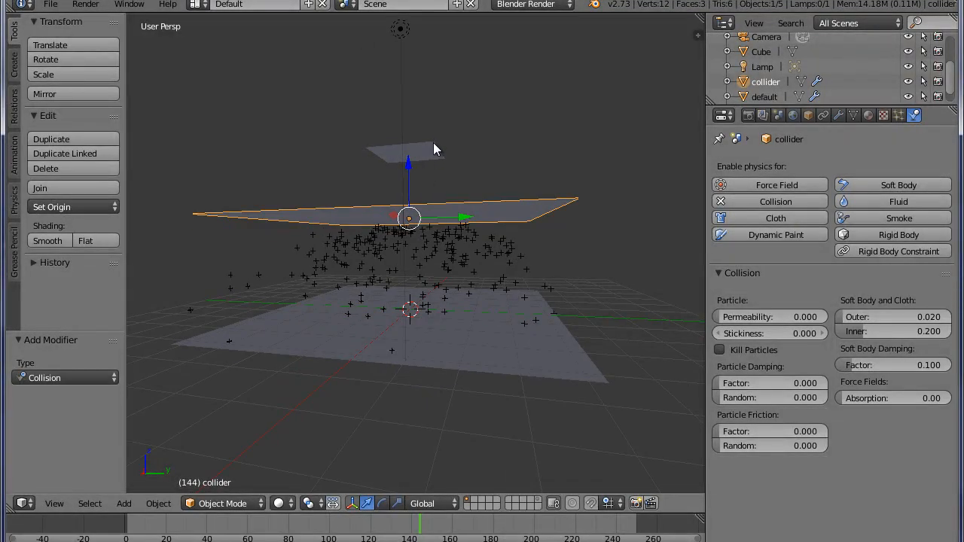
pyautogui.moveTo(433, 142); pyautogui.dragTo(442, 179, button='middle')
pyautogui.moveTo(483, 305); pyautogui.dragTo(488, 287, button='middle')
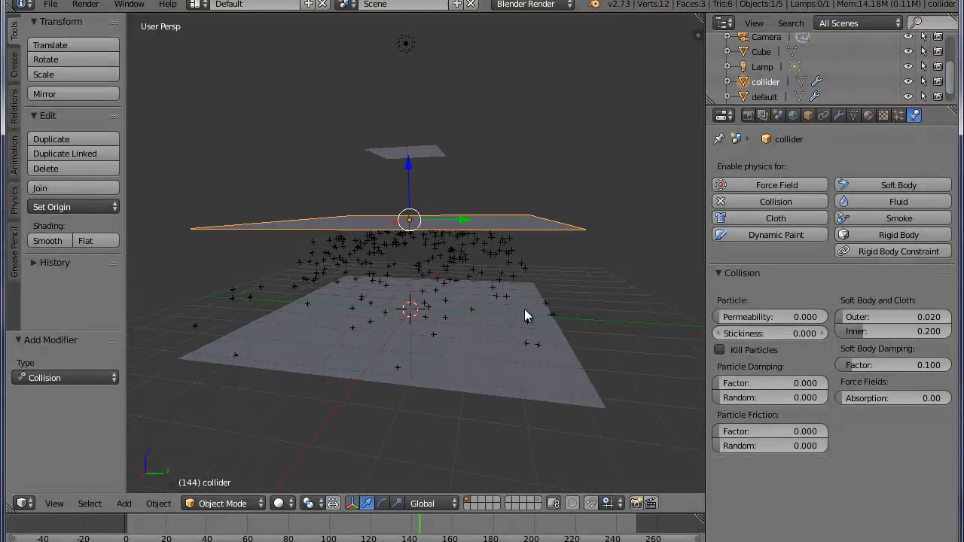
pyautogui.press('x')
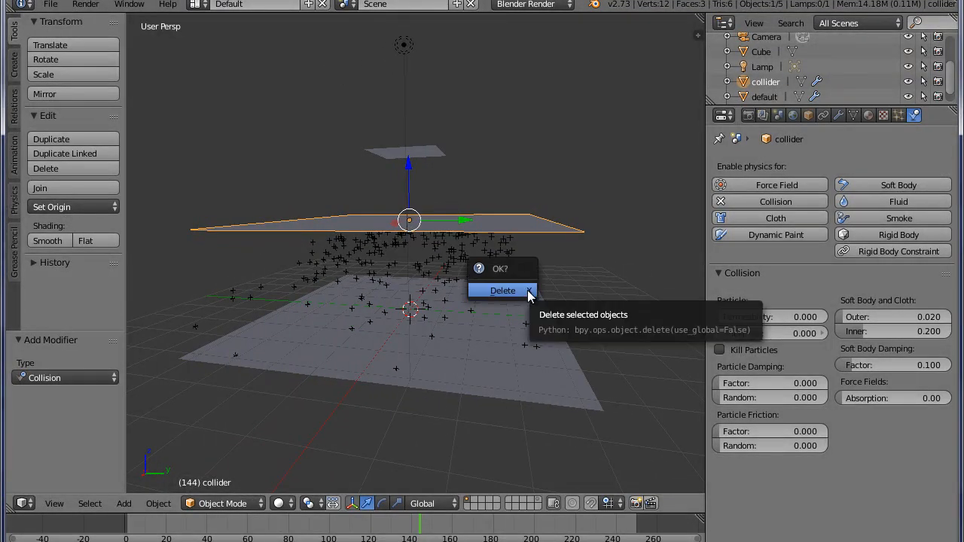
pyautogui.click(527, 292)
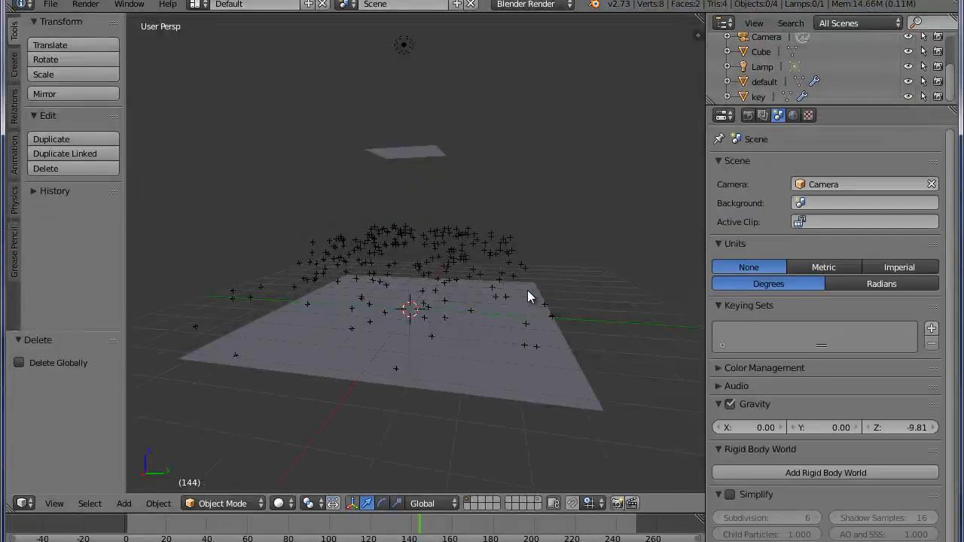
# Step: Play the particle animation in an orthographic right-side view with the default plane selected
pyautogui.moveTo(564, 336); pyautogui.dragTo(569, 323, button='middle')
pyautogui.press('KP_3')
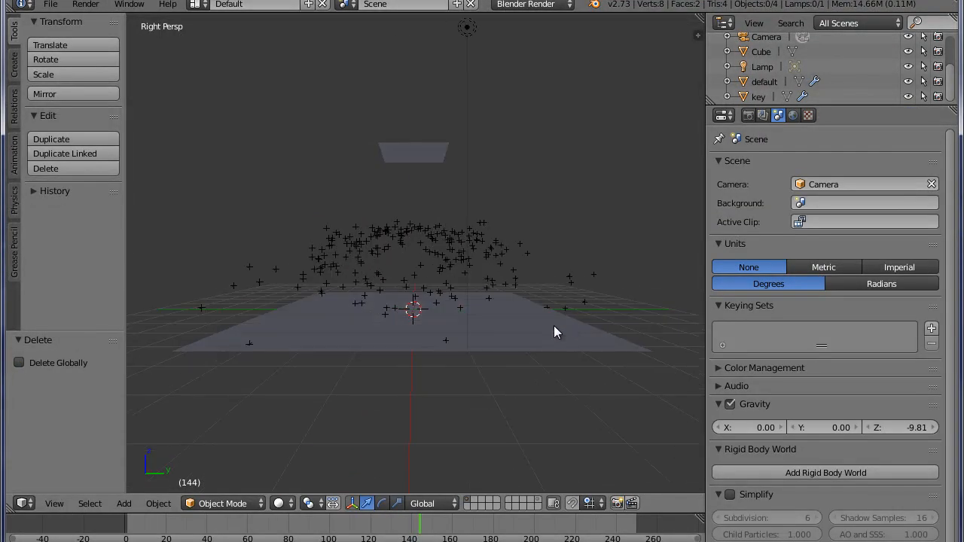
pyautogui.press('KP_5')
pyautogui.moveTo(514, 309)
pyautogui.mouseDown(button='middle')
pyautogui.moveTo(491, 296)
pyautogui.moveTo(517, 289)
pyautogui.moveTo(480, 281)
pyautogui.moveTo(532, 280)
pyautogui.moveTo(460, 313)
pyautogui.moveTo(524, 296)
pyautogui.moveTo(507, 303)
pyautogui.moveTo(517, 304)
pyautogui.mouseUp(button='middle')
pyautogui.hotkey('alt', 'a')
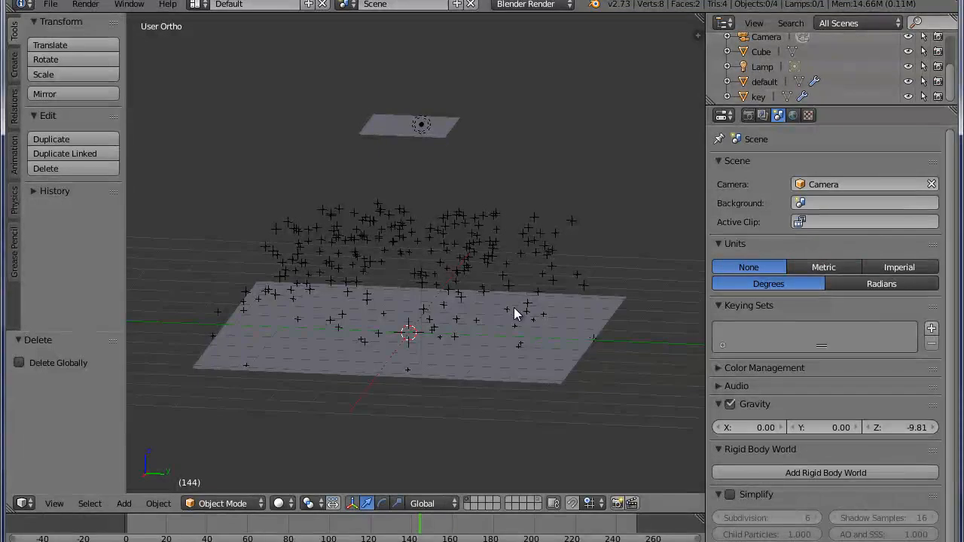
pyautogui.rightClick(516, 368)
pyautogui.press('KP_3')
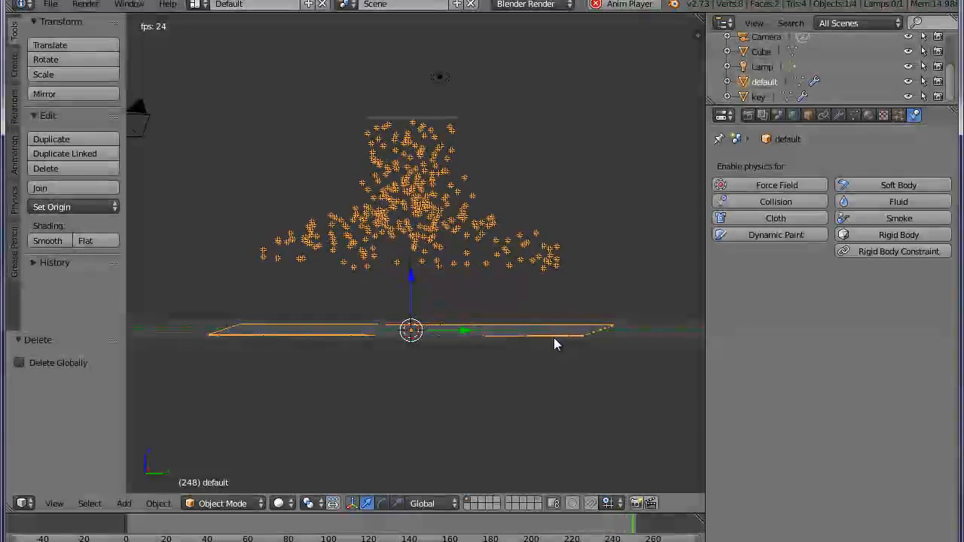
# Step: Set the lifetime of the default plane's particle system to 30 frames while the animation plays
pyautogui.click(898, 115)
pyautogui.scroll(6, 883, 253)
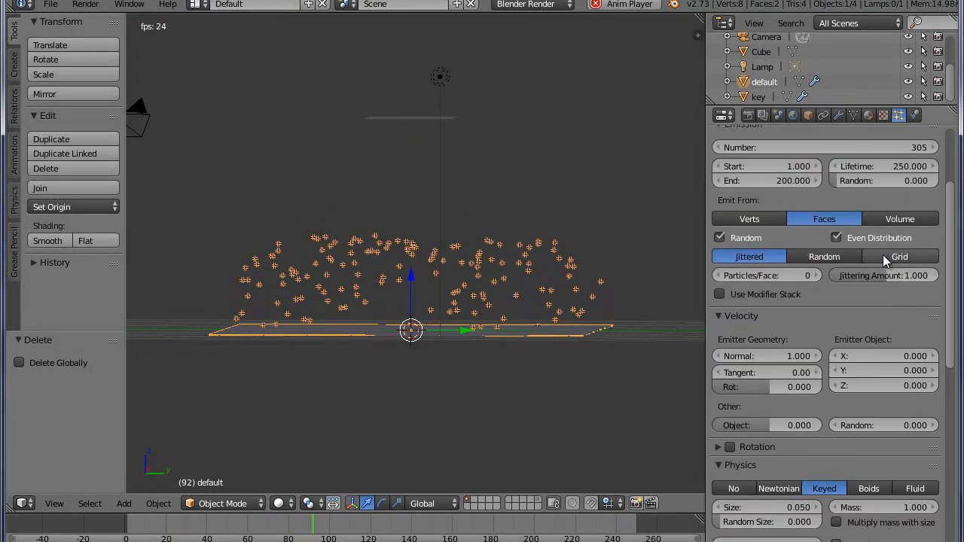
pyautogui.scroll(4, 883, 255)
pyautogui.click(897, 289)
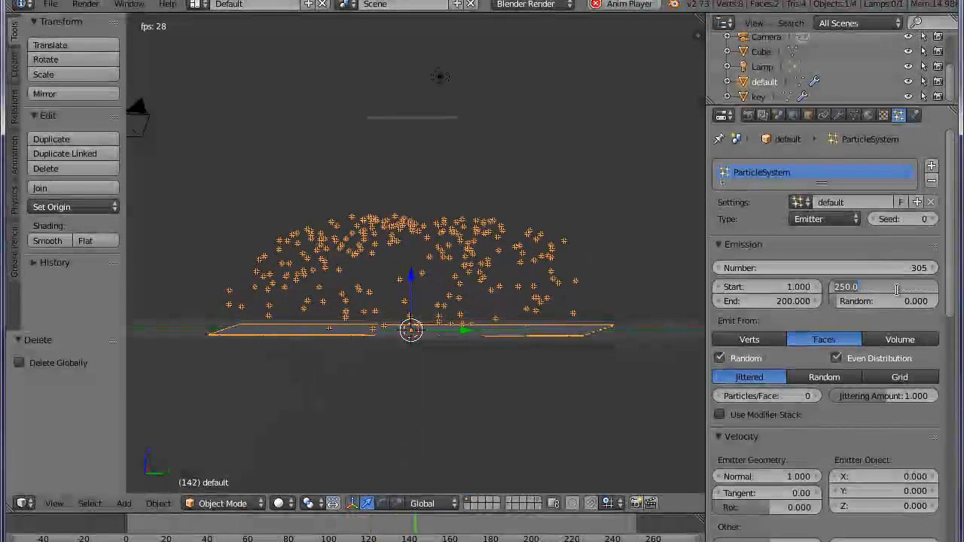
pyautogui.write('3')
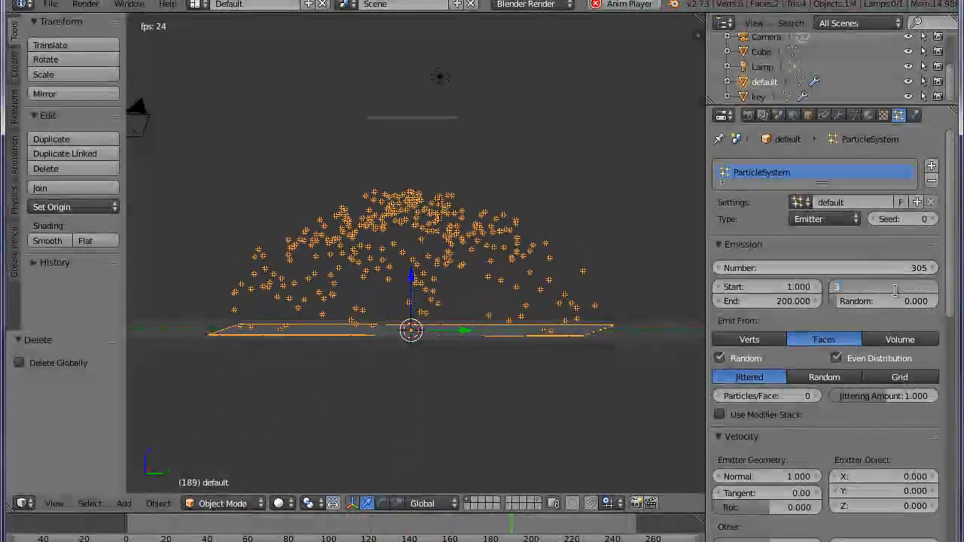
pyautogui.write('0')
pyautogui.press('Return')
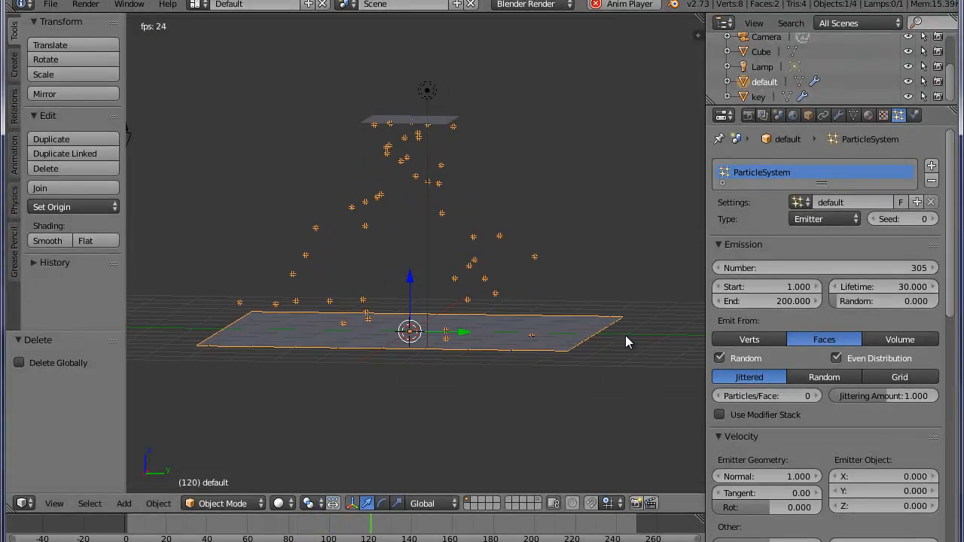
# Step: Check the shorter-lived particles' path to the key plane and set the particle lifetime back to 250
pyautogui.moveTo(625, 335); pyautogui.dragTo(574, 342, button='middle')
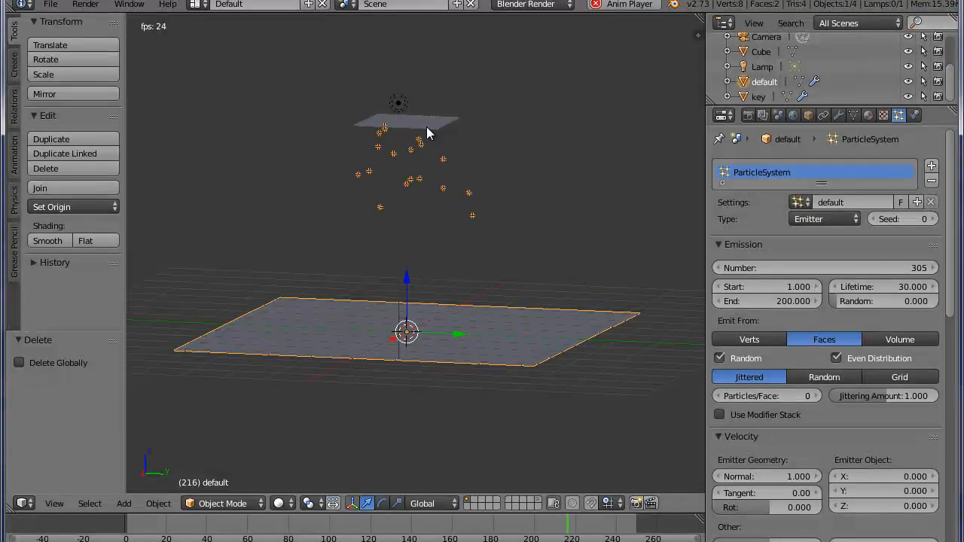
pyautogui.moveTo(484, 370); pyautogui.dragTo(502, 348, button='middle')
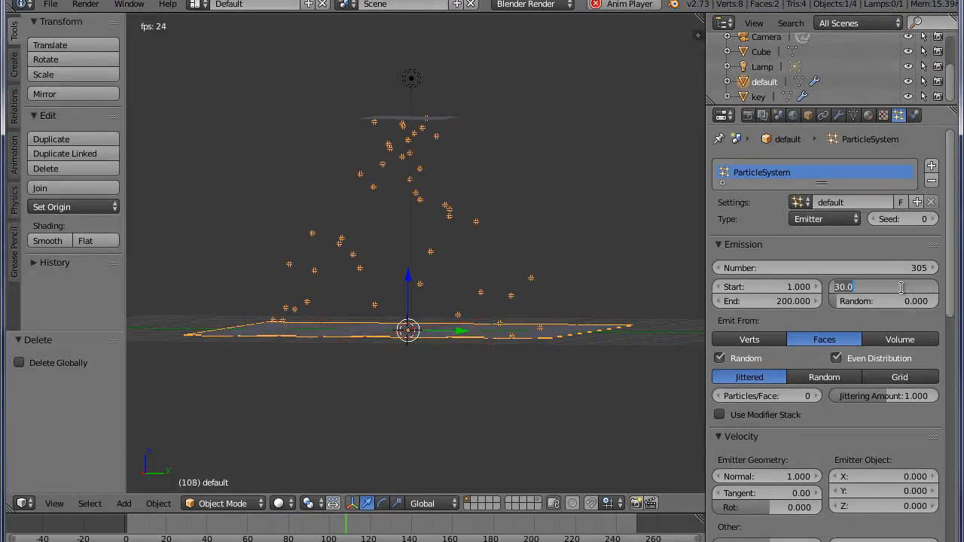
pyautogui.press('Return')
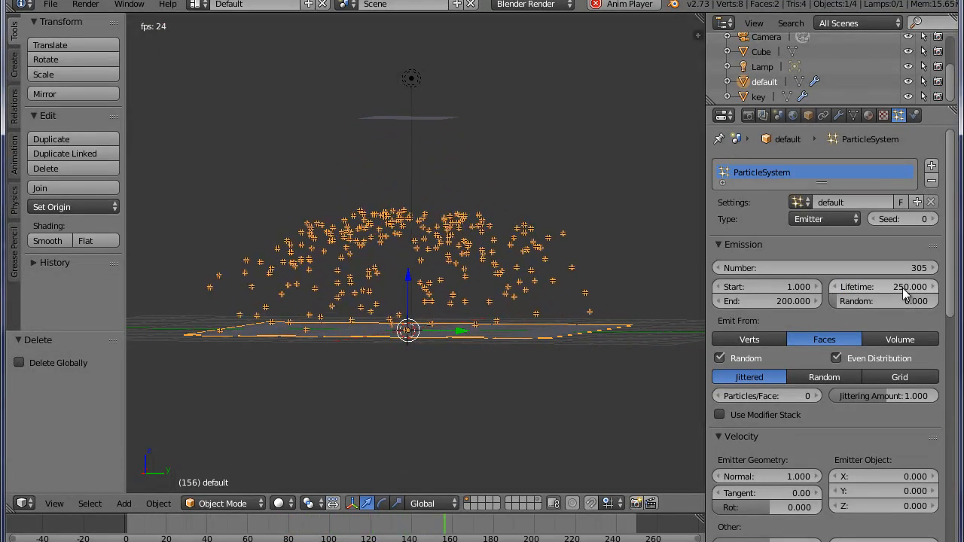
# Step: Watch the particles travel from the default plane towards the key plane, and stop the animation at frame 150
pyautogui.moveTo(624, 327); pyautogui.dragTo(612, 330, button='middle')
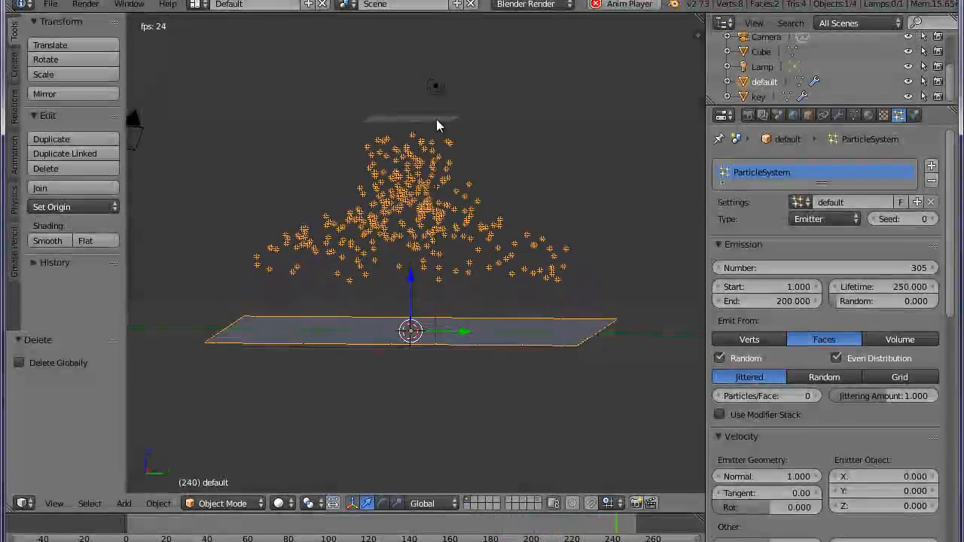
pyautogui.moveTo(565, 173)
pyautogui.mouseDown(button='middle')
pyautogui.moveTo(532, 191)
pyautogui.moveTo(568, 179)
pyautogui.mouseUp(button='middle')
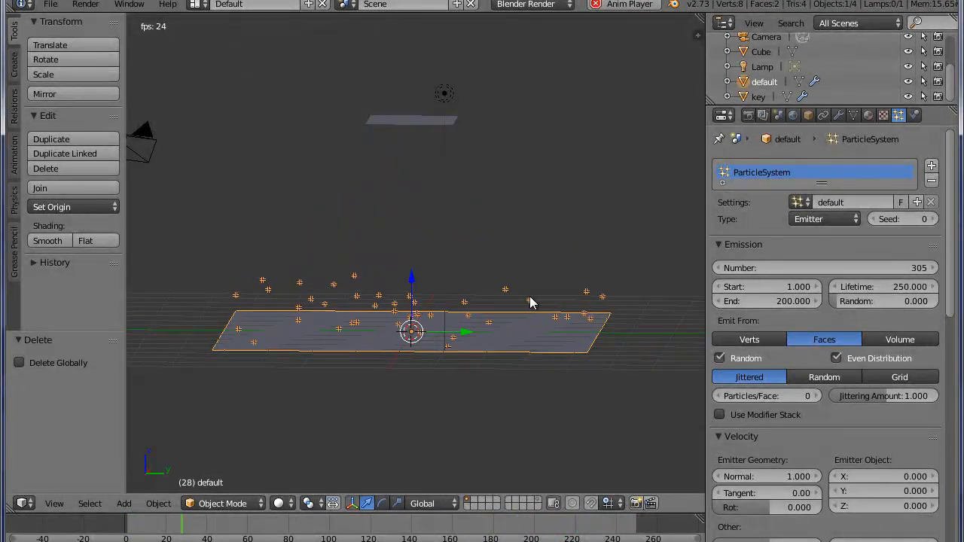
pyautogui.moveTo(516, 318); pyautogui.dragTo(531, 300, button='middle')
pyautogui.hotkey('alt', 'a')
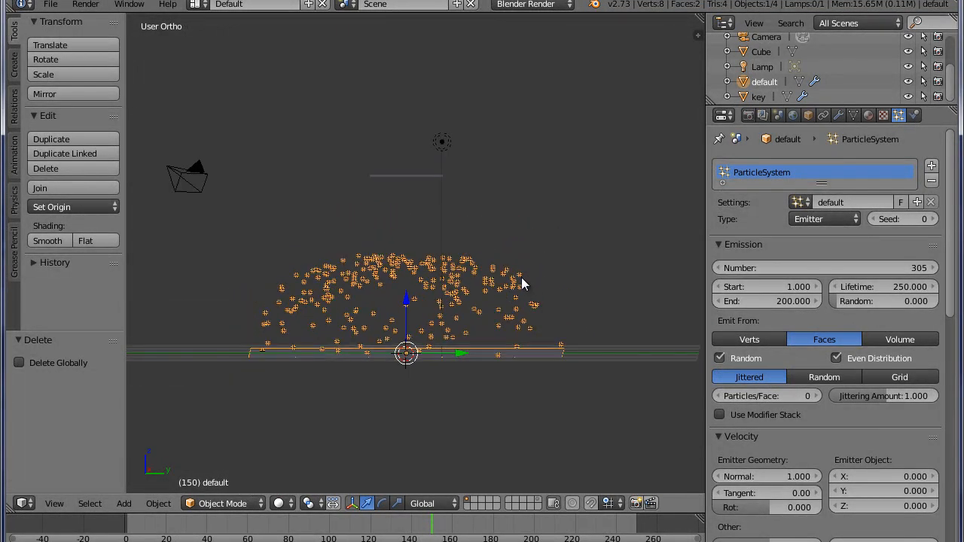
# Step: Duplicate the key plane and place the copy about 1.877 units along Y and 2.372 units along Z from it
pyautogui.rightClick(412, 176)
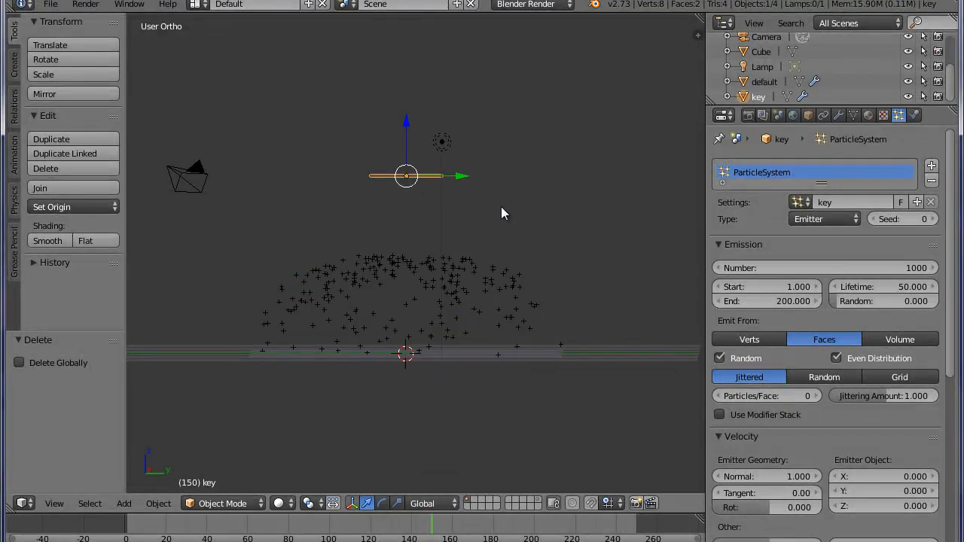
pyautogui.keyDown('shift'); pyautogui.moveTo(501, 208); pyautogui.dragTo(473, 243, button='middle'); pyautogui.keyUp('shift')
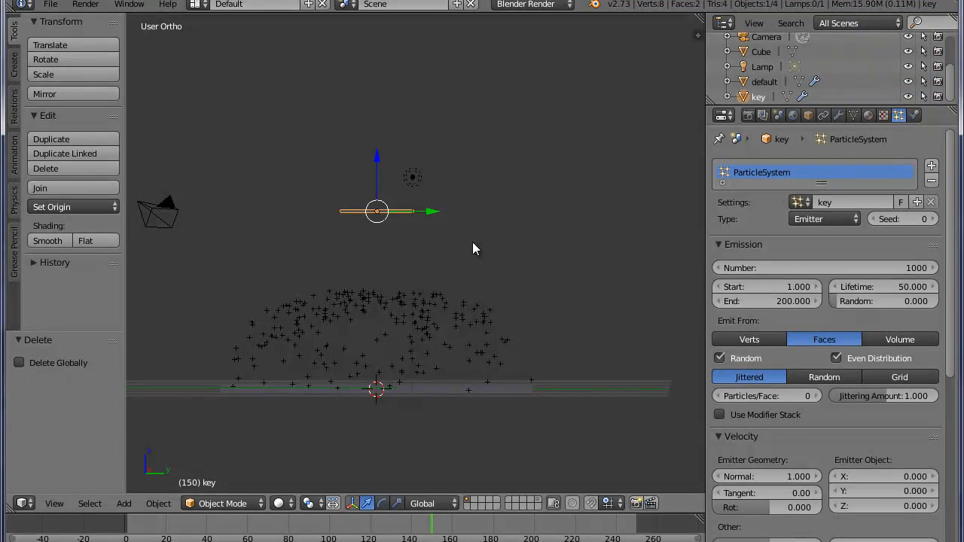
pyautogui.press('KP_3')
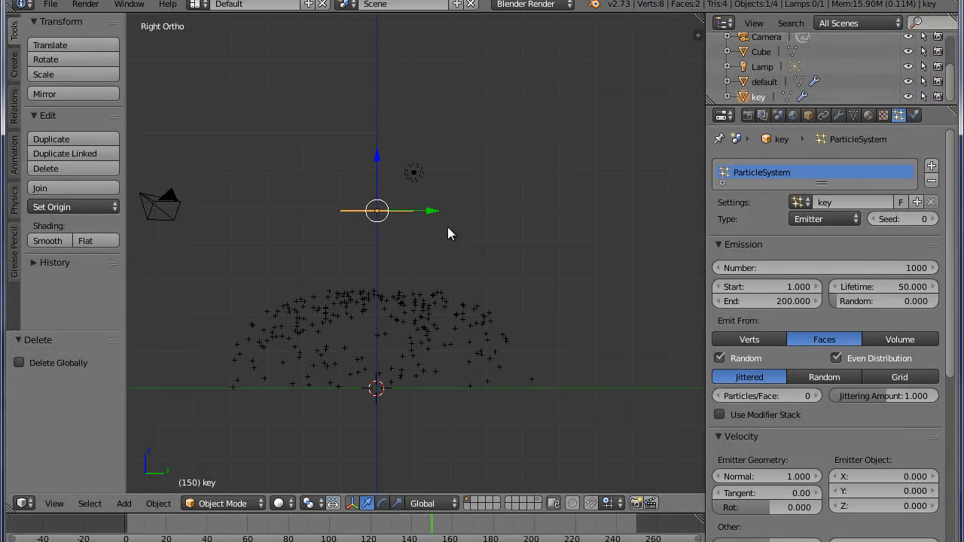
pyautogui.hotkey('shift', 'd')
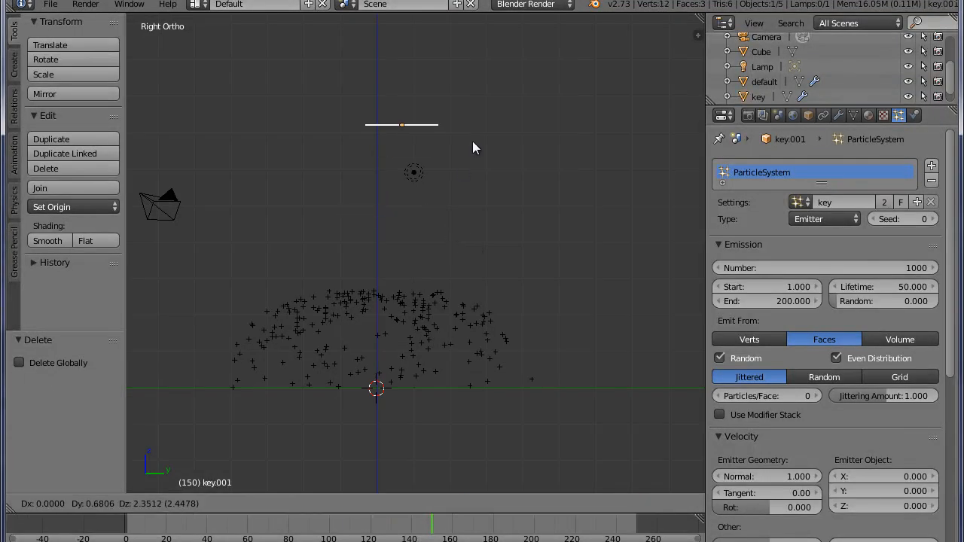
pyautogui.click(517, 140)
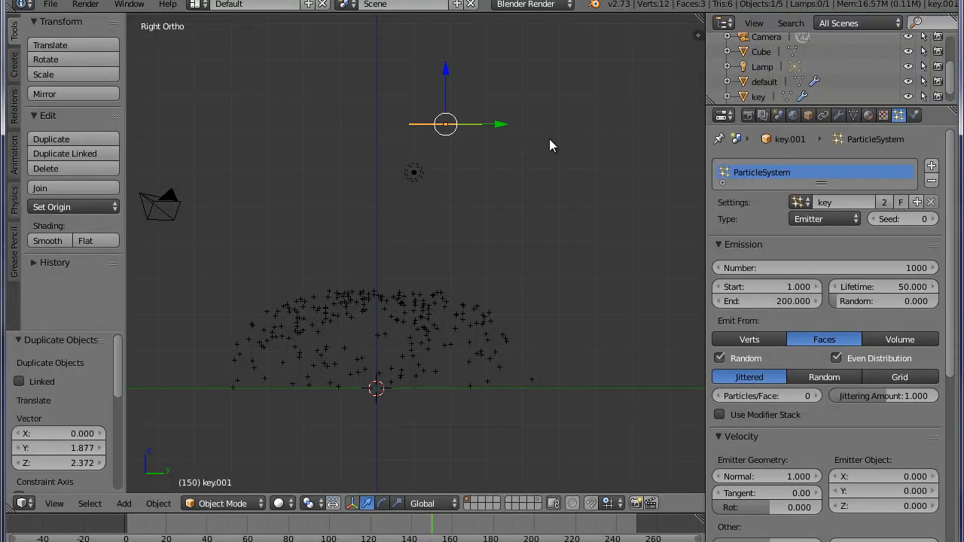
pyautogui.moveTo(541, 141); pyautogui.dragTo(538, 168, button='middle')
pyautogui.scroll(-1, 789, 95)
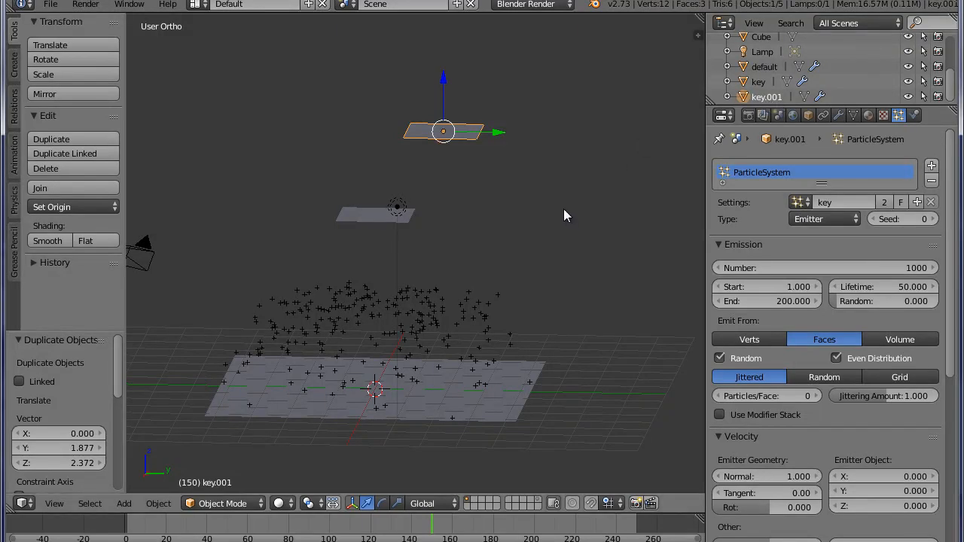
# Step: Tilt the duplicated key plane in the right-side view and move it about 2.248 units along Y
pyautogui.press('KP_3')
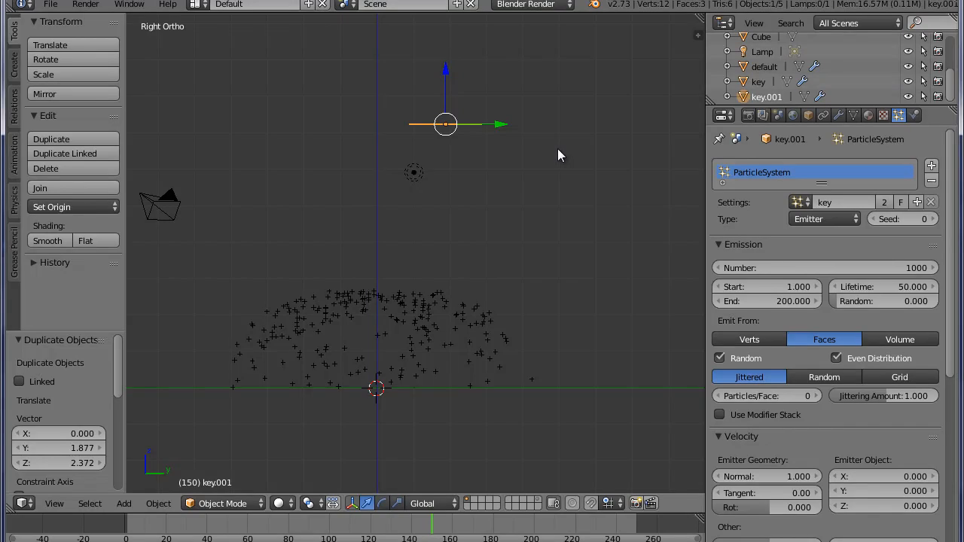
pyautogui.press('r')
pyautogui.click(522, 222)
pyautogui.press('g')
pyautogui.press('y')
pyautogui.click(581, 117)
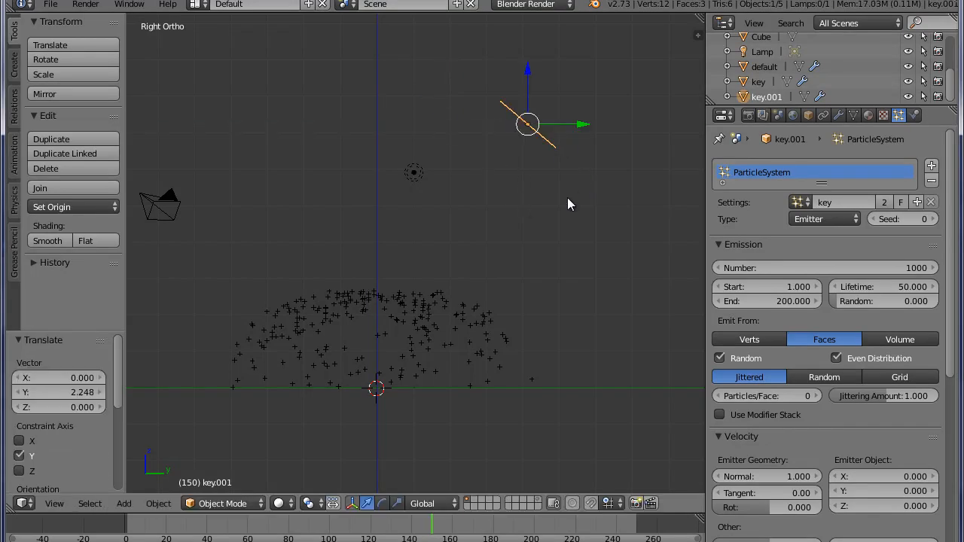
pyautogui.moveTo(527, 239)
pyautogui.mouseDown(button='middle')
pyautogui.moveTo(509, 253)
pyautogui.moveTo(527, 253)
pyautogui.mouseUp(button='middle')
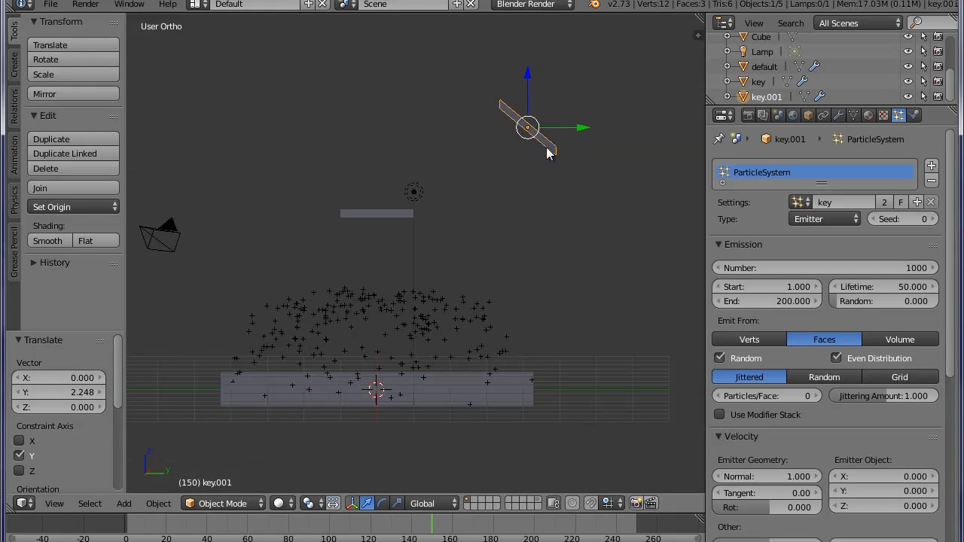
pyautogui.moveTo(395, 171); pyautogui.dragTo(541, 154, button='middle')
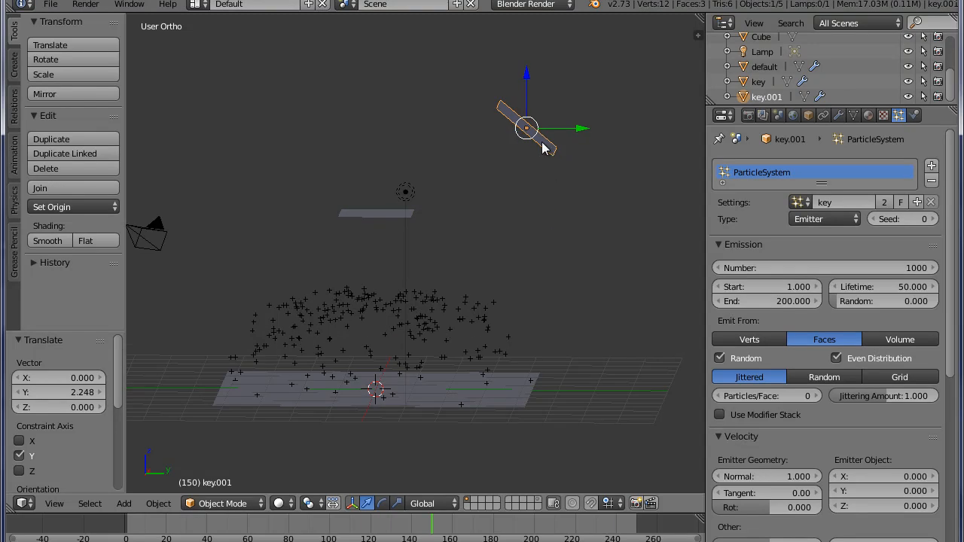
# Step: Add a third key to the default plane's keyed particle system and assign key.001 as its target object
pyautogui.rightClick(515, 398)
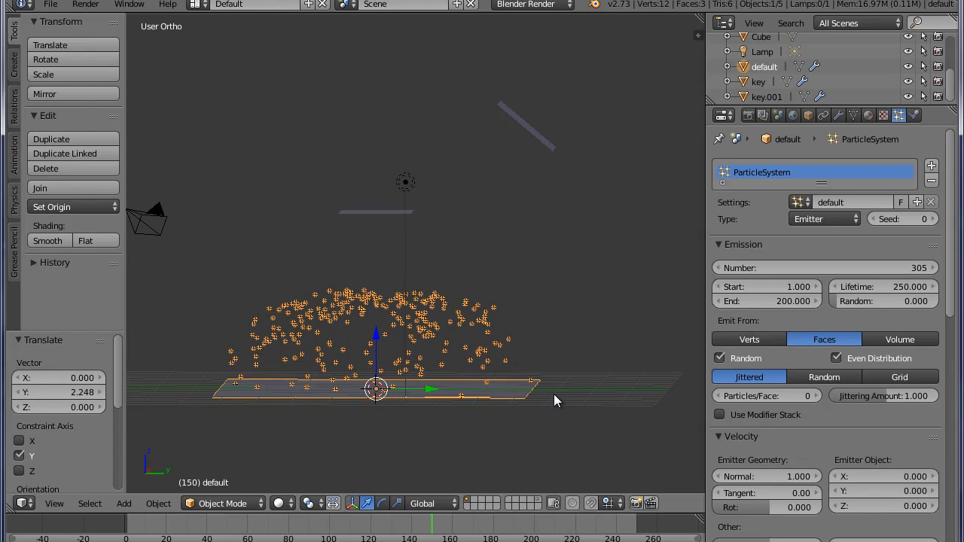
pyautogui.scroll(-8, 818, 370)
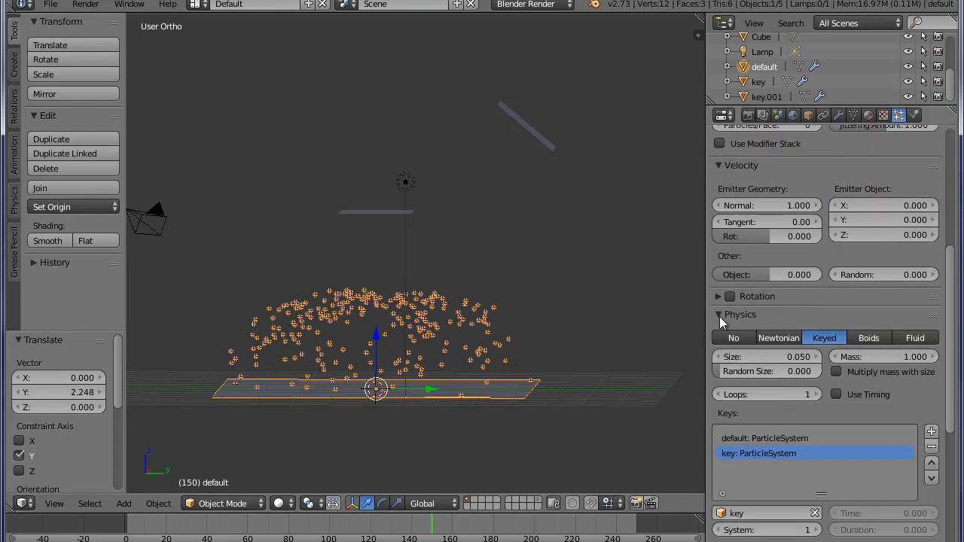
pyautogui.click(931, 435)
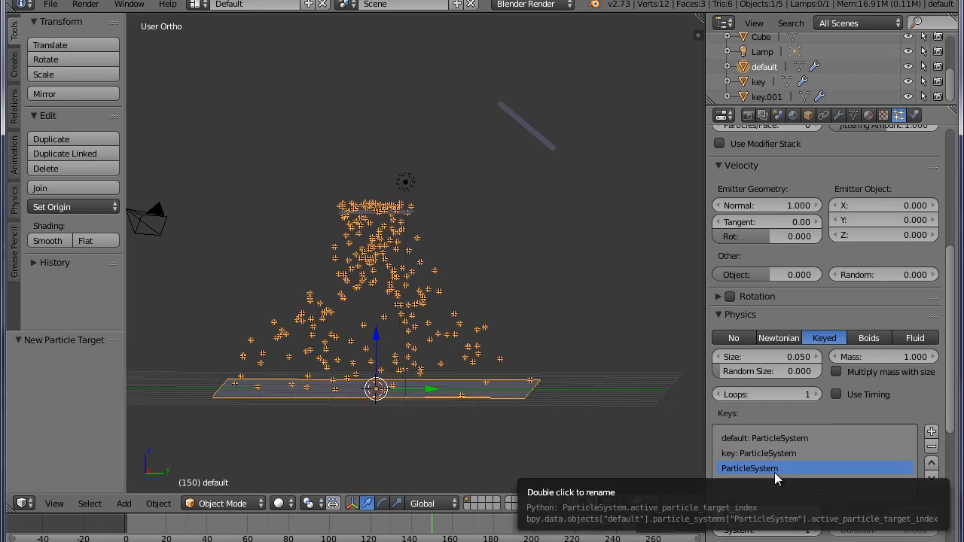
pyautogui.click(742, 512)
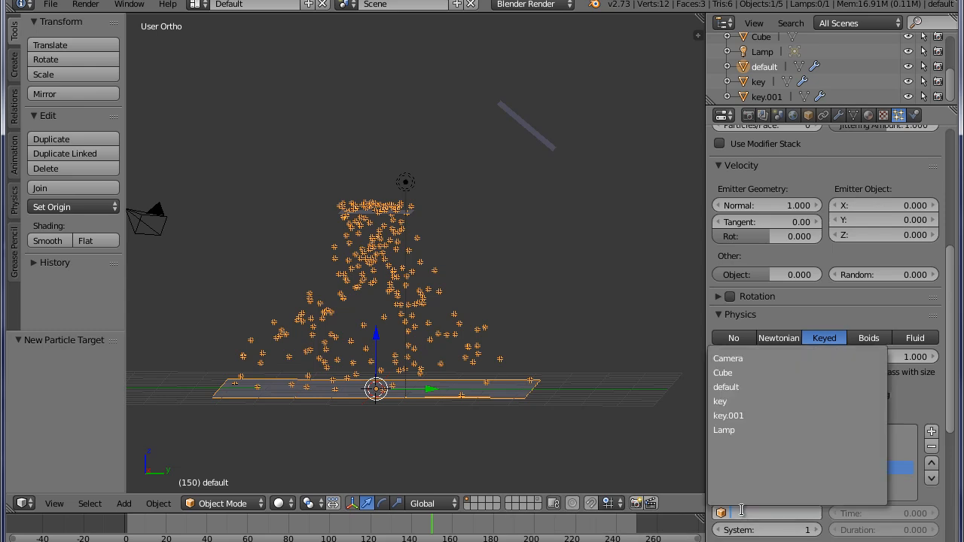
pyautogui.click(759, 419)
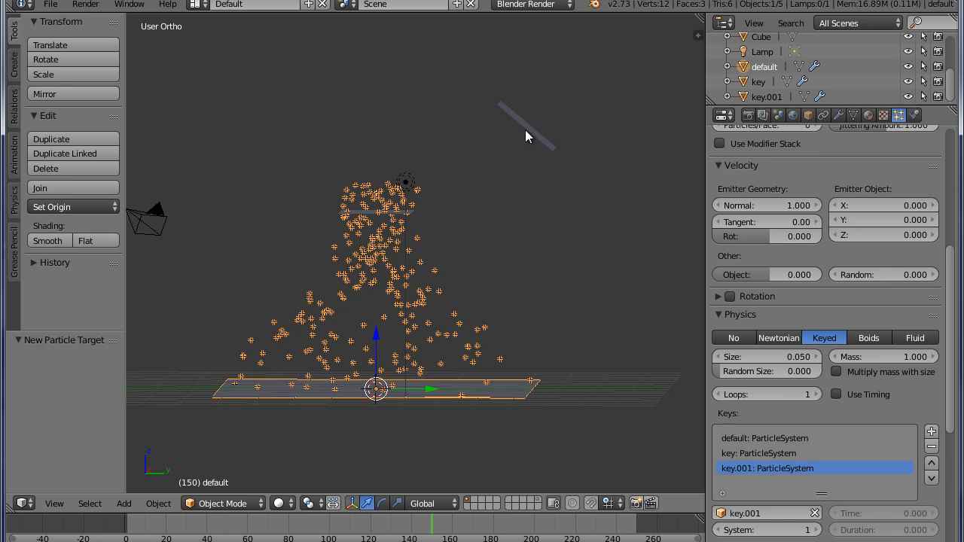
# Step: Play the animation and inspect the particles' path from the default plane past the key plane towards the tilted plane
pyautogui.hotkey('alt', 'a')
pyautogui.moveTo(538, 330)
pyautogui.mouseDown(button='middle')
pyautogui.moveTo(561, 305)
pyautogui.moveTo(541, 323)
pyautogui.mouseUp(button='middle')
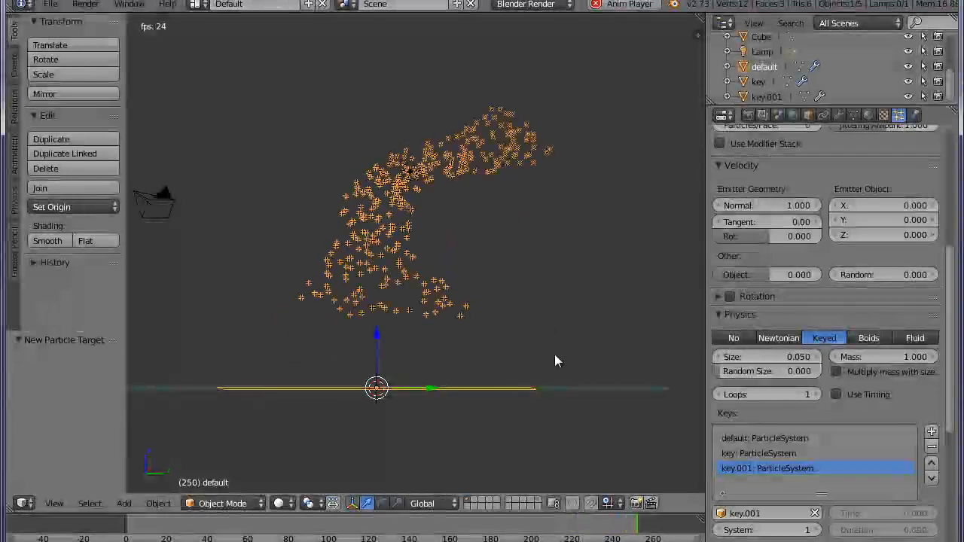
pyautogui.moveTo(555, 359); pyautogui.dragTo(544, 379, button='middle')
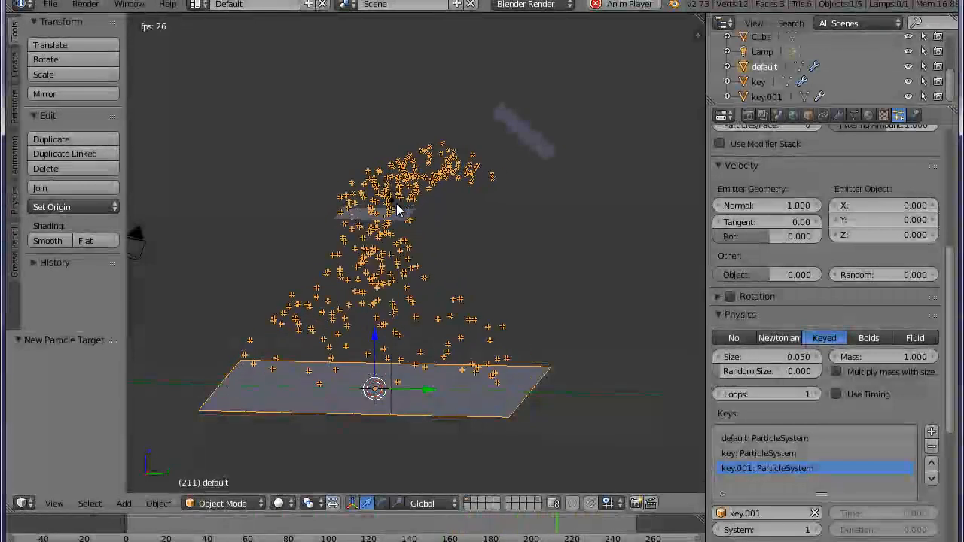
pyautogui.moveTo(397, 209); pyautogui.dragTo(413, 206, button='middle')
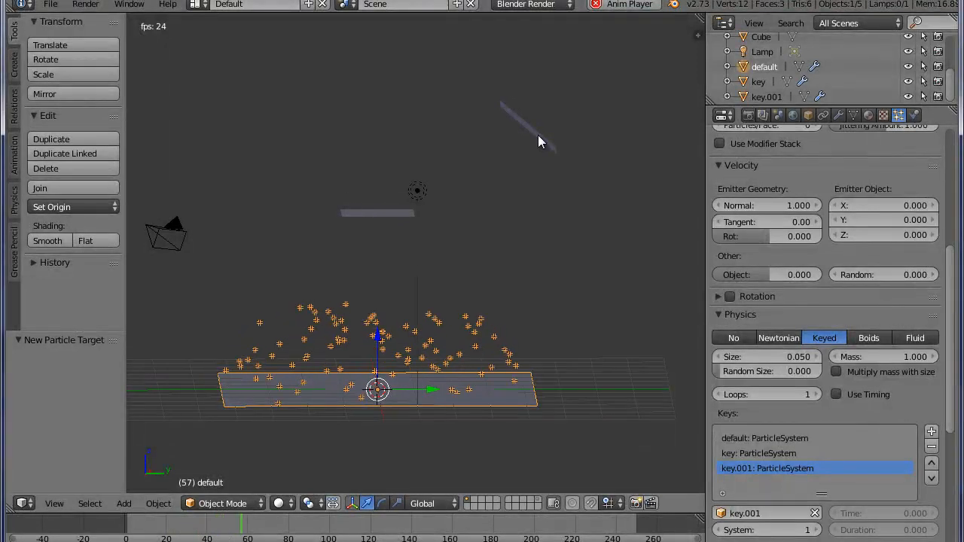
pyautogui.moveTo(517, 247); pyautogui.dragTo(510, 233, button='middle')
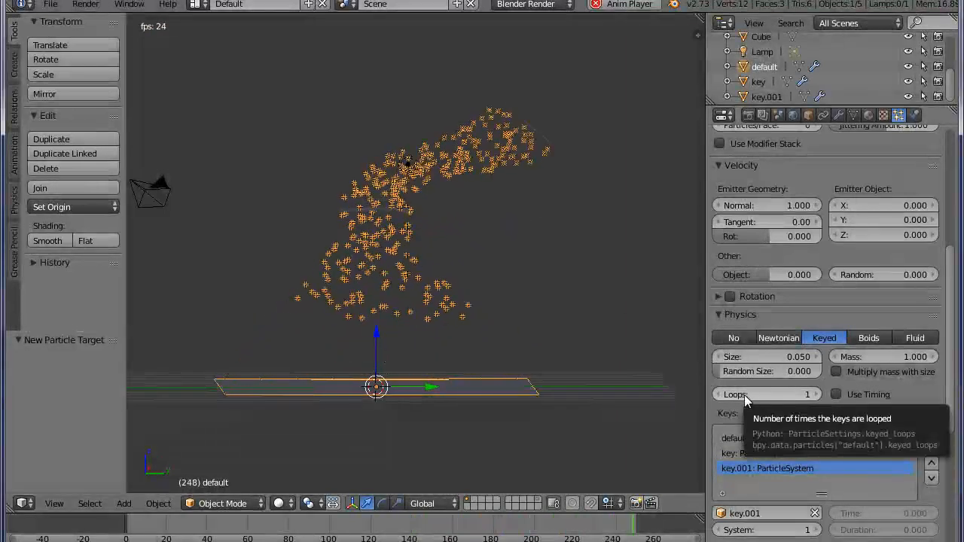
pyautogui.hotkey('alt', 'a')
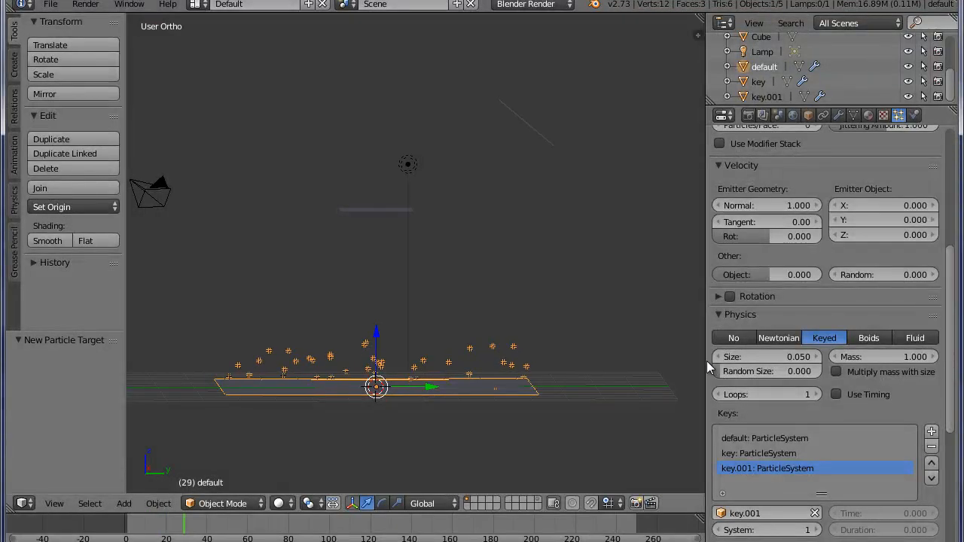
# Step: Set the keyed physics loops to 2 and play the animation to check the particles' looping path
pyautogui.click(723, 316)
pyautogui.click(721, 317)
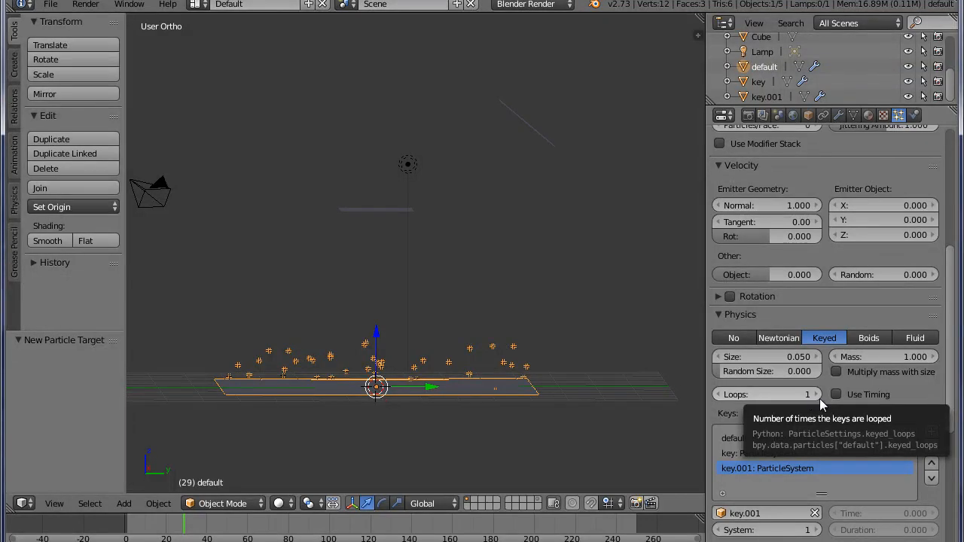
pyautogui.click(817, 394)
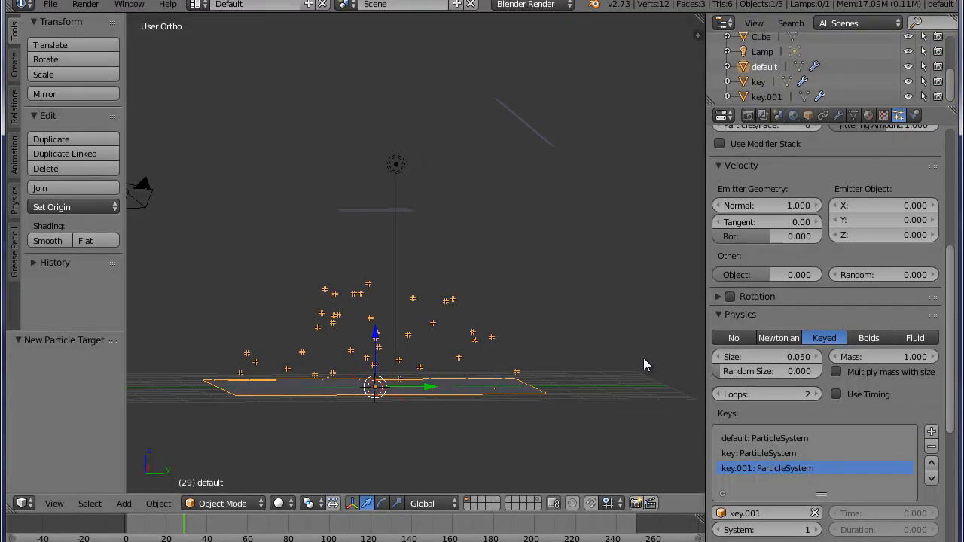
pyautogui.hotkey('alt', 'a')
pyautogui.moveTo(635, 355)
pyautogui.mouseDown(button='middle')
pyautogui.moveTo(631, 330)
pyautogui.moveTo(655, 341)
pyautogui.moveTo(646, 358)
pyautogui.mouseUp(button='middle')
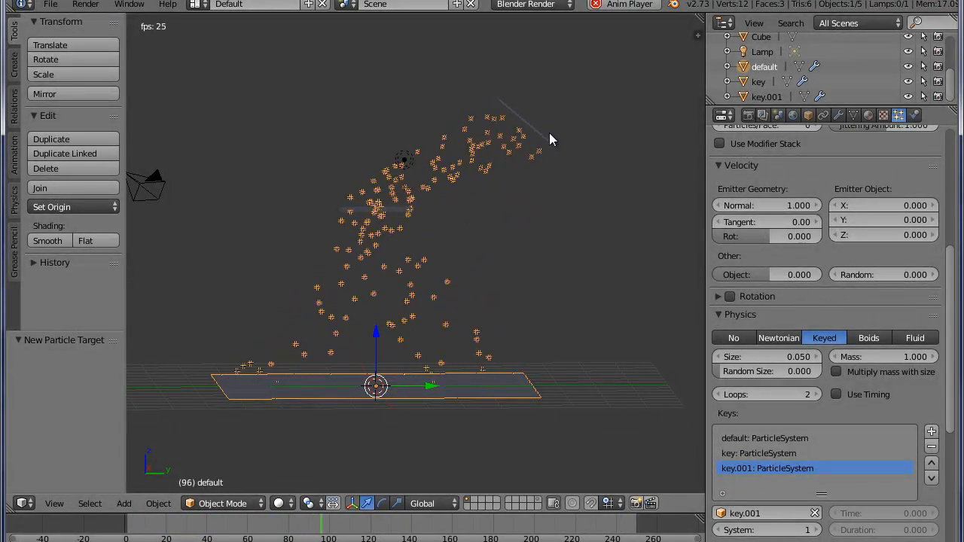
pyautogui.moveTo(427, 363); pyautogui.dragTo(420, 373, button='middle')
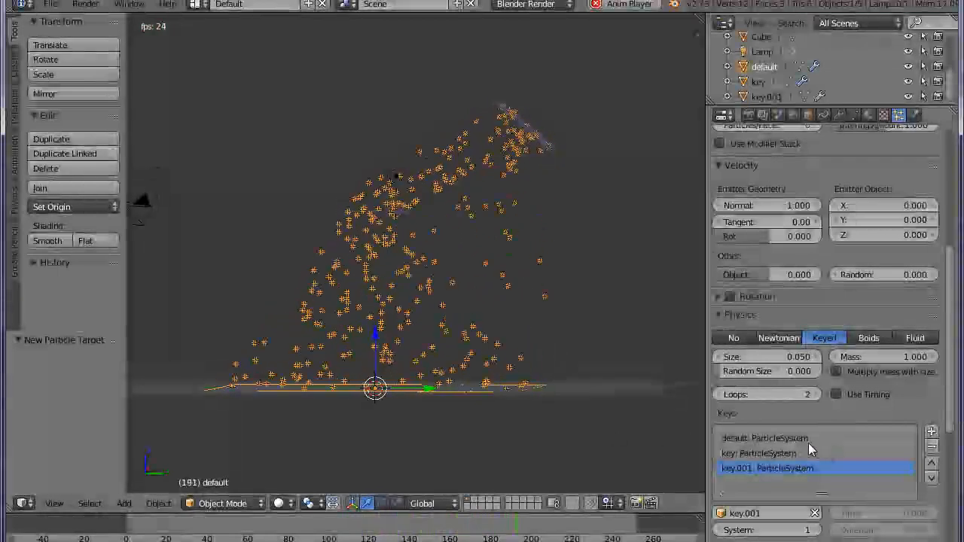
pyautogui.hotkey('alt', 'a')
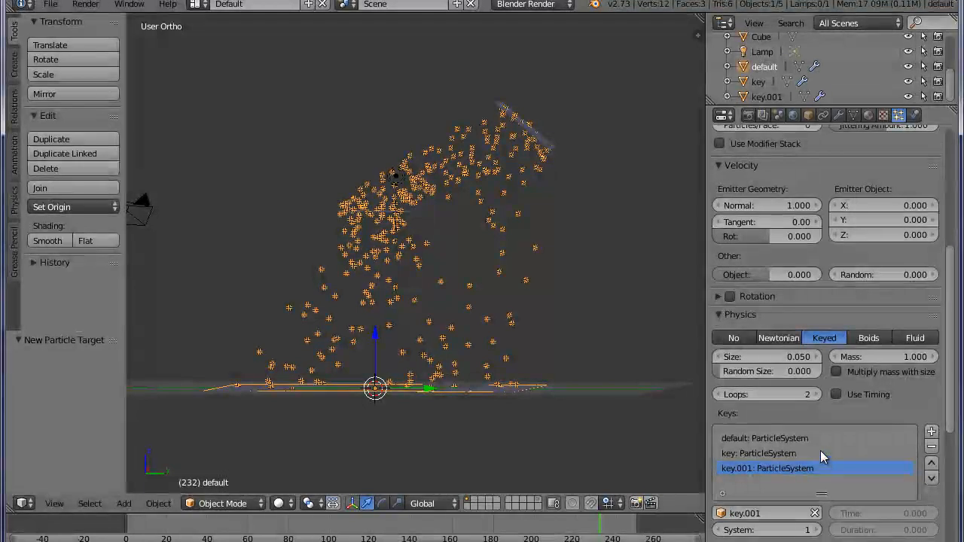
# Step: Move the key.001 target above key in the keys order and play the animation to check the changed path
pyautogui.click(932, 464)
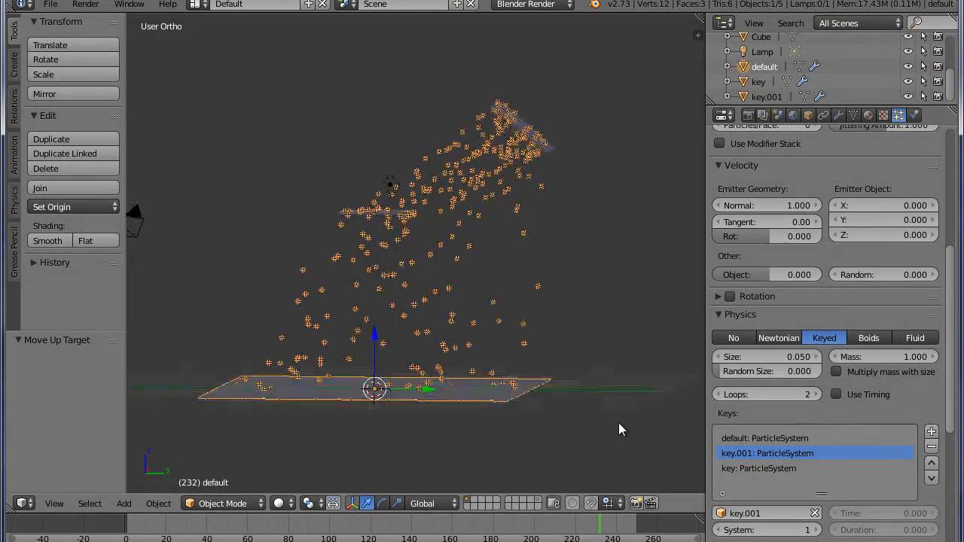
pyautogui.hotkey('alt', 'a')
pyautogui.moveTo(561, 397); pyautogui.dragTo(578, 385, button='middle')
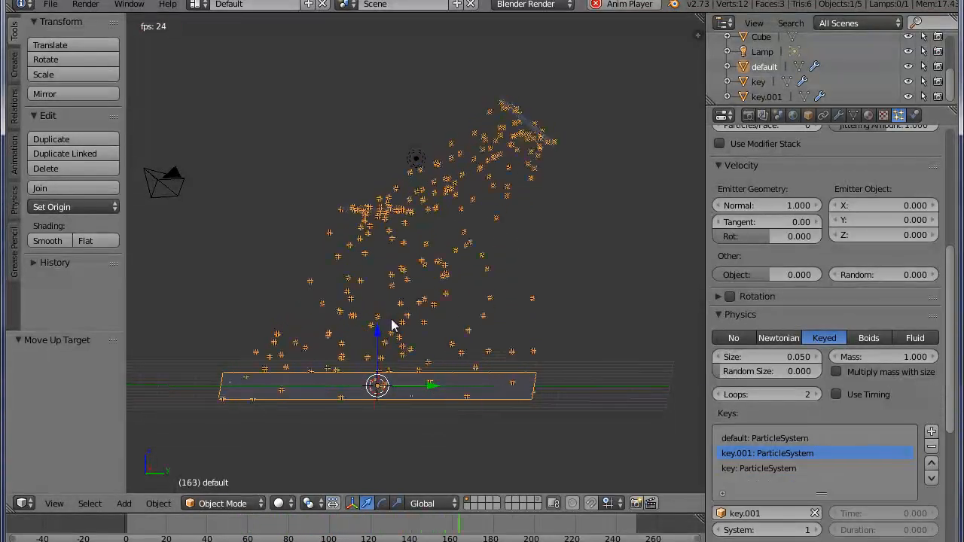
pyautogui.hotkey('alt', 'a')
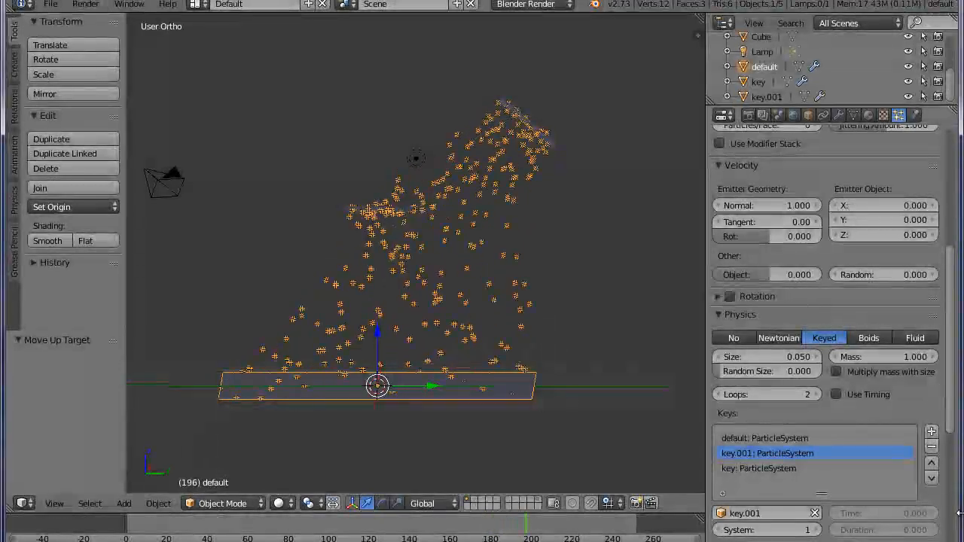
# Step: Move the default target to the end of the keys order and preview the particles in the right-side view
pyautogui.click(828, 437)
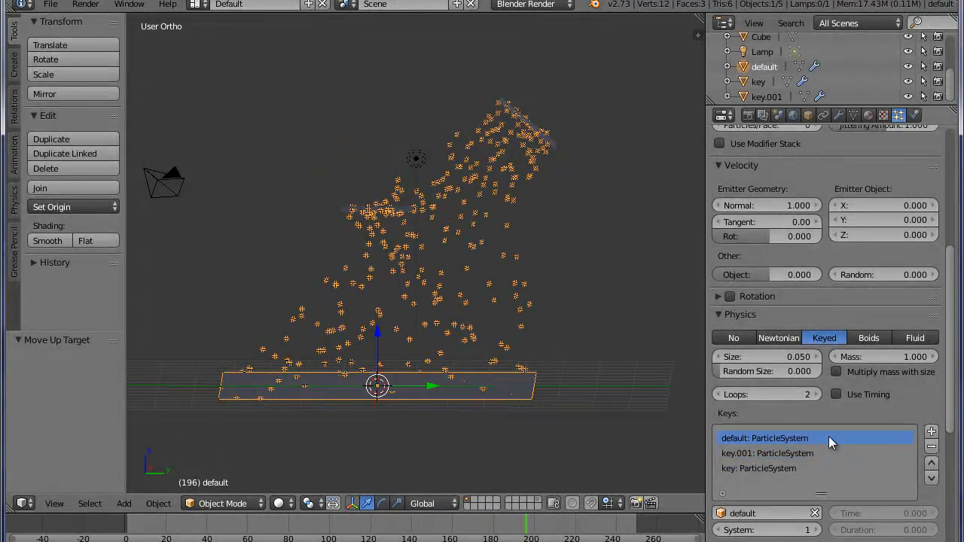
pyautogui.click(932, 479)
pyautogui.click(933, 478)
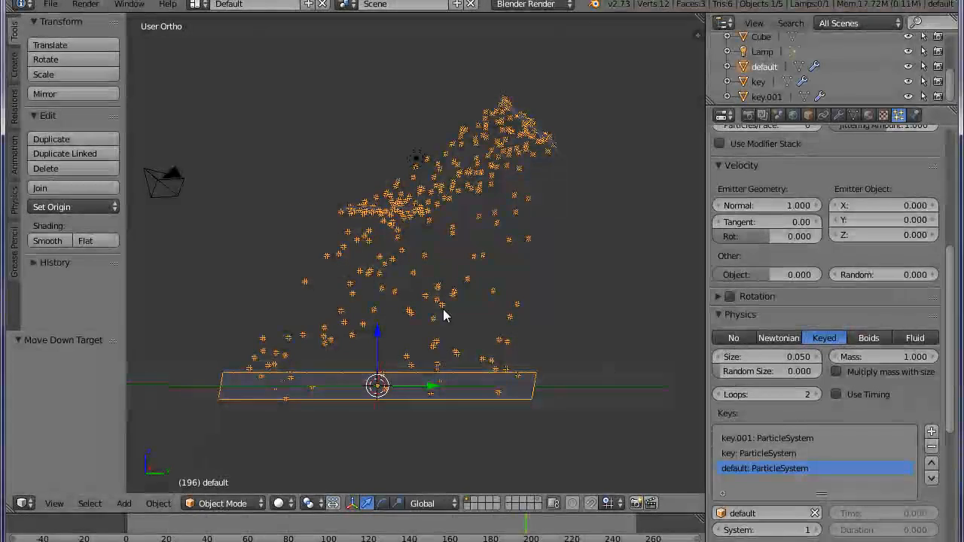
pyautogui.hotkey('alt', 'a')
pyautogui.press('KP_3')
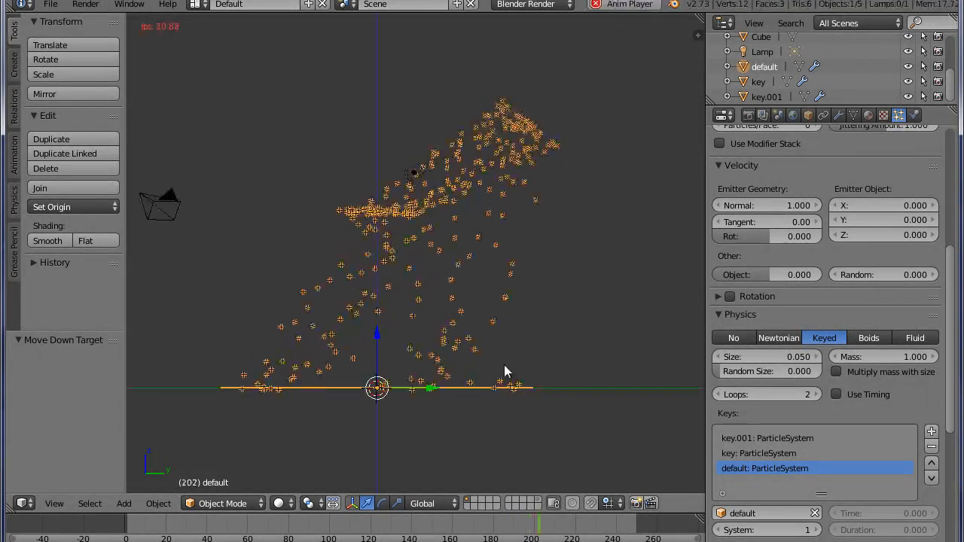
pyautogui.hotkey('alt', 'a')
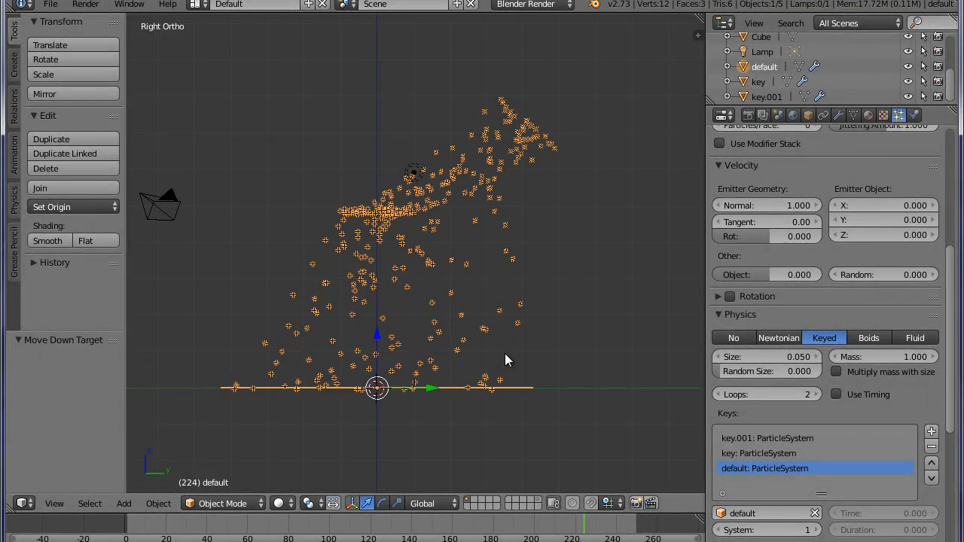
# Step: Replay the animation from the start frame and set the key loops to 3 during playback
pyautogui.hotkey('shift', 'Left')
pyautogui.hotkey('alt', 'a')
pyautogui.moveTo(494, 323); pyautogui.dragTo(512, 334, button='middle')
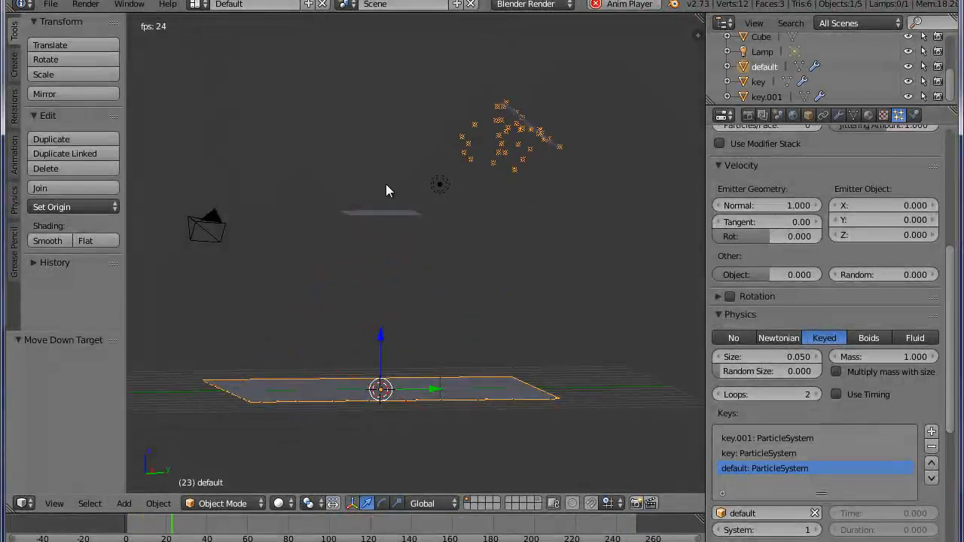
pyautogui.moveTo(512, 352)
pyautogui.mouseDown(button='middle')
pyautogui.moveTo(487, 354)
pyautogui.moveTo(503, 347)
pyautogui.mouseUp(button='middle')
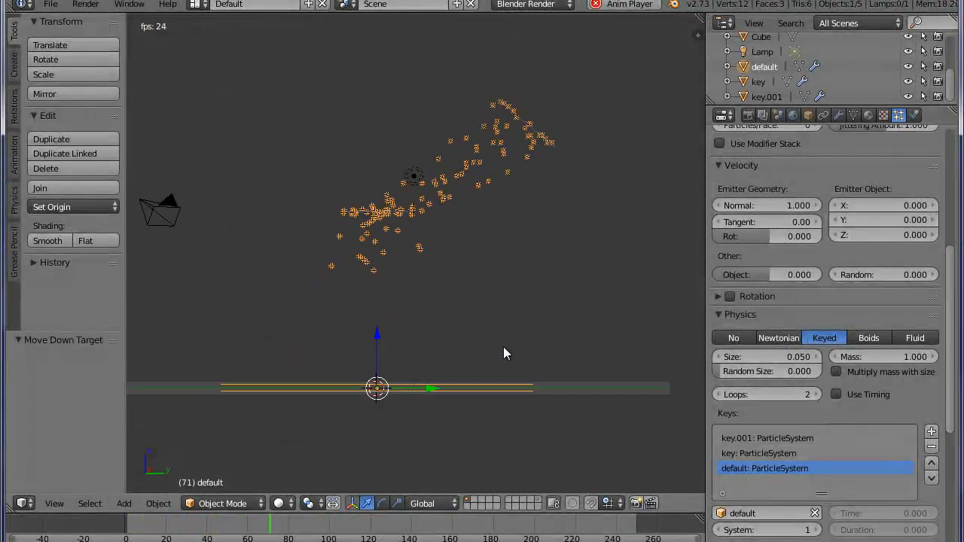
pyautogui.click(808, 396)
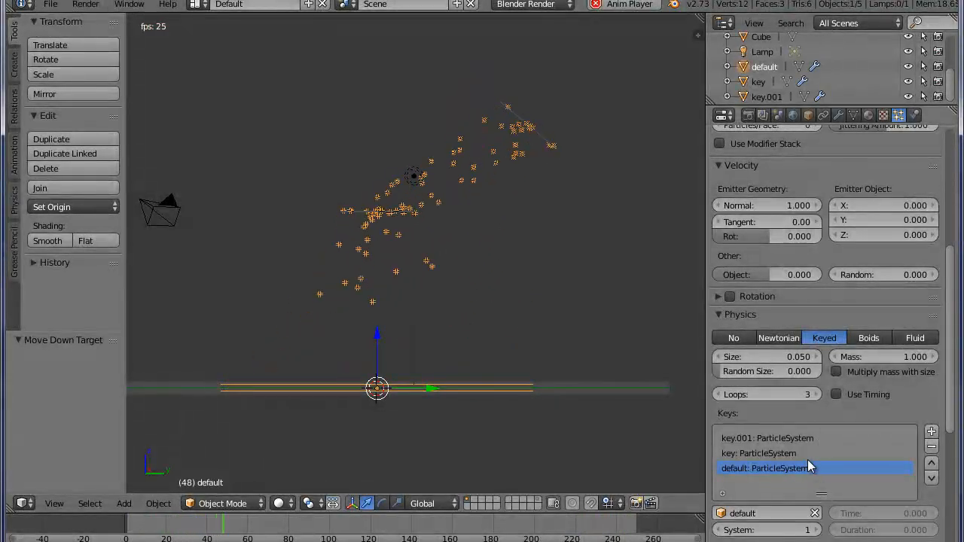
pyautogui.hotkey('alt', 'a')
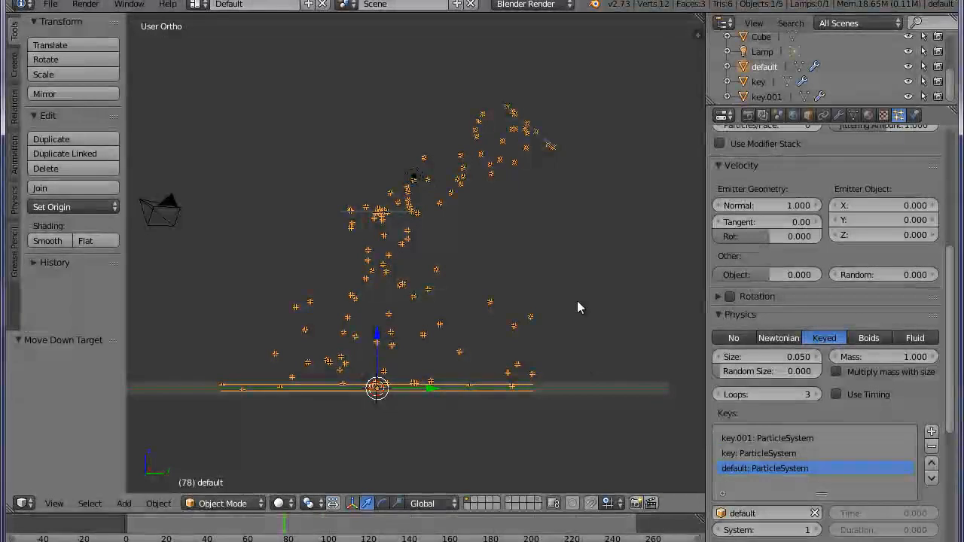
# Step: Reorder the keys to default, key, key.001 and play the animation briefly to check the particle path
pyautogui.click(932, 466)
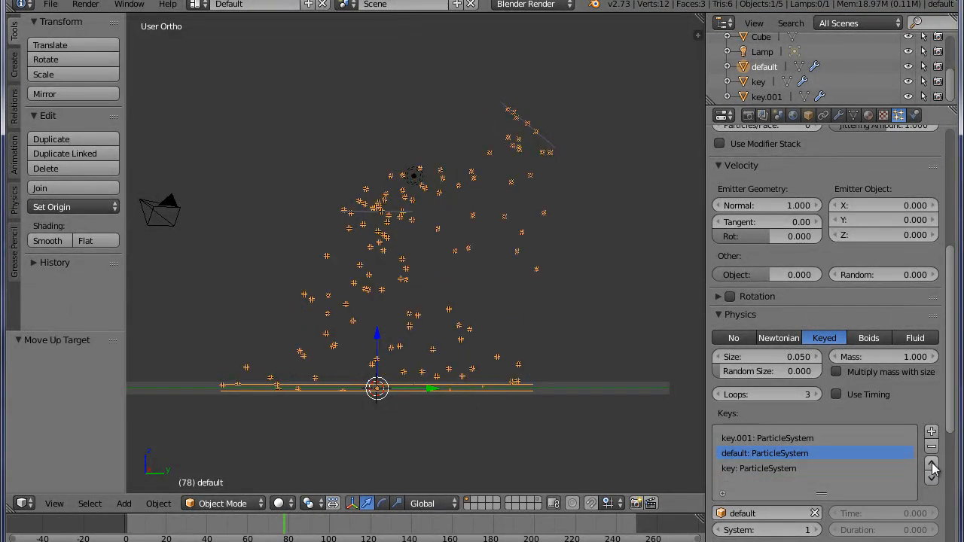
pyautogui.click(931, 466)
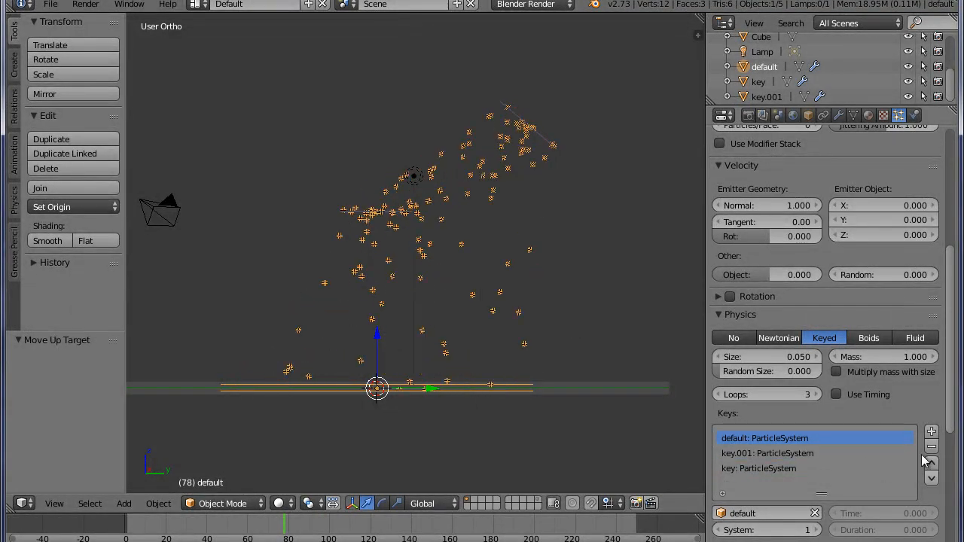
pyautogui.click(837, 453)
pyautogui.click(932, 479)
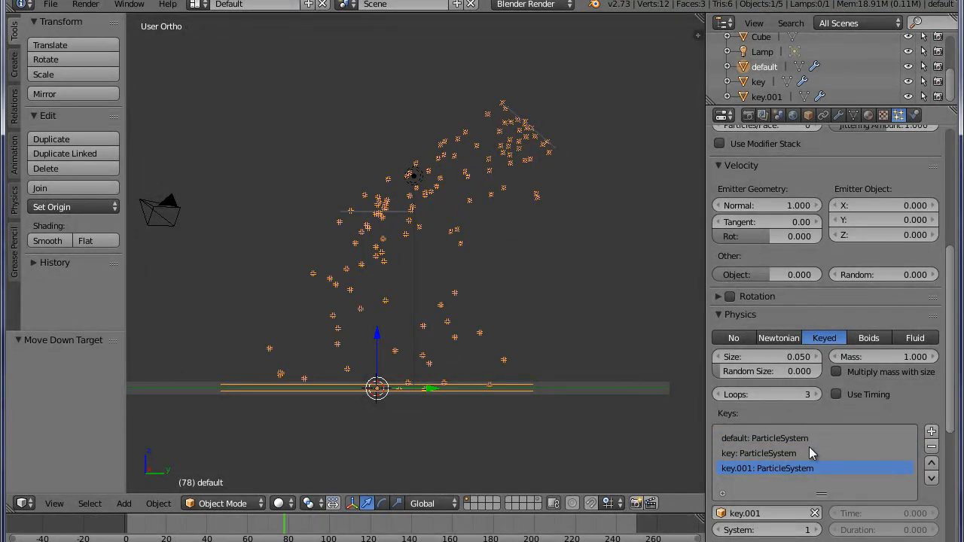
pyautogui.hotkey('alt', 'a')
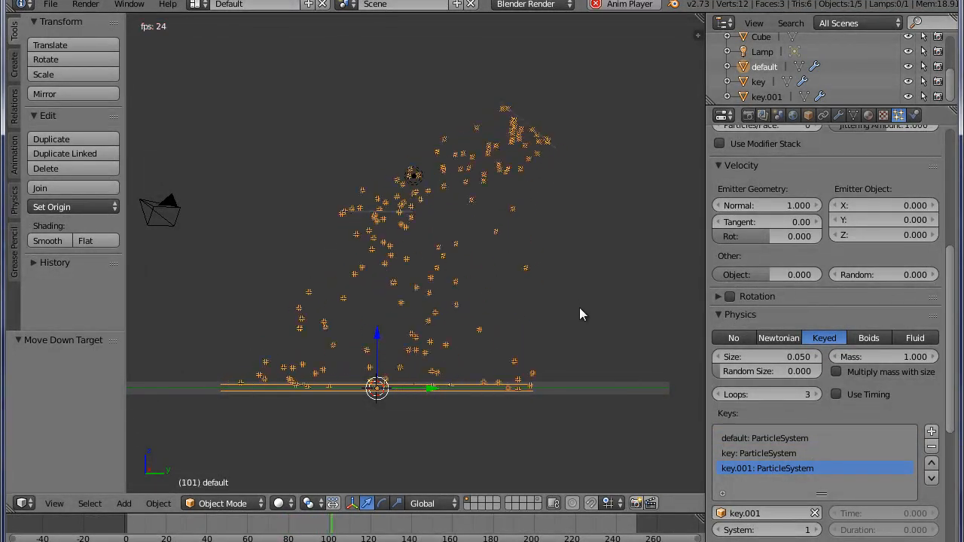
pyautogui.hotkey('alt', 'a')
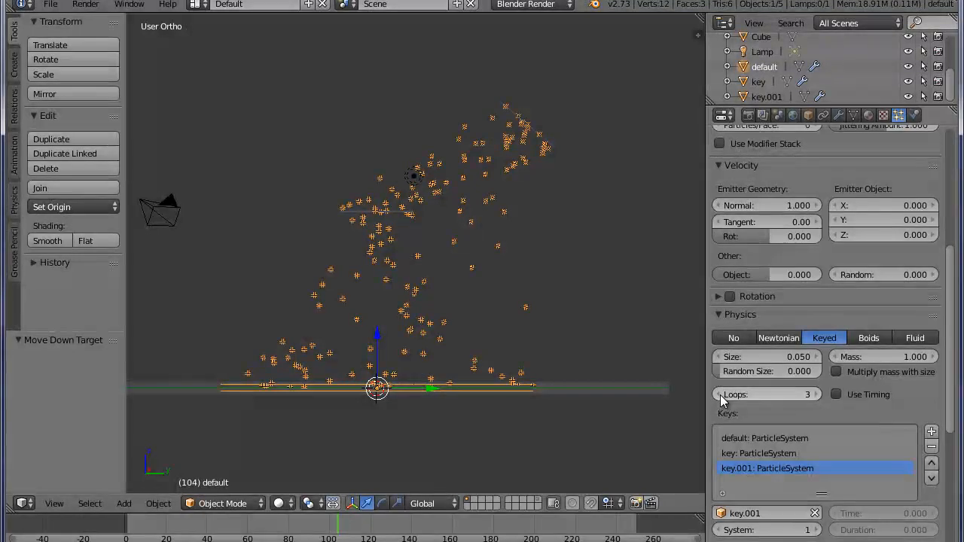
# Step: Set the key loops back to 1 and play the animation while checking the particle lifetime in the emission settings
pyautogui.click(719, 395)
pyautogui.click(719, 396)
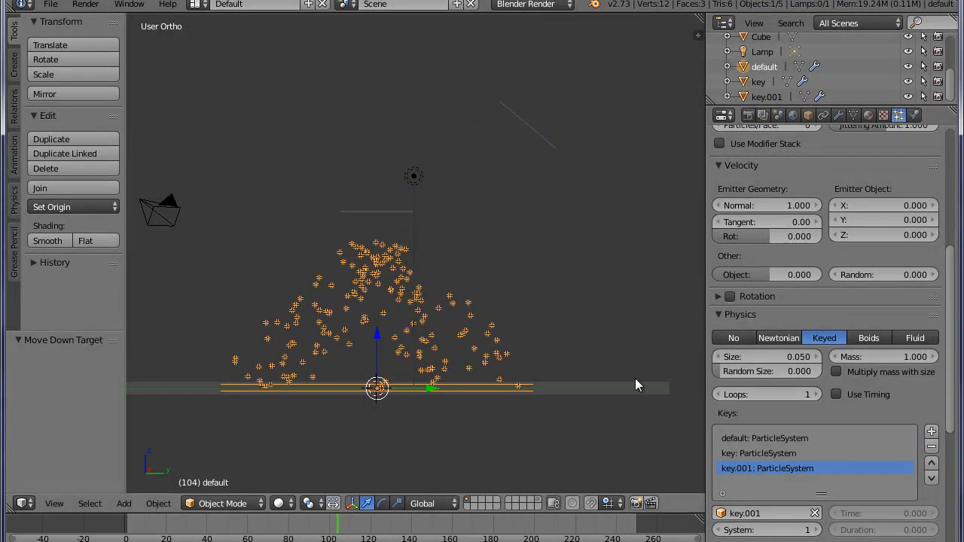
pyautogui.hotkey('alt', 'a')
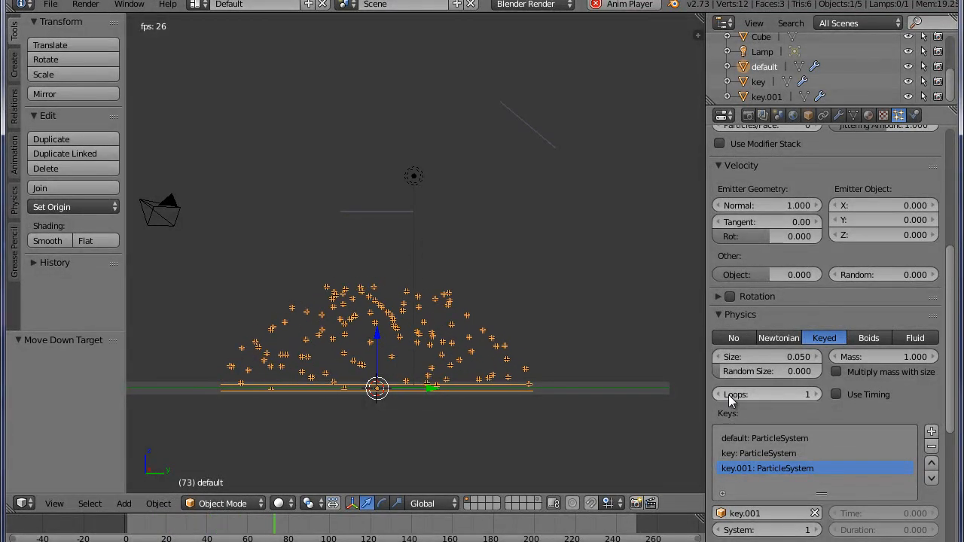
pyautogui.scroll(7, 886, 397)
pyautogui.scroll(2, 909, 309)
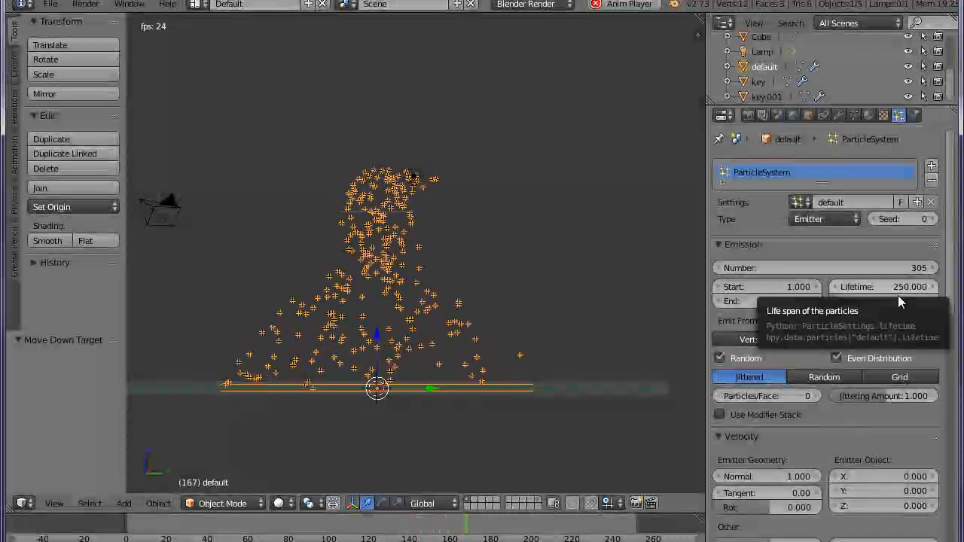
pyautogui.scroll(-9, 858, 369)
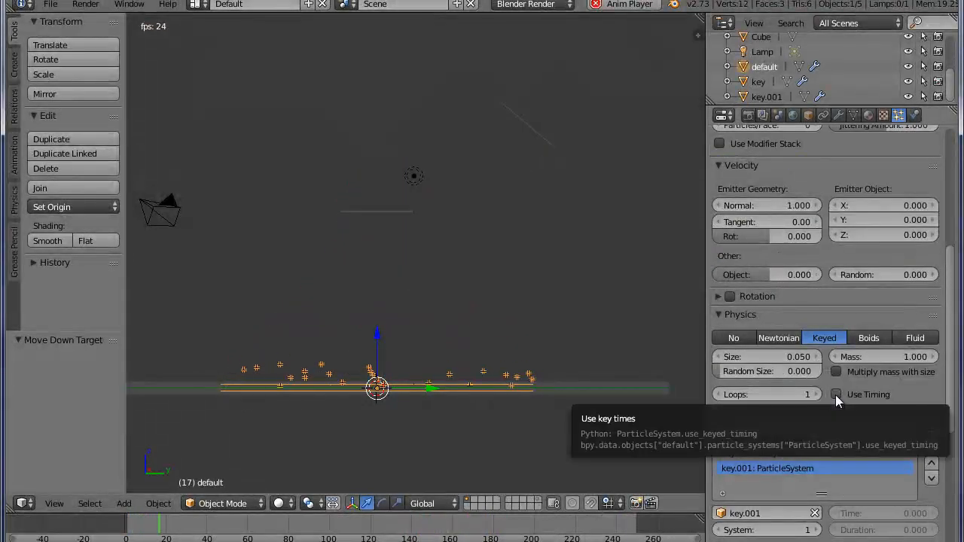
# Step: Stop the animation playback and enable timing for the particle keys
pyautogui.hotkey('alt', 'a')
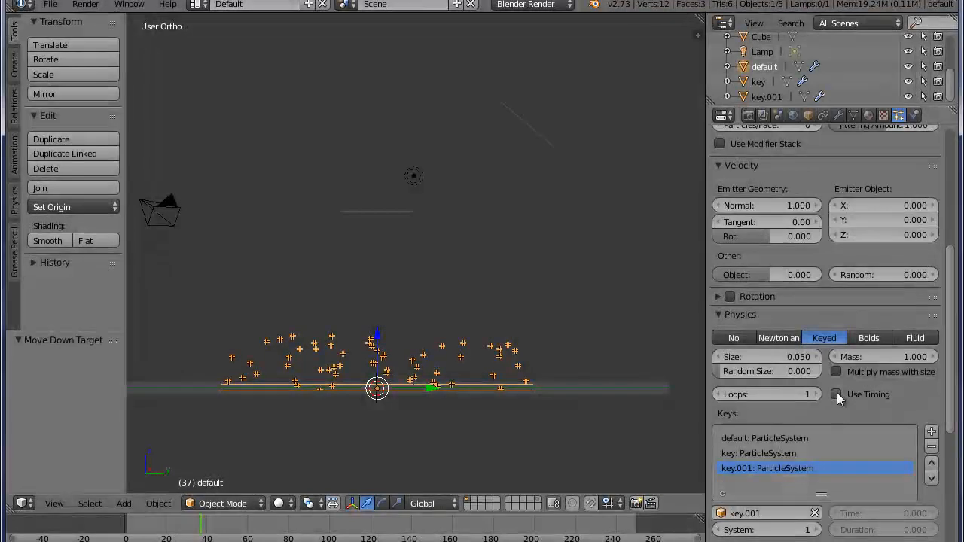
pyautogui.click(837, 393)
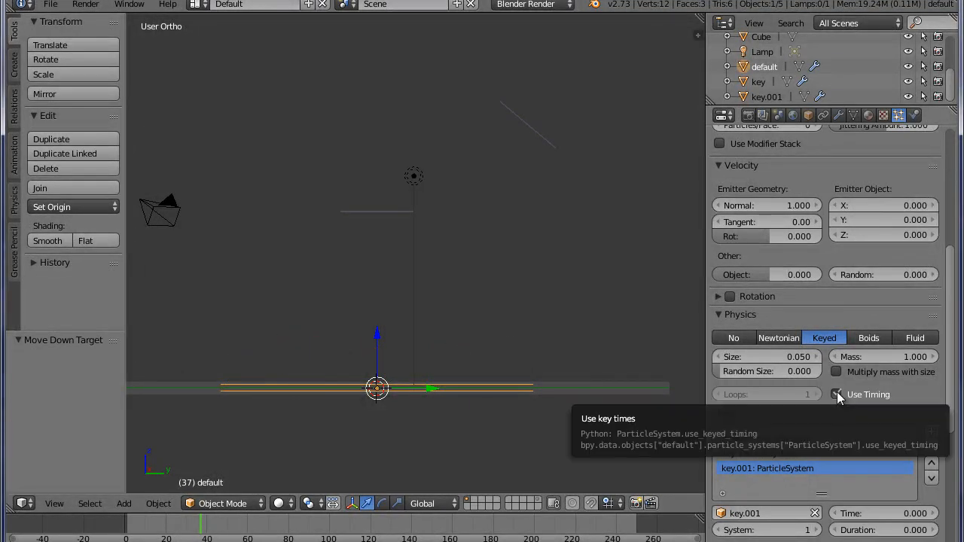
pyautogui.click(837, 392)
pyautogui.click(837, 393)
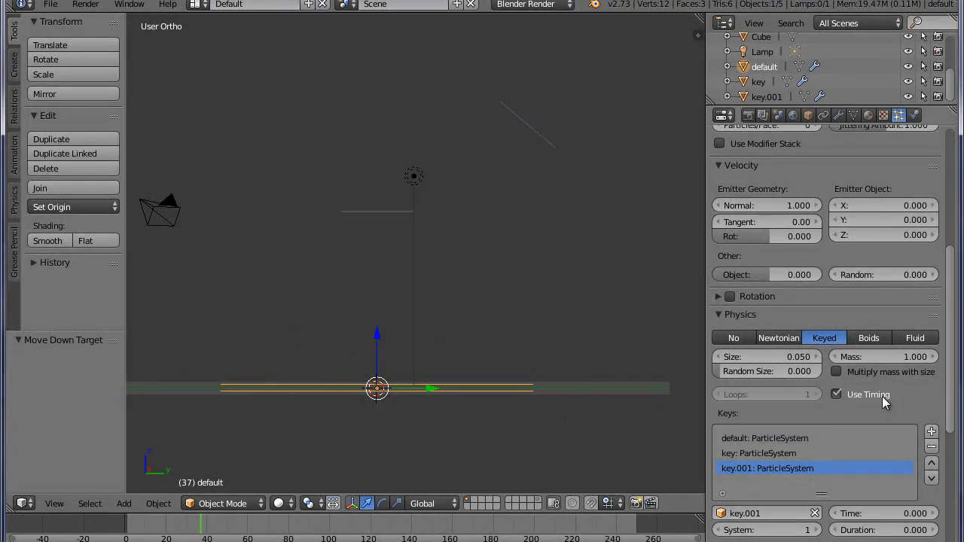
# Step: Select the default target in the keys list and examine its time and duration settings alongside the three planes
pyautogui.scroll(-2, 844, 425)
pyautogui.click(828, 380)
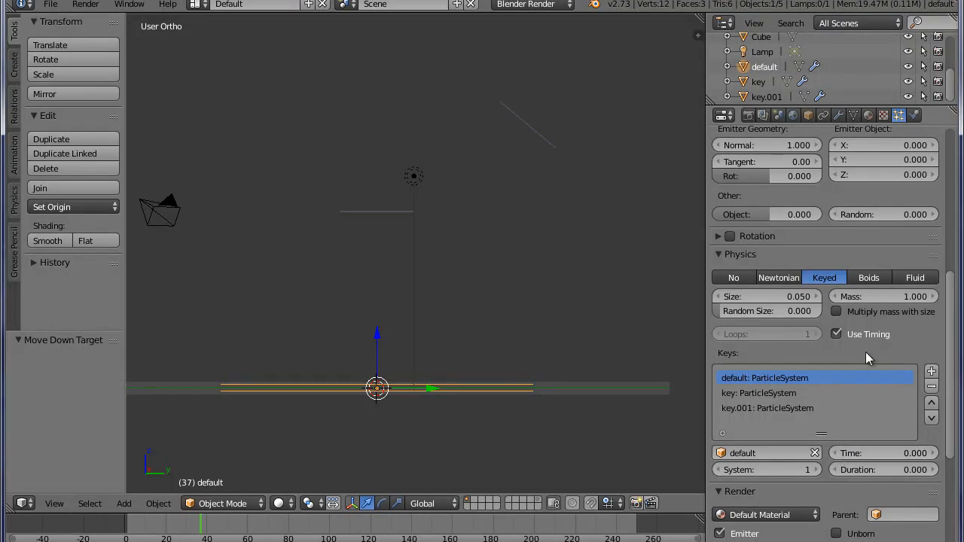
pyautogui.click(838, 332)
pyautogui.click(838, 331)
pyautogui.click(837, 333)
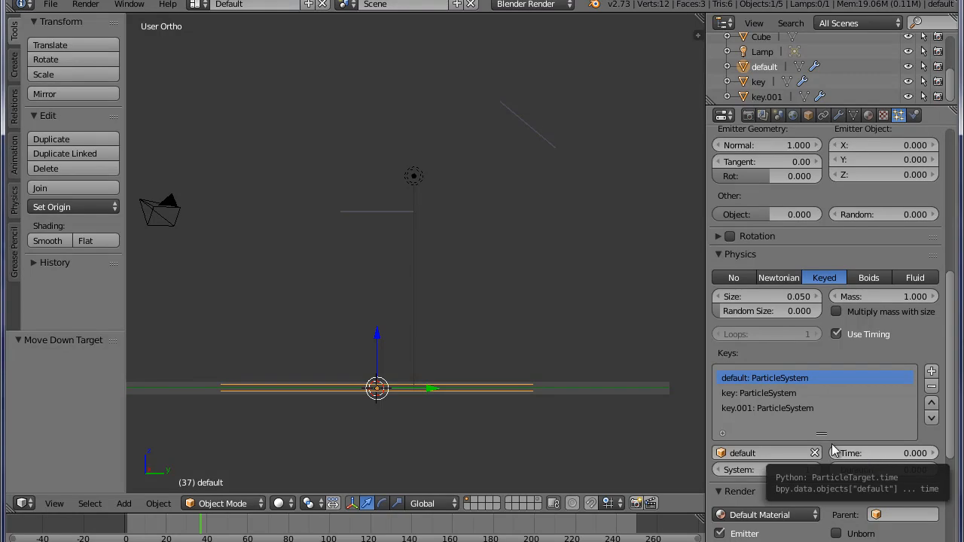
pyautogui.moveTo(466, 383)
pyautogui.mouseDown(button='middle')
pyautogui.moveTo(448, 391)
pyautogui.moveTo(470, 391)
pyautogui.moveTo(466, 384)
pyautogui.mouseUp(button='middle')
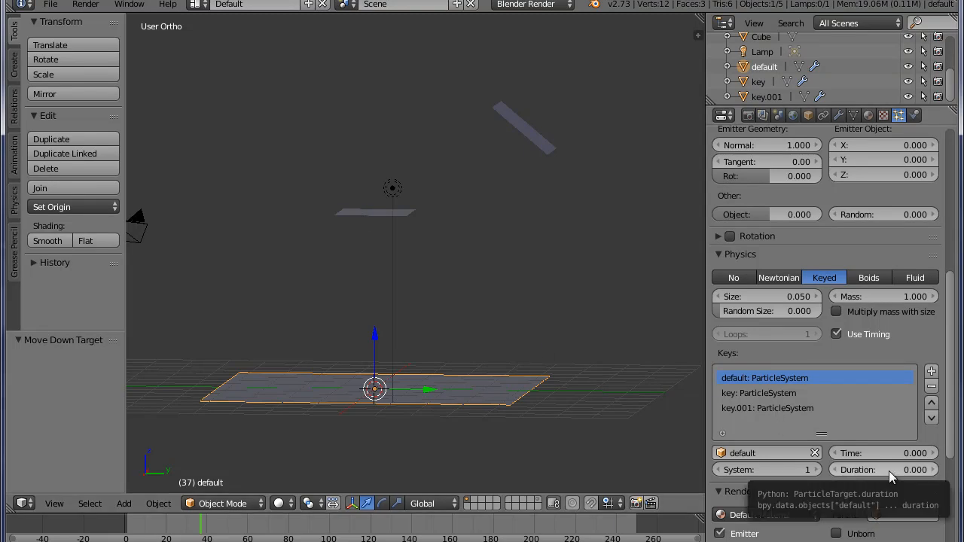
pyautogui.moveTo(525, 394); pyautogui.dragTo(503, 385, button='middle')
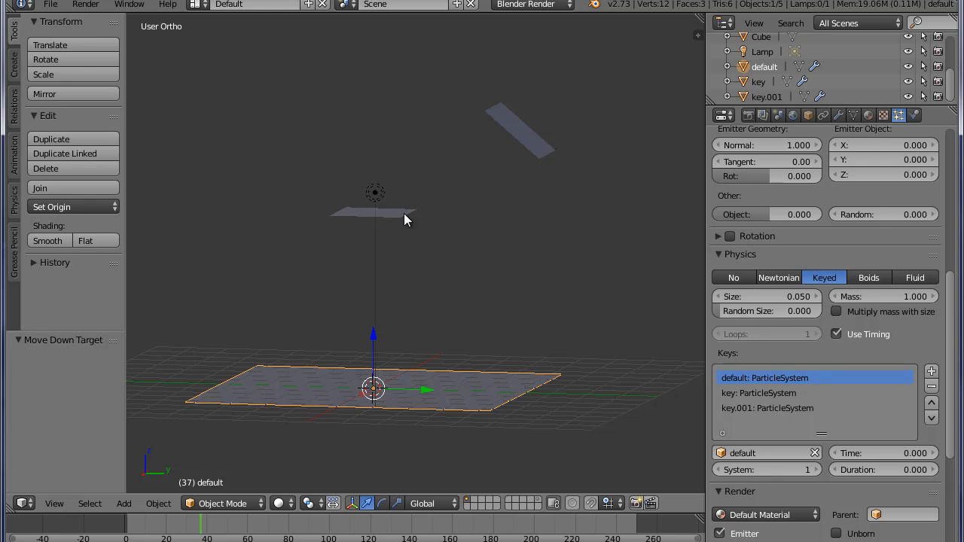
pyautogui.moveTo(406, 214)
pyautogui.mouseDown(button='middle')
pyautogui.moveTo(419, 215)
pyautogui.moveTo(406, 219)
pyautogui.mouseUp(button='middle')
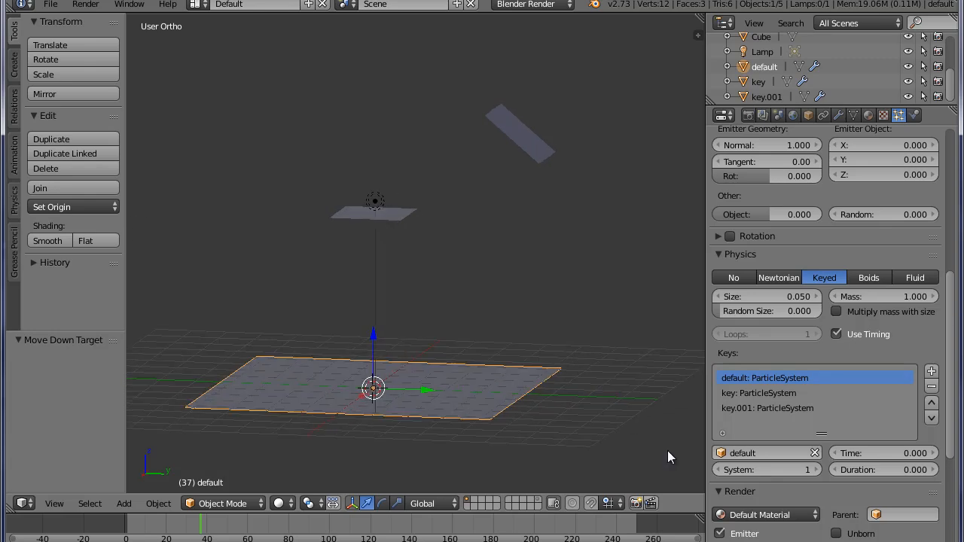
pyautogui.moveTo(465, 260); pyautogui.dragTo(401, 221, button='middle')
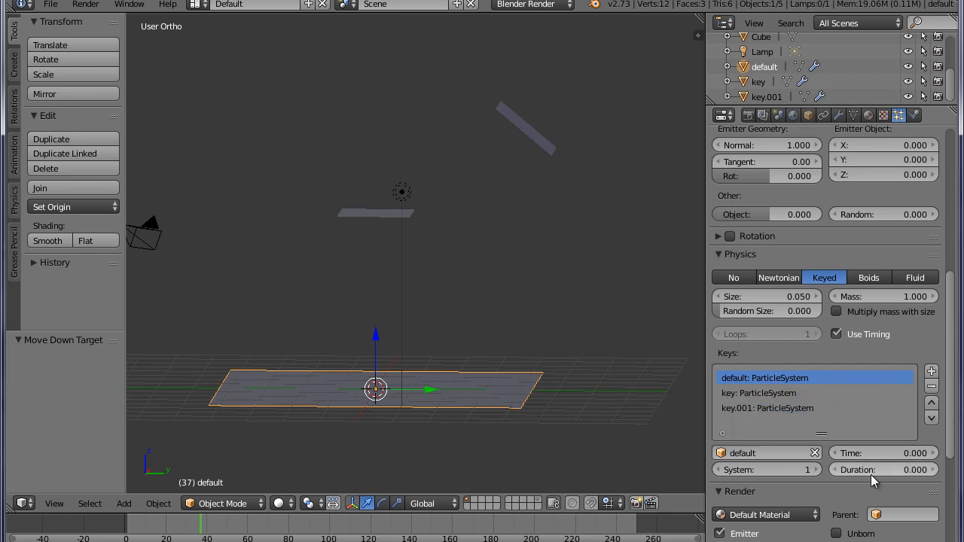
# Step: Set the time of the key target to 50 and check the particles between the default plane and the first key plane
pyautogui.click(814, 392)
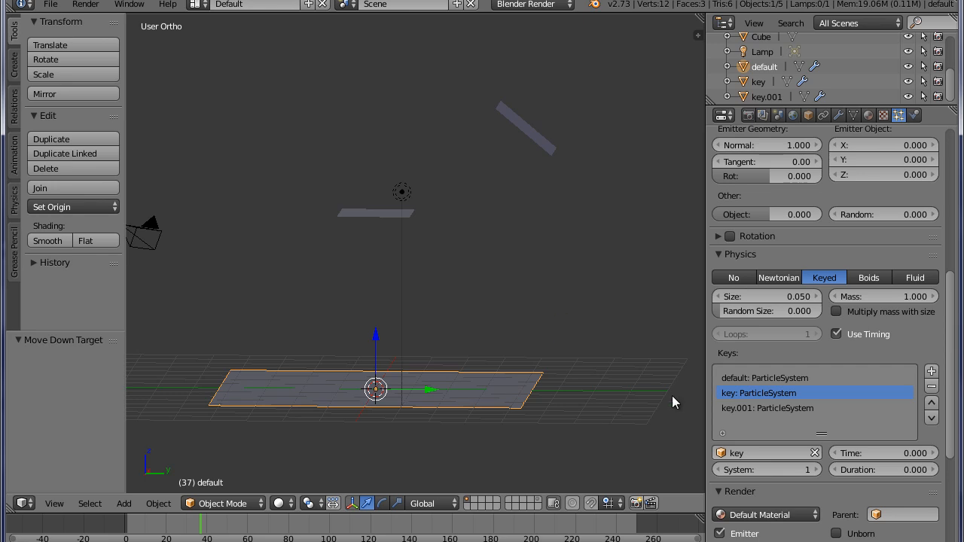
pyautogui.moveTo(538, 358); pyautogui.dragTo(528, 385, button='middle')
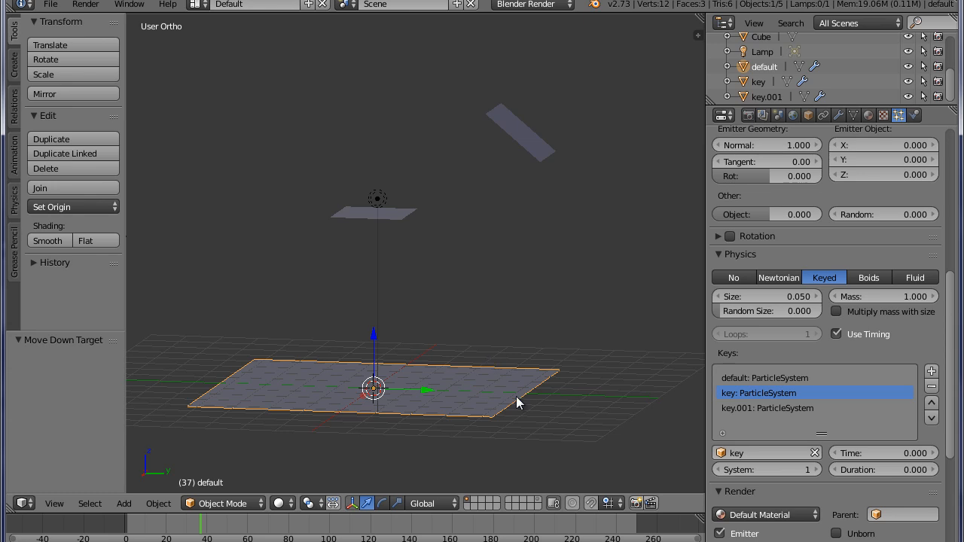
pyautogui.click(904, 454)
pyautogui.write('50')
pyautogui.press('Return')
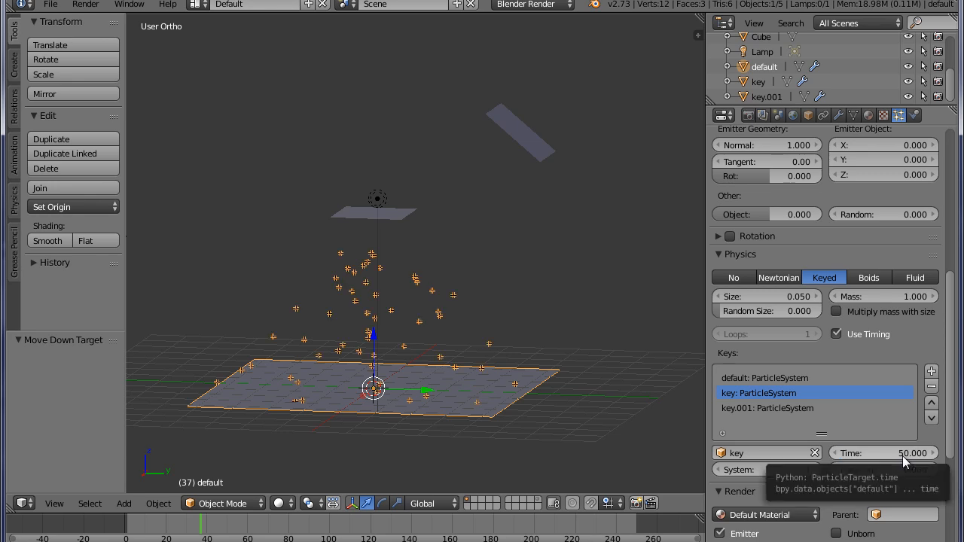
pyautogui.moveTo(557, 370)
pyautogui.mouseDown(button='middle')
pyautogui.moveTo(533, 384)
pyautogui.moveTo(553, 364)
pyautogui.mouseUp(button='middle')
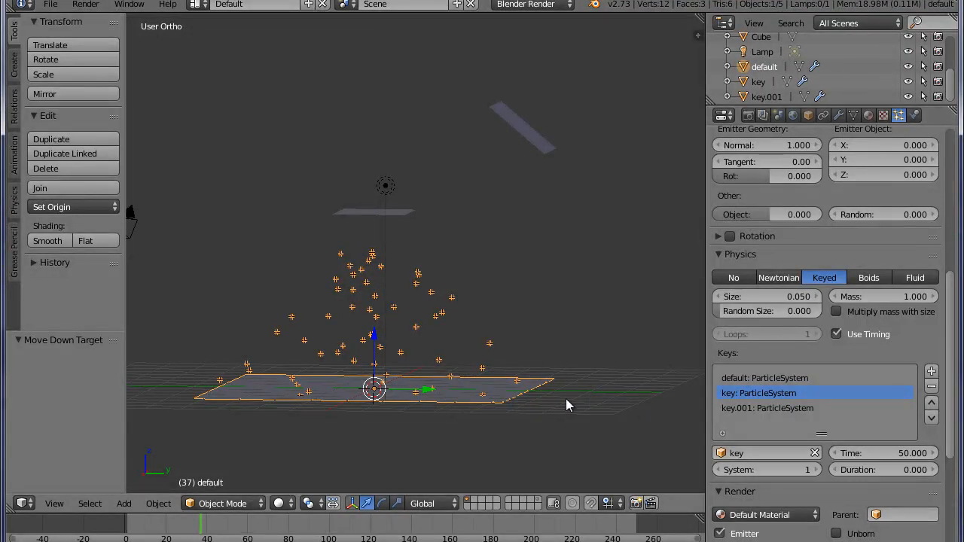
pyautogui.moveTo(527, 397); pyautogui.dragTo(463, 409, button='middle')
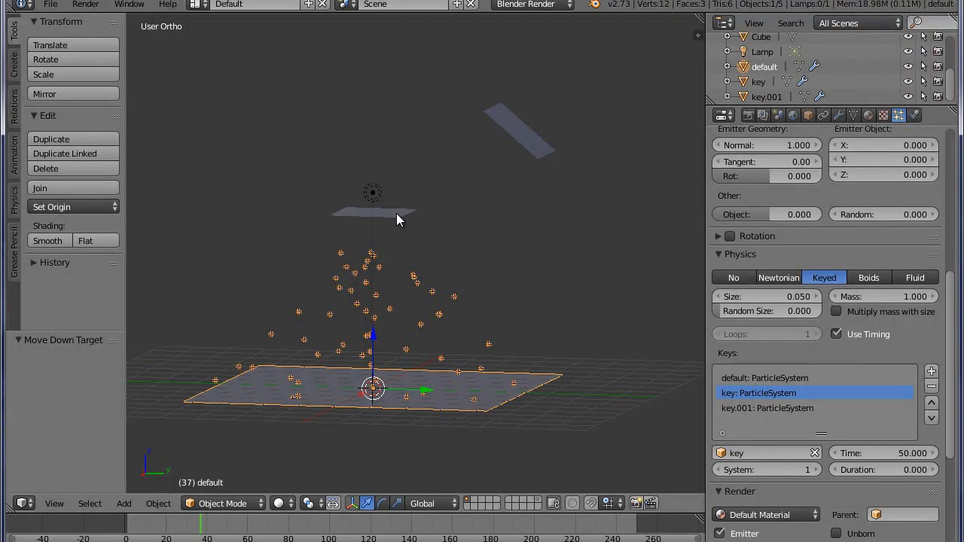
# Step: Set the time of the key.001 target to 70
pyautogui.click(841, 408)
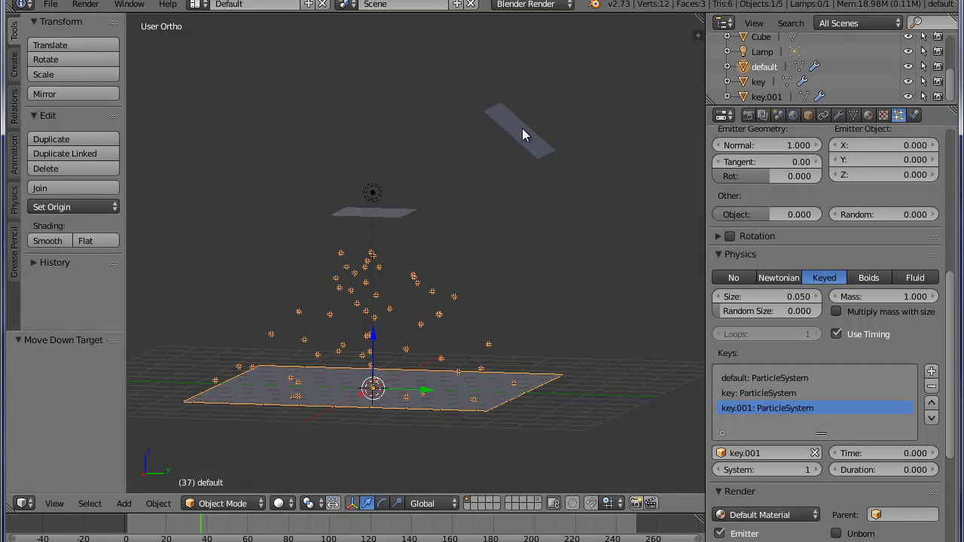
pyautogui.click(897, 454)
pyautogui.write('7')
pyautogui.press('Return')
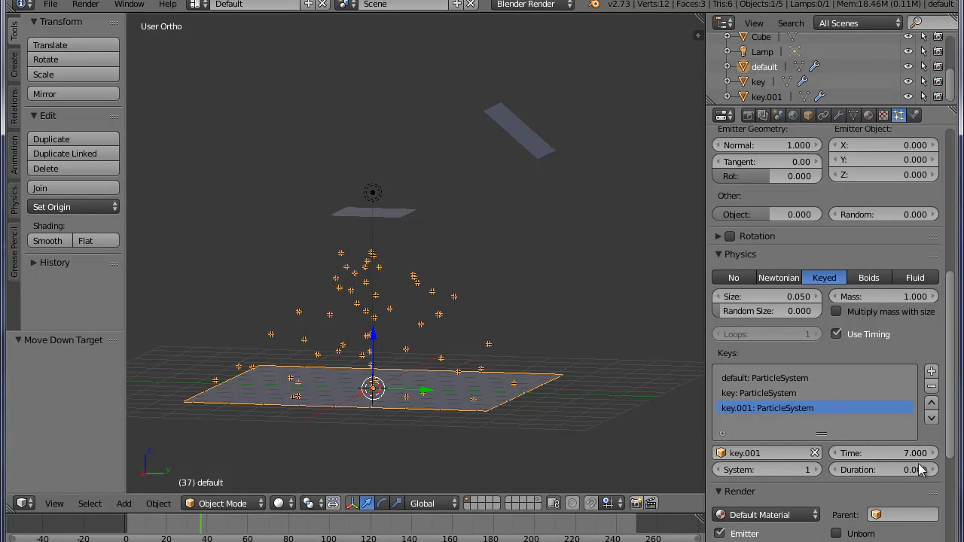
pyautogui.click(877, 455)
pyautogui.write('70')
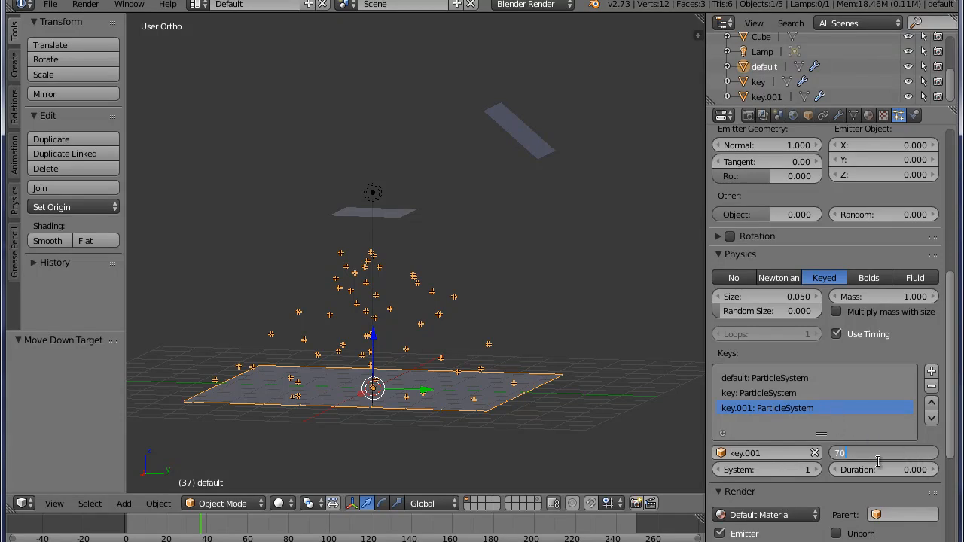
pyautogui.press('Return')
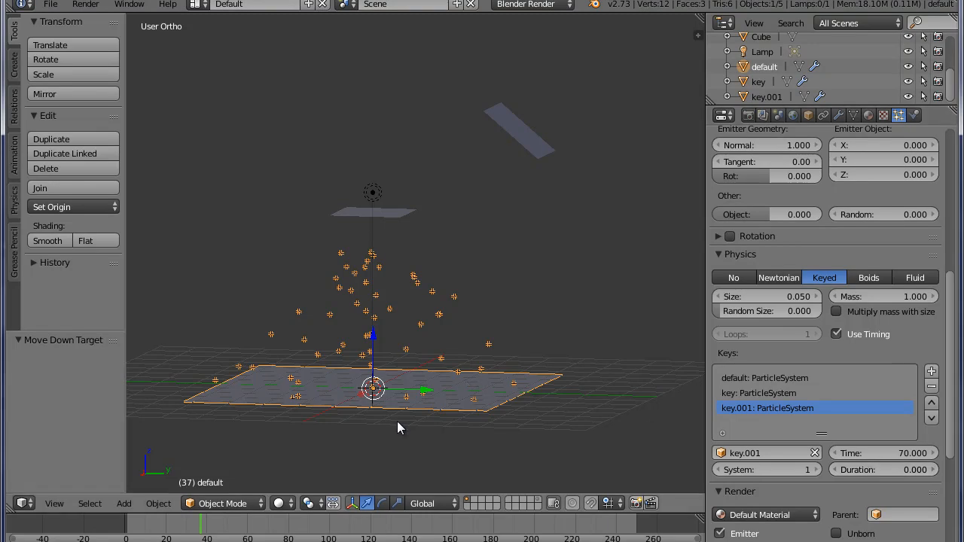
# Step: Play the animation in stages, pausing to examine the particles around the first key plane and the tilted key.001 plane
pyautogui.hotkey('alt', 'a')
pyautogui.moveTo(384, 429); pyautogui.dragTo(510, 344, button='middle')
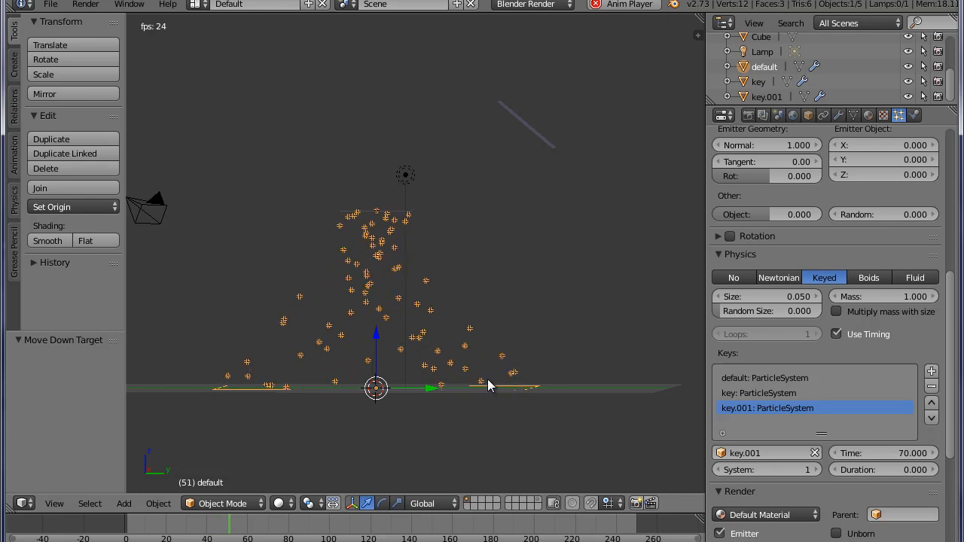
pyautogui.hotkey('alt', 'a')
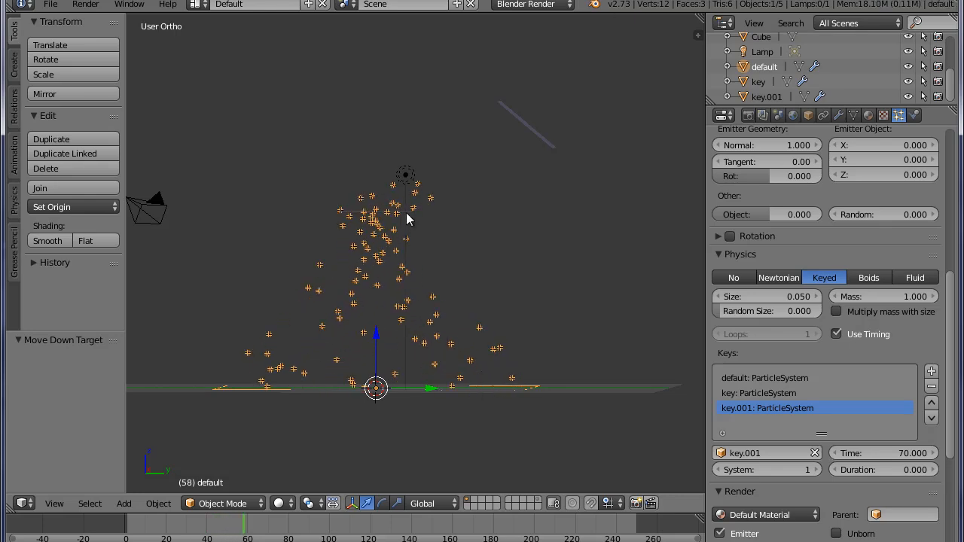
pyautogui.moveTo(406, 218)
pyautogui.mouseDown(button='middle')
pyautogui.moveTo(391, 217)
pyautogui.moveTo(407, 217)
pyautogui.mouseUp(button='middle')
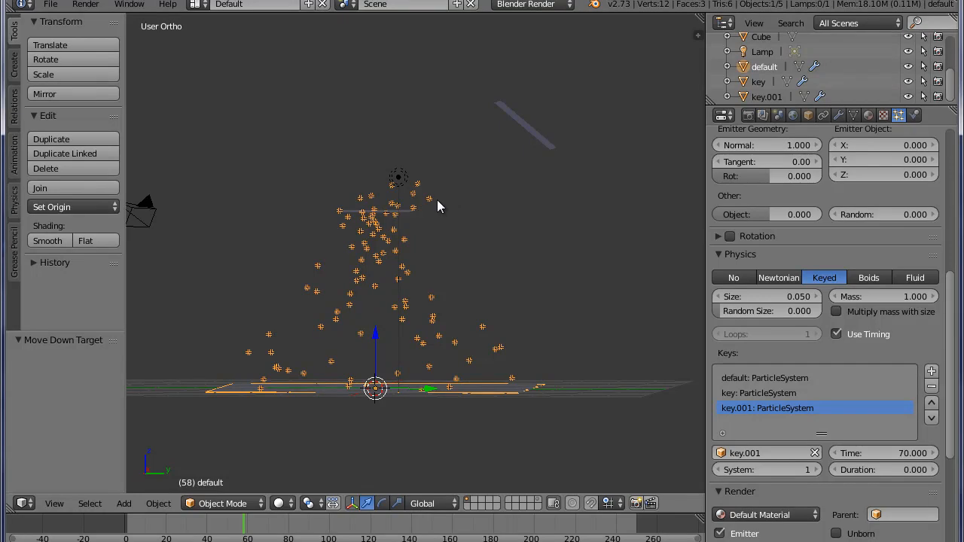
pyautogui.hotkey('alt', 'a')
pyautogui.hotkey('alt', 'a')
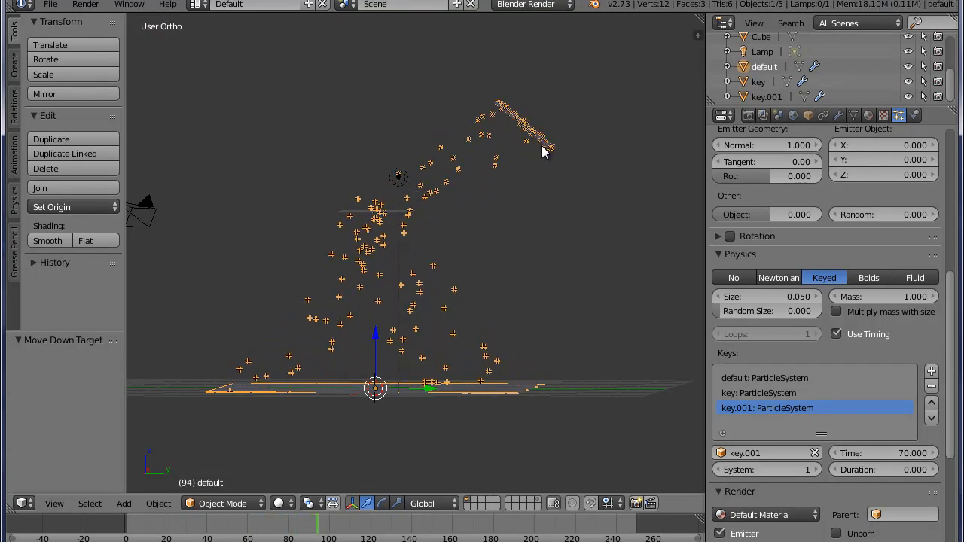
pyautogui.moveTo(447, 202); pyautogui.dragTo(457, 202, button='middle')
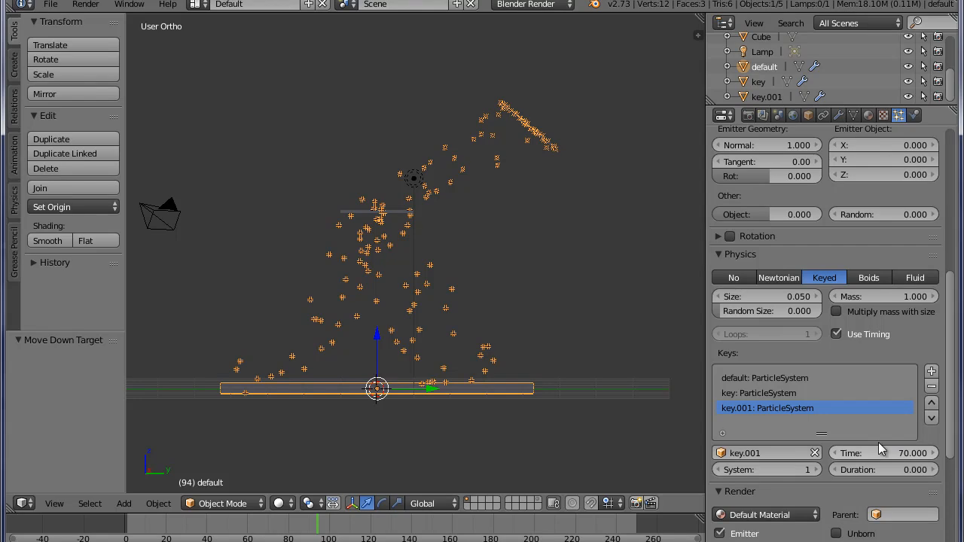
# Step: Set the time of the key.001 target to 200
pyautogui.click(904, 454)
pyautogui.write('200')
pyautogui.press('Return')
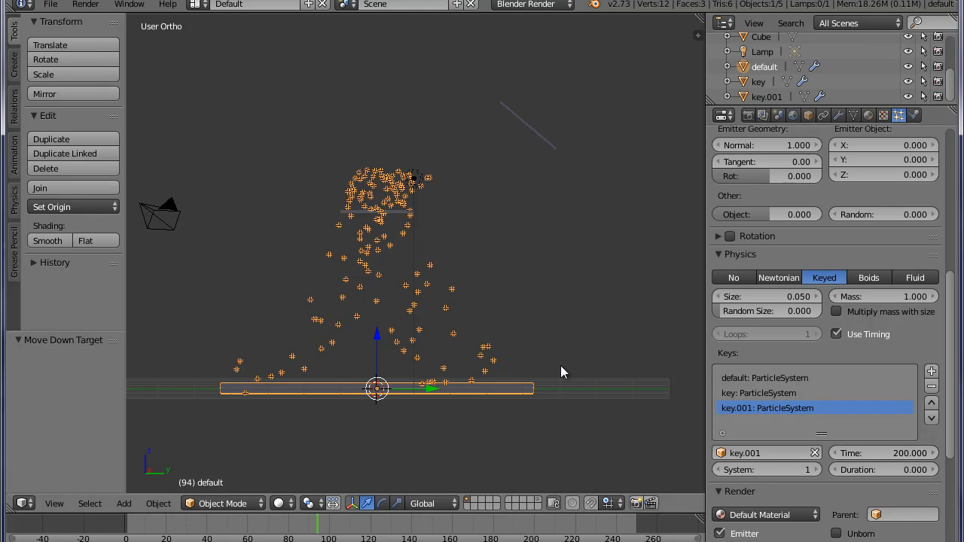
# Step: Replay the animation from the start frame, pausing to examine how the particles travel from the first key plane to the tilted plane
pyautogui.hotkey('shift', 'Left')
pyautogui.hotkey('alt', 'a')
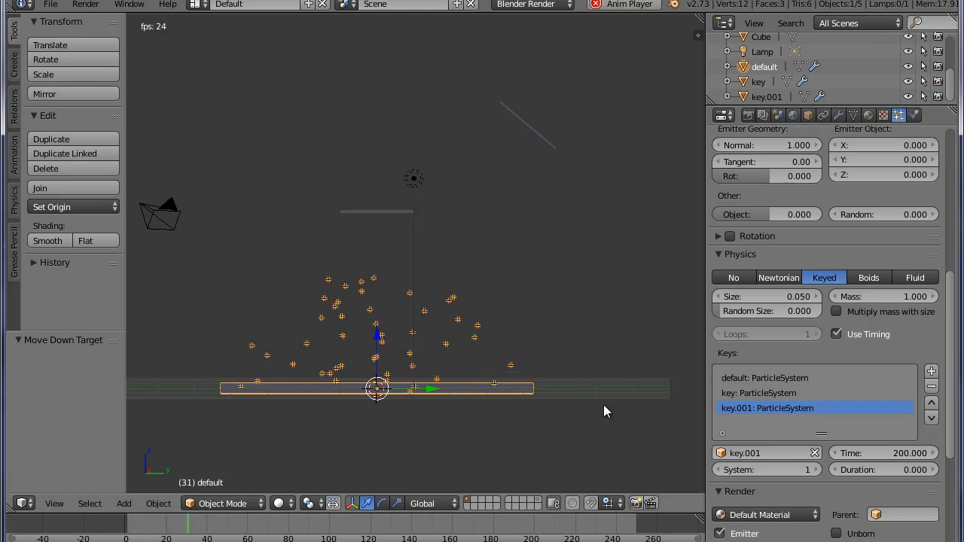
pyautogui.hotkey('alt', 'a')
pyautogui.moveTo(403, 232); pyautogui.dragTo(398, 226, button='middle')
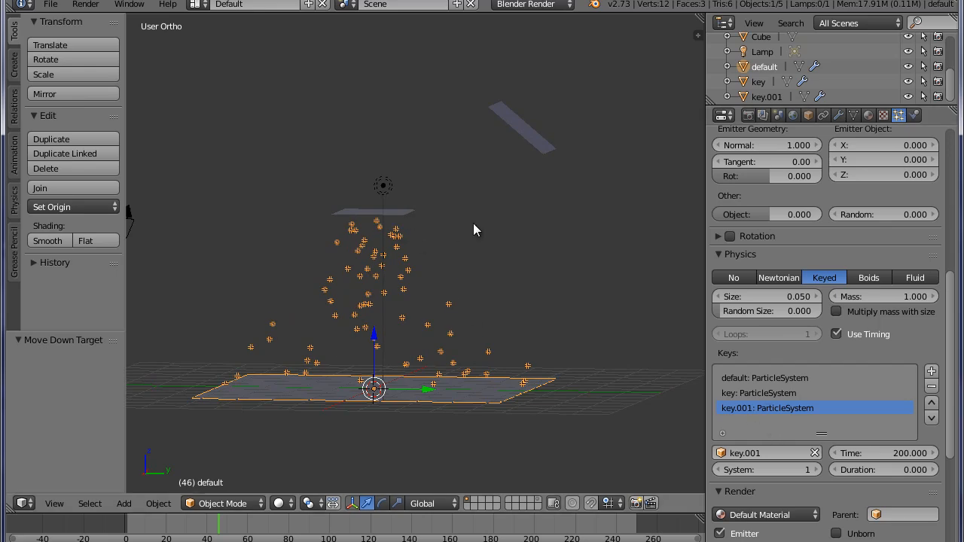
pyautogui.hotkey('alt', 'a')
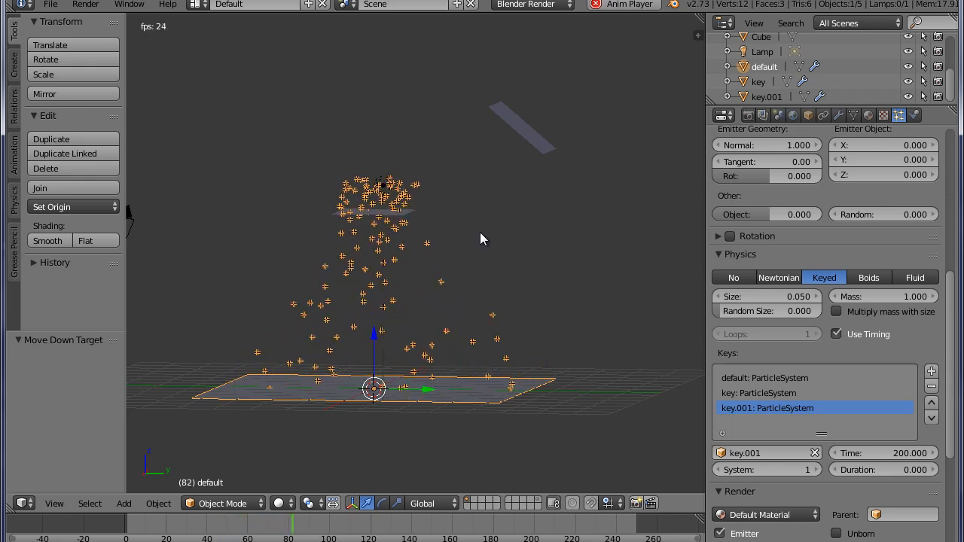
pyautogui.moveTo(480, 232); pyautogui.dragTo(507, 226, button='middle')
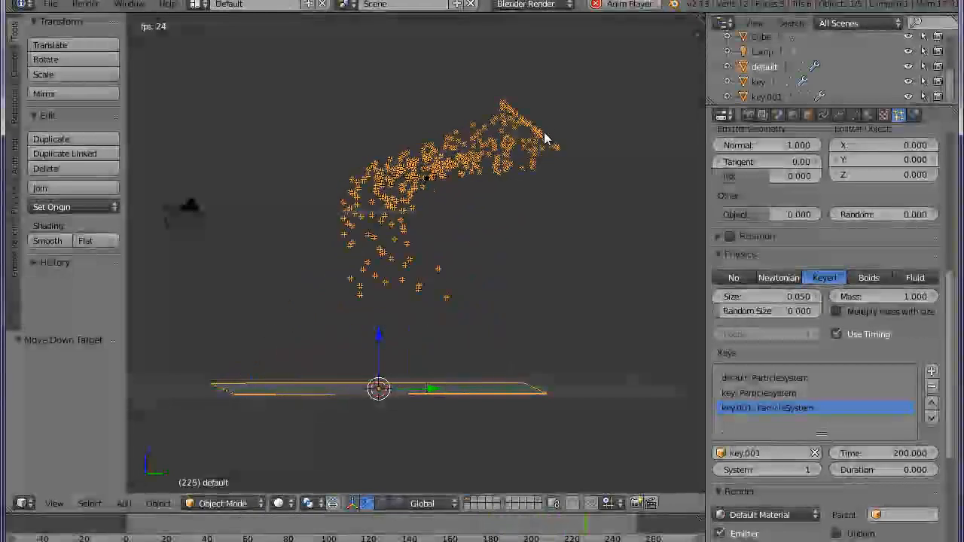
pyautogui.hotkey('alt', 'a')
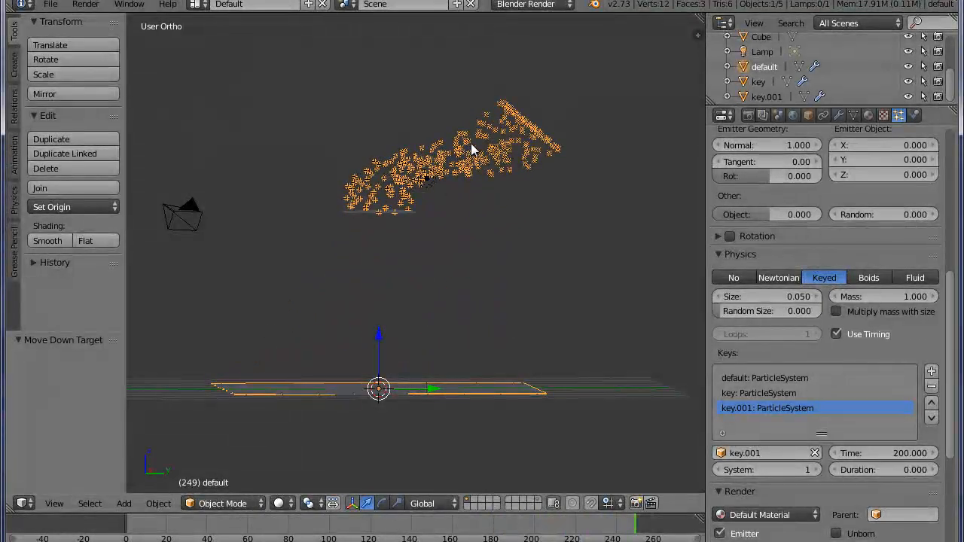
pyautogui.moveTo(523, 189); pyautogui.dragTo(494, 186, button='middle')
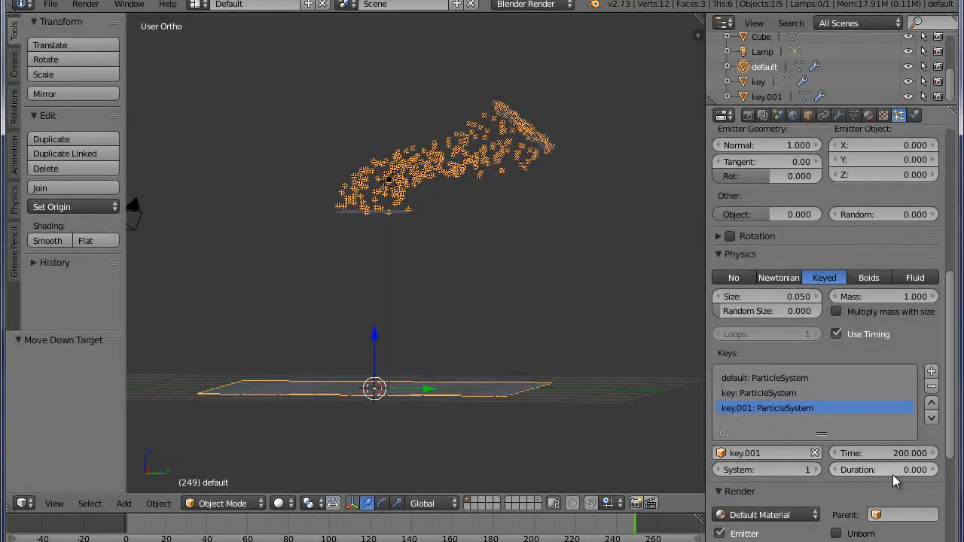
pyautogui.moveTo(534, 284); pyautogui.dragTo(382, 227, button='middle')
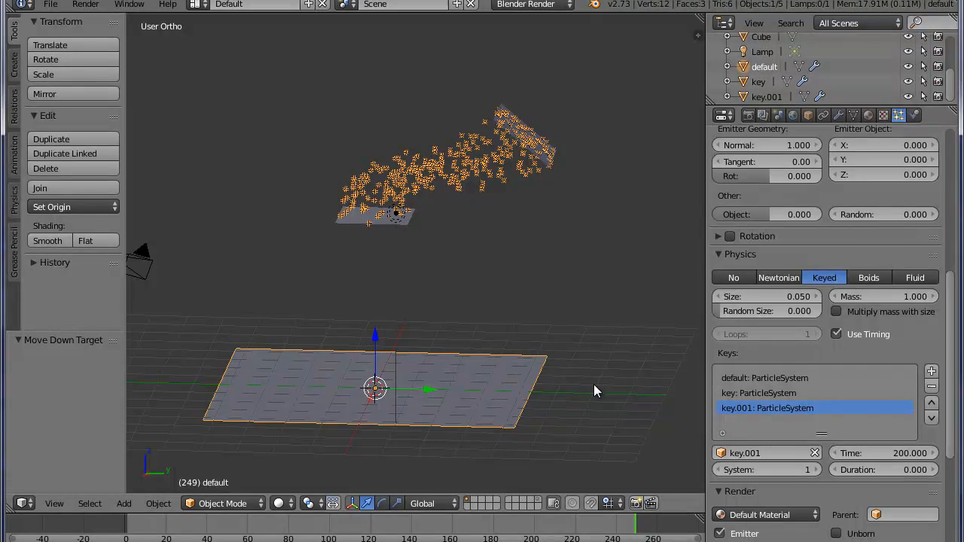
# Step: Return to the start frame, set the key target's duration to 50 and play the animation
pyautogui.hotkey('shift', 'Left')
pyautogui.moveTo(592, 390); pyautogui.dragTo(555, 379, button='middle')
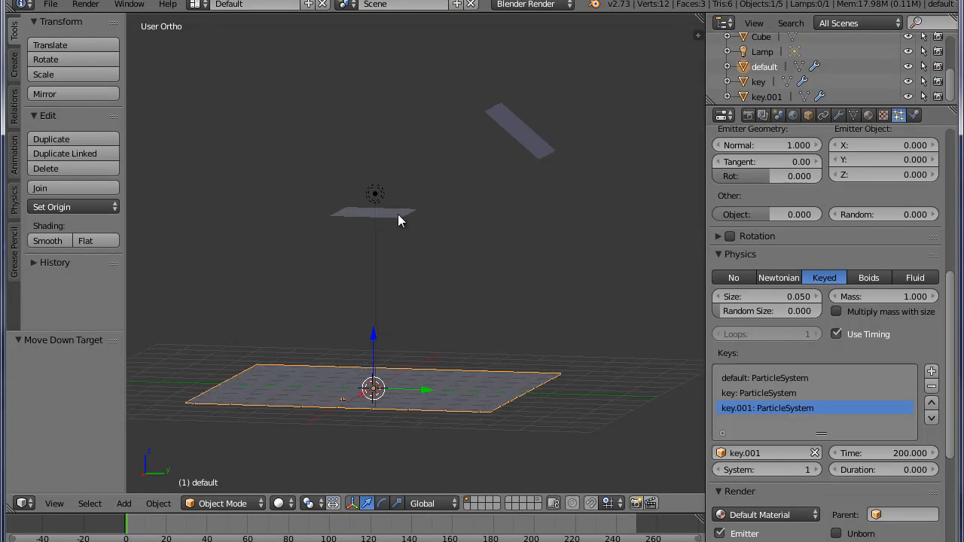
pyautogui.scroll(2, 398, 214)
pyautogui.moveTo(396, 215); pyautogui.dragTo(380, 202, button='middle')
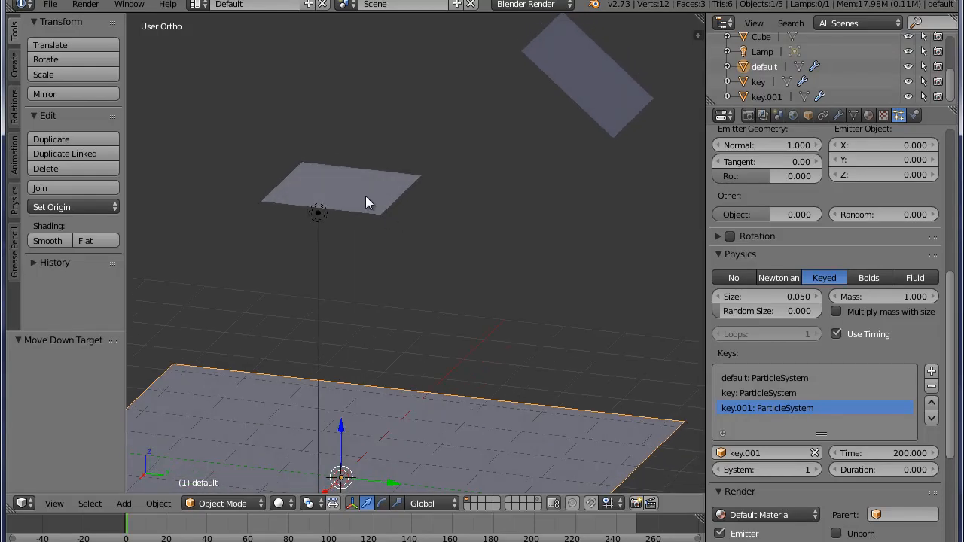
pyautogui.click(812, 393)
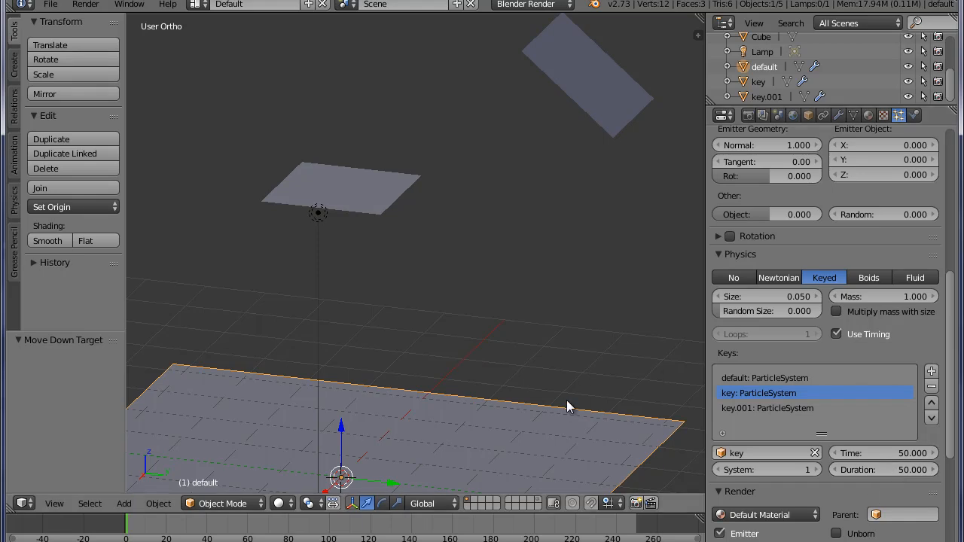
pyautogui.moveTo(566, 400); pyautogui.dragTo(544, 362, button='middle')
pyautogui.hotkey('alt', 'a')
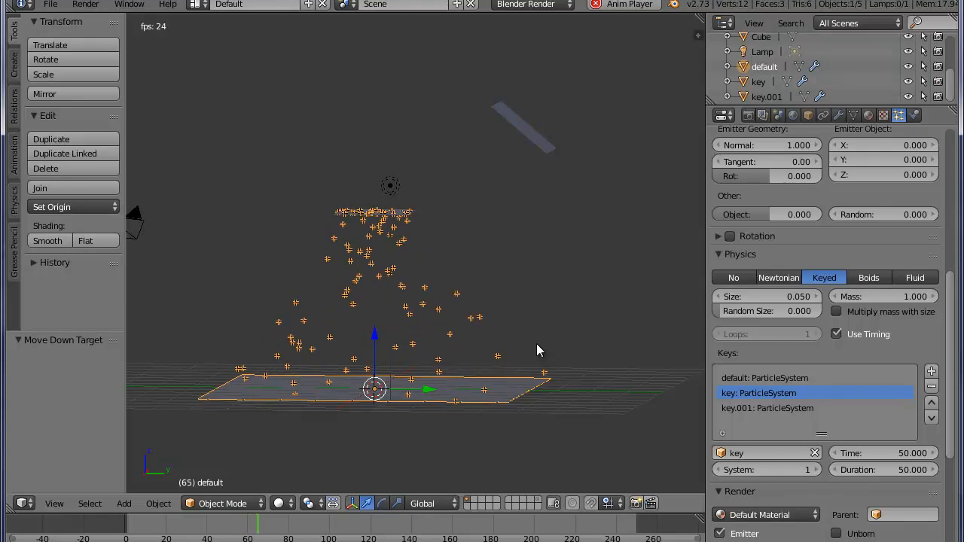
# Step: Pause and resume the animation in stages, examining from several angles how the particles gather at the first key plane
pyautogui.hotkey('alt', 'a')
pyautogui.moveTo(458, 264); pyautogui.dragTo(437, 293, button='middle')
pyautogui.scroll(3, 437, 293)
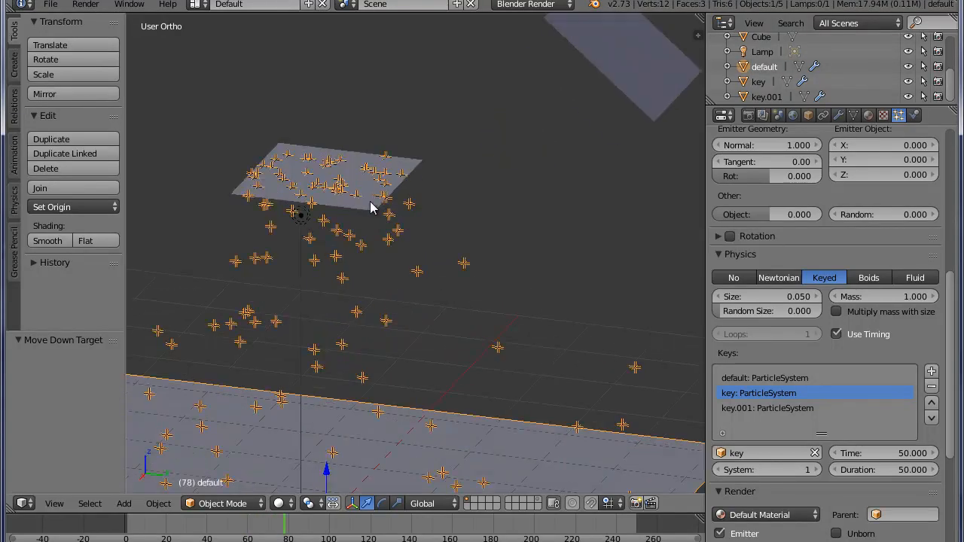
pyautogui.scroll(-3, 447, 256)
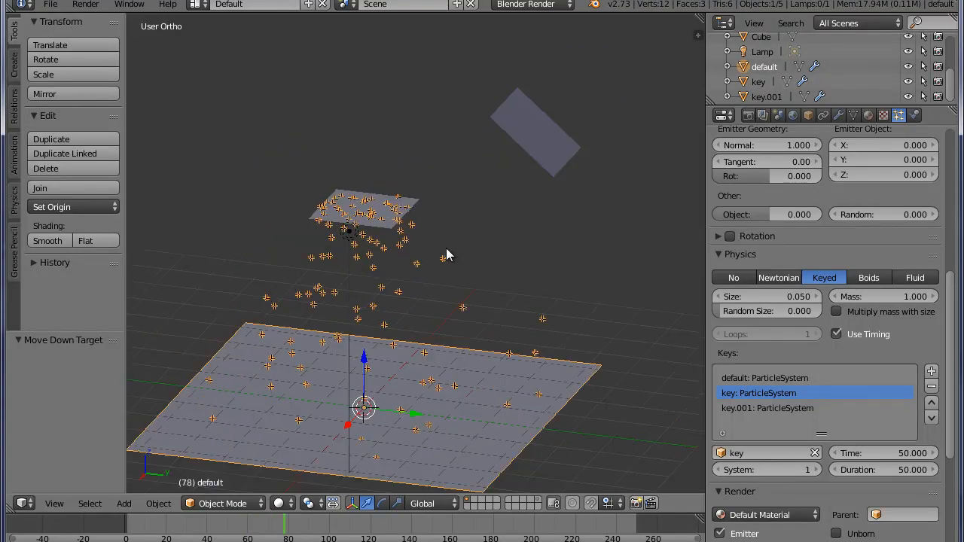
pyautogui.hotkey('alt', 'a')
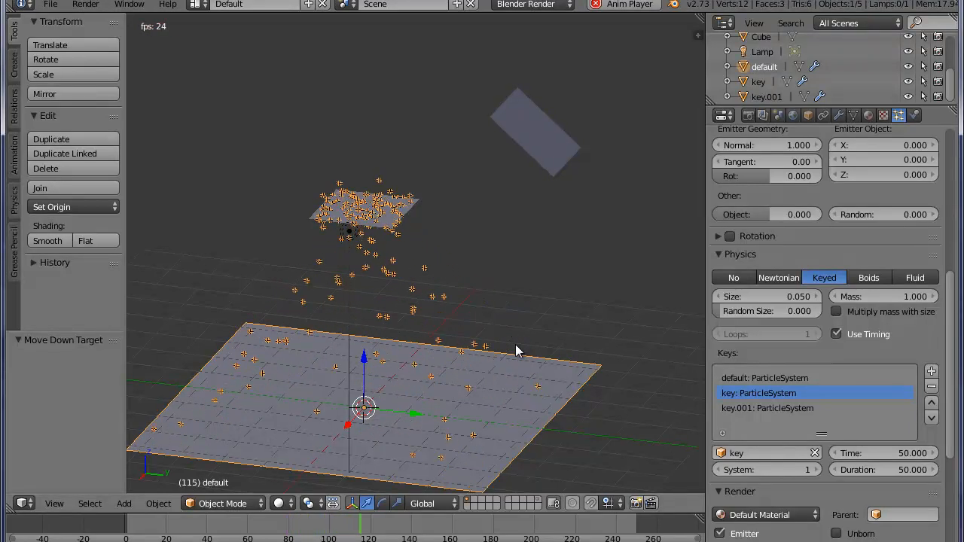
pyautogui.hotkey('alt', 'a')
pyautogui.moveTo(394, 228)
pyautogui.mouseDown(button='middle')
pyautogui.moveTo(409, 228)
pyautogui.moveTo(393, 218)
pyautogui.mouseUp(button='middle')
pyautogui.hotkey('alt', 'a')
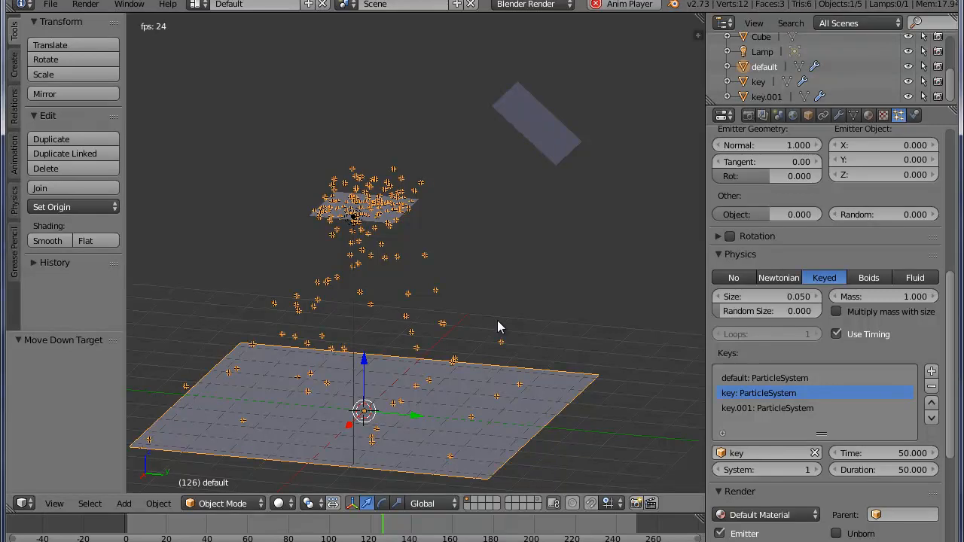
# Step: Continue the playback, pausing to examine how the particles travel from the first key plane to the tilted plane
pyautogui.moveTo(510, 324); pyautogui.dragTo(420, 226, button='middle')
pyautogui.hotkey('alt', 'a')
pyautogui.moveTo(523, 165); pyautogui.dragTo(557, 171, button='middle')
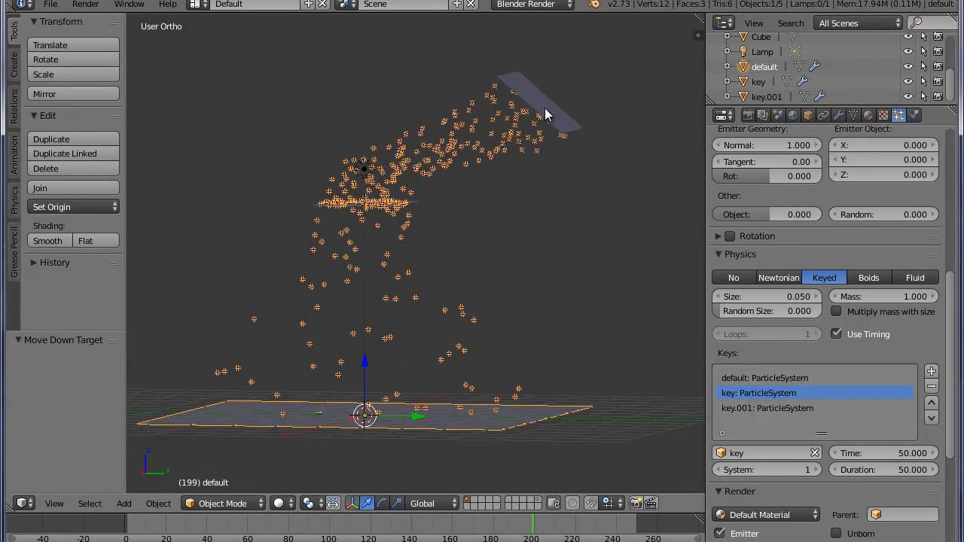
pyautogui.hotkey('alt', 'a')
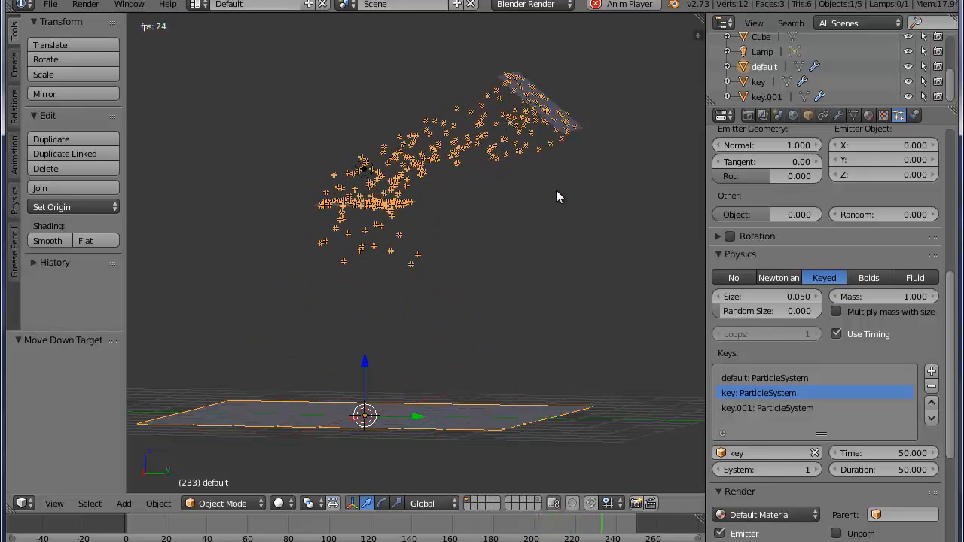
pyautogui.moveTo(521, 283); pyautogui.dragTo(545, 281, button='middle')
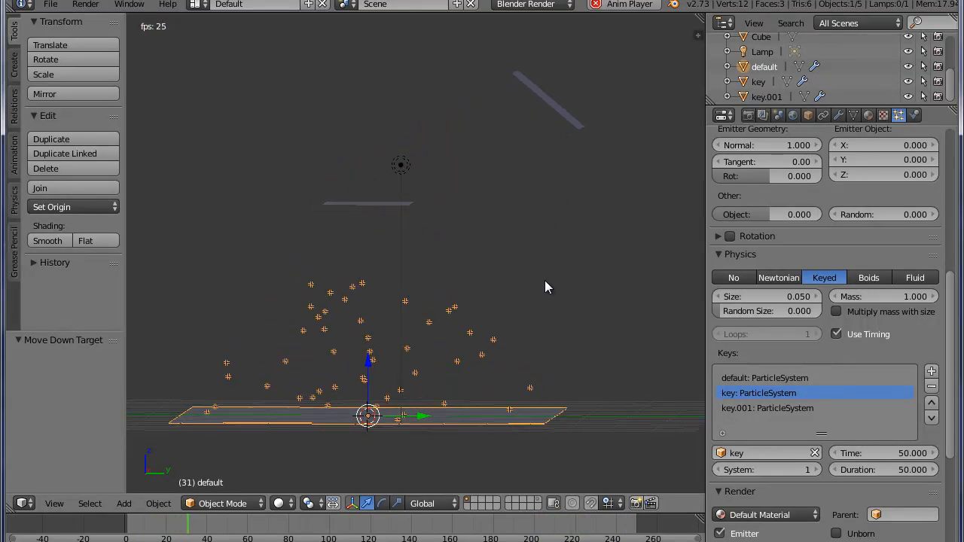
pyautogui.hotkey('alt', 'a')
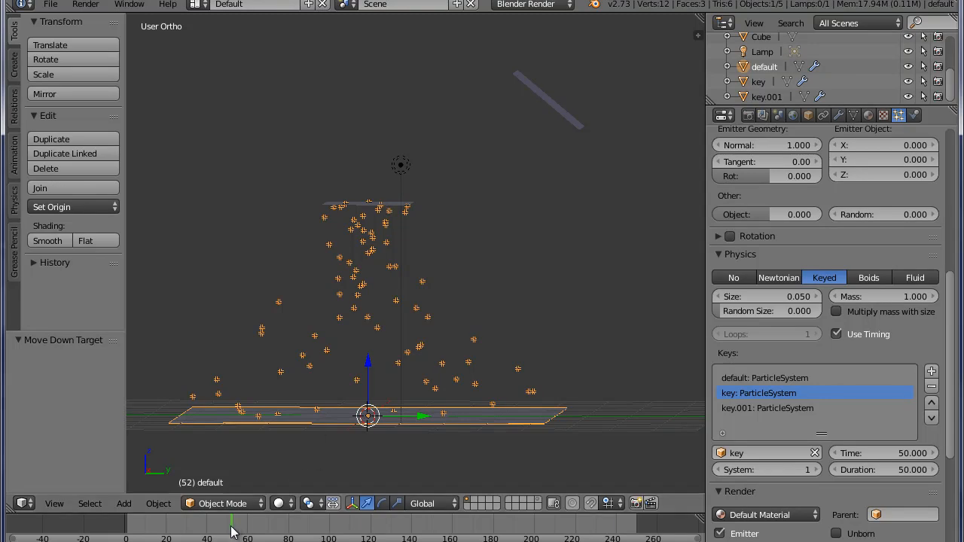
# Step: Scrub the timeline through to frame 249 to examine when the particles wait at and leave the first key plane
pyautogui.moveTo(233, 531); pyautogui.dragTo(258, 531)
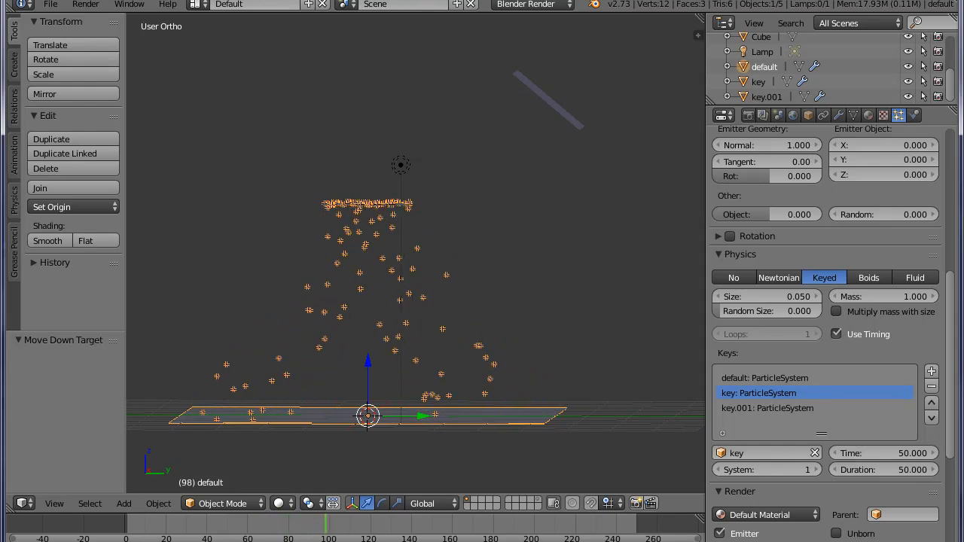
pyautogui.moveTo(342, 528); pyautogui.dragTo(635, 537)
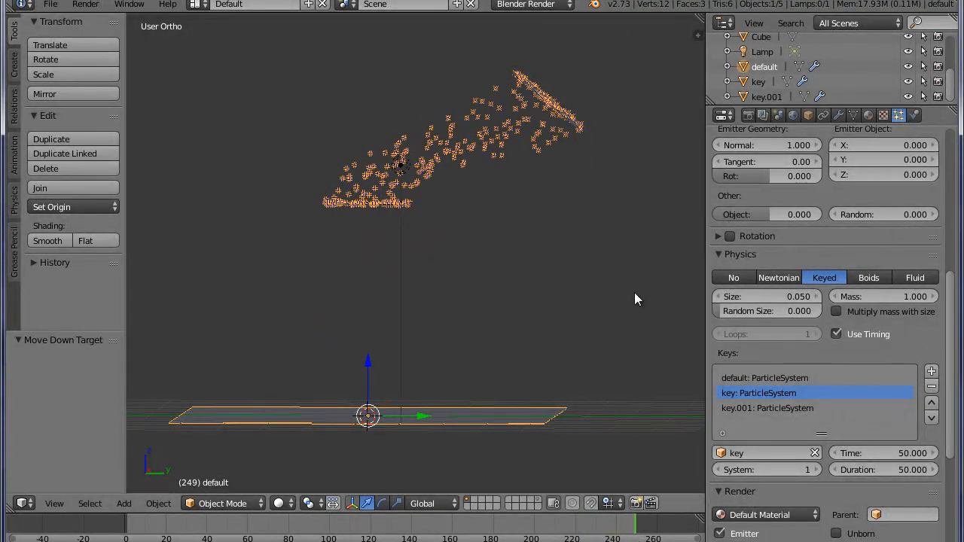
pyautogui.moveTo(650, 310)
pyautogui.mouseDown(button='middle')
pyautogui.moveTo(640, 323)
pyautogui.moveTo(646, 319)
pyautogui.mouseUp(button='middle')
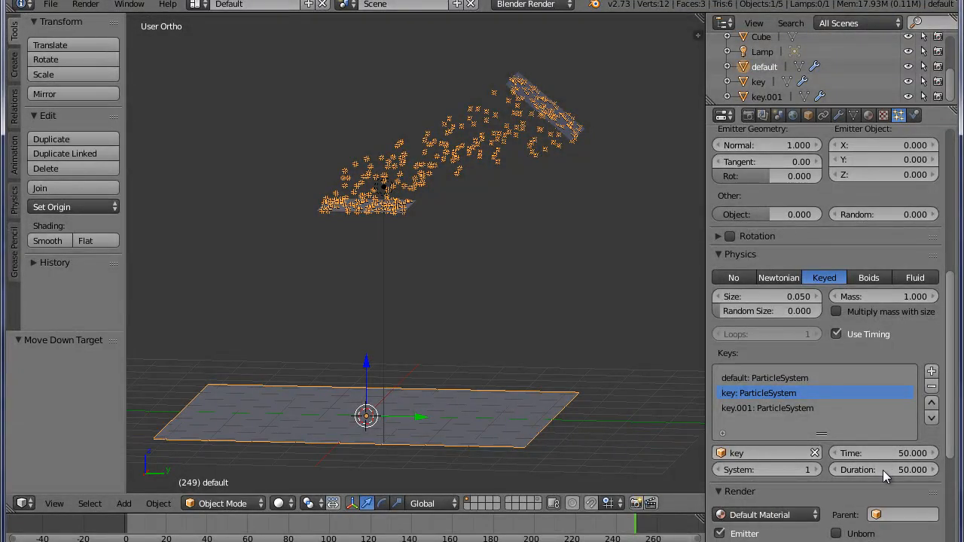
# Step: Return to the start frame and duplicate the tilted key.001 plane, placing the copy about 4.19 units along Y and 2.08 along Z
pyautogui.scroll(-5, 882, 466)
pyautogui.hotkey('shift', 'Left')
pyautogui.moveTo(574, 309); pyautogui.dragTo(533, 339, button='middle')
pyautogui.moveTo(475, 382); pyautogui.dragTo(502, 366, button='middle')
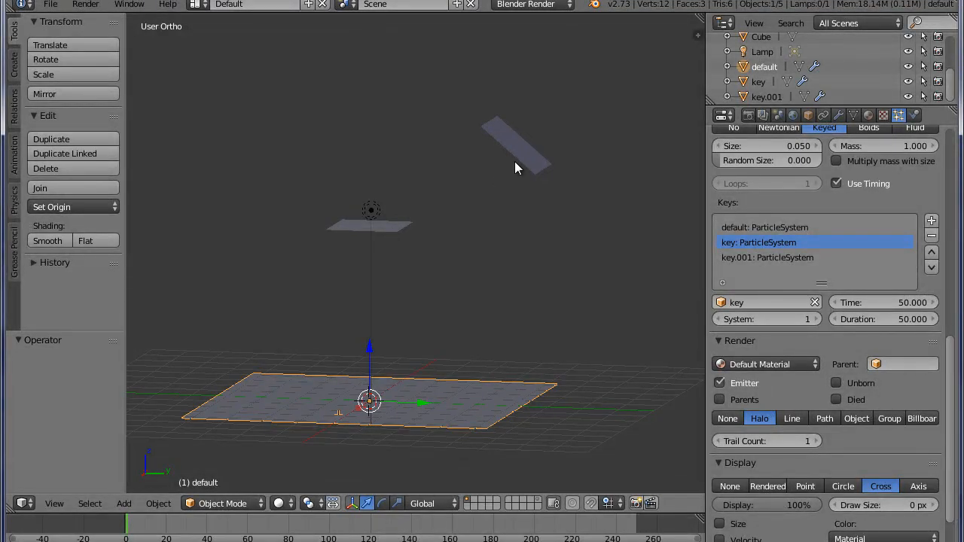
pyautogui.moveTo(536, 291); pyautogui.dragTo(532, 311, button='middle')
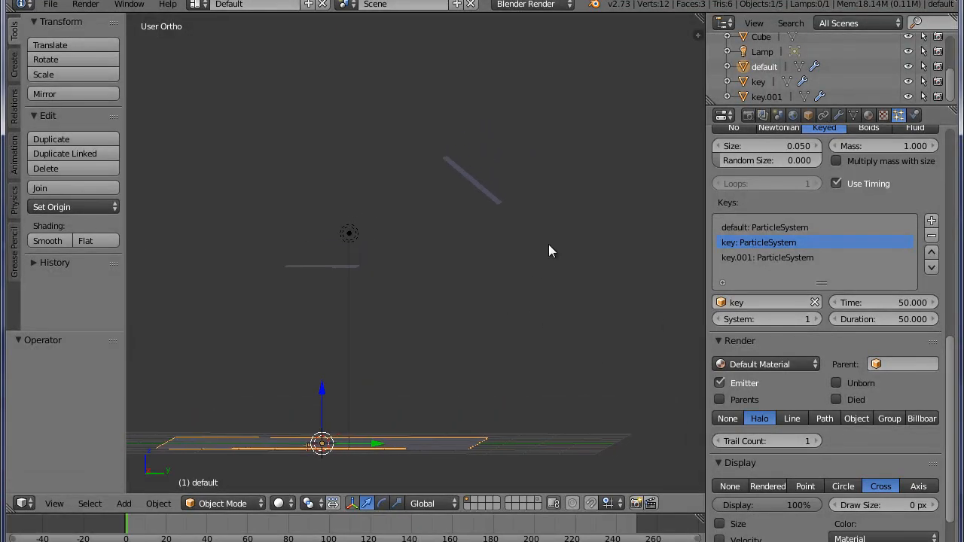
pyautogui.rightClick(478, 188)
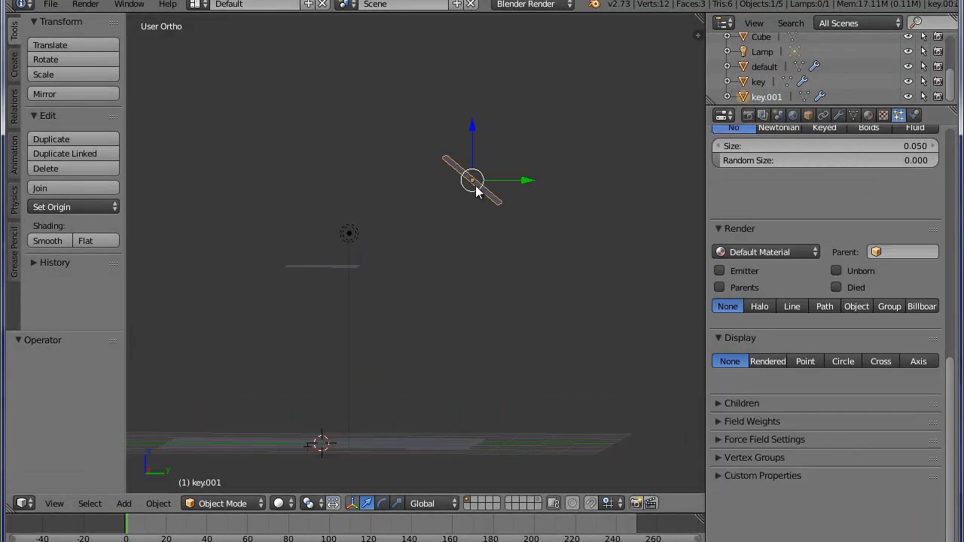
pyautogui.keyDown('shift'); pyautogui.moveTo(486, 240); pyautogui.dragTo(503, 271, button='middle'); pyautogui.keyUp('shift')
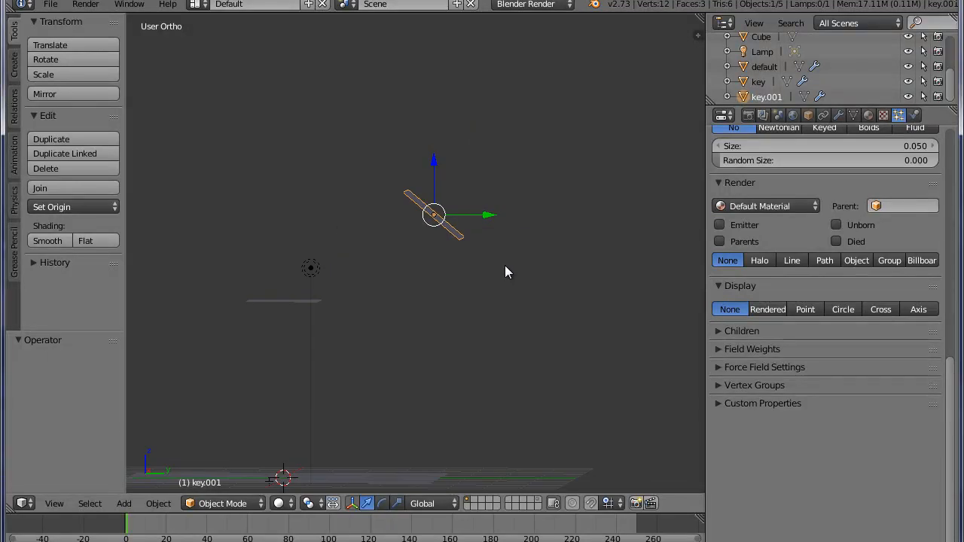
pyautogui.press('KP_3')
pyautogui.hotkey('shift', 'd')
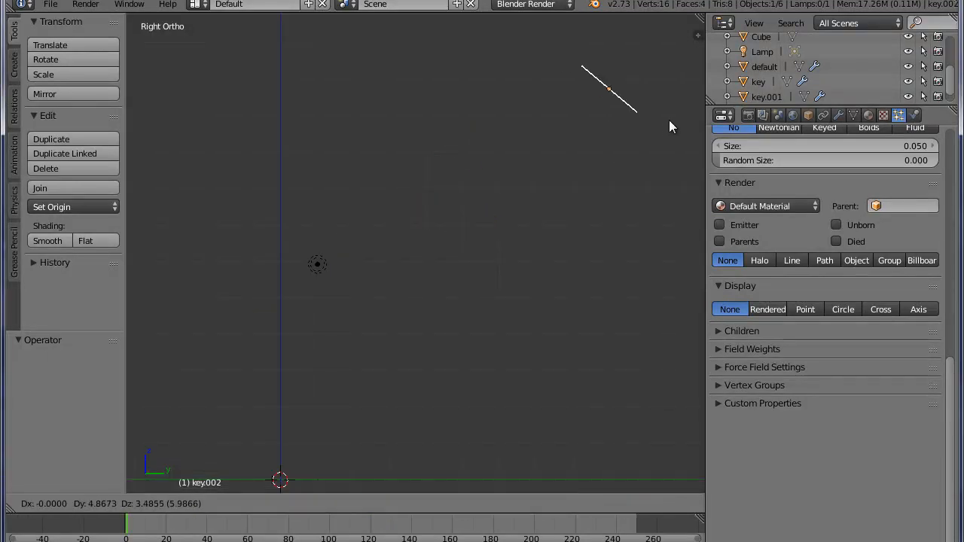
pyautogui.click(646, 179)
# Step: Rotate the duplicated plane about 40° in the right side view and about -61.6° around the global Z axis
pyautogui.press('r')
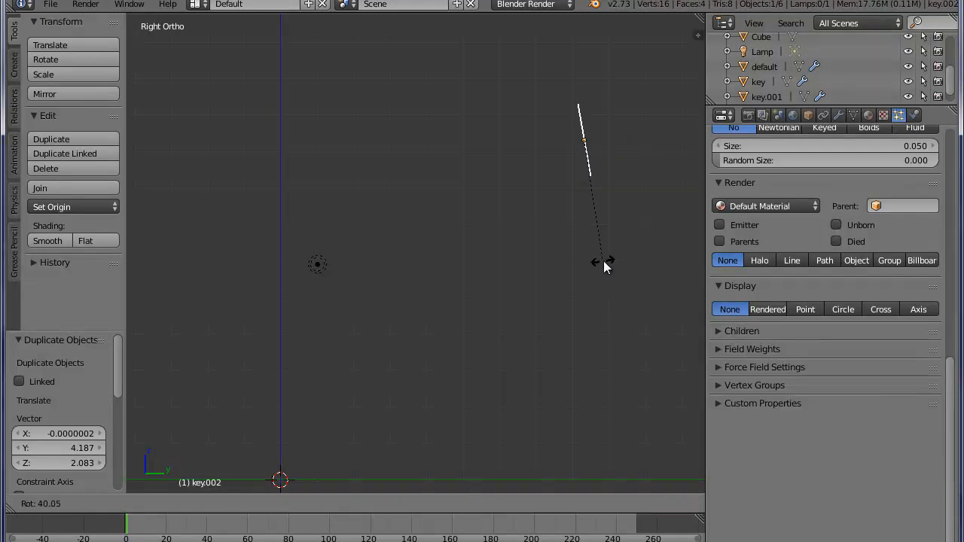
pyautogui.click(603, 261)
pyautogui.moveTo(652, 245); pyautogui.dragTo(553, 297, button='middle')
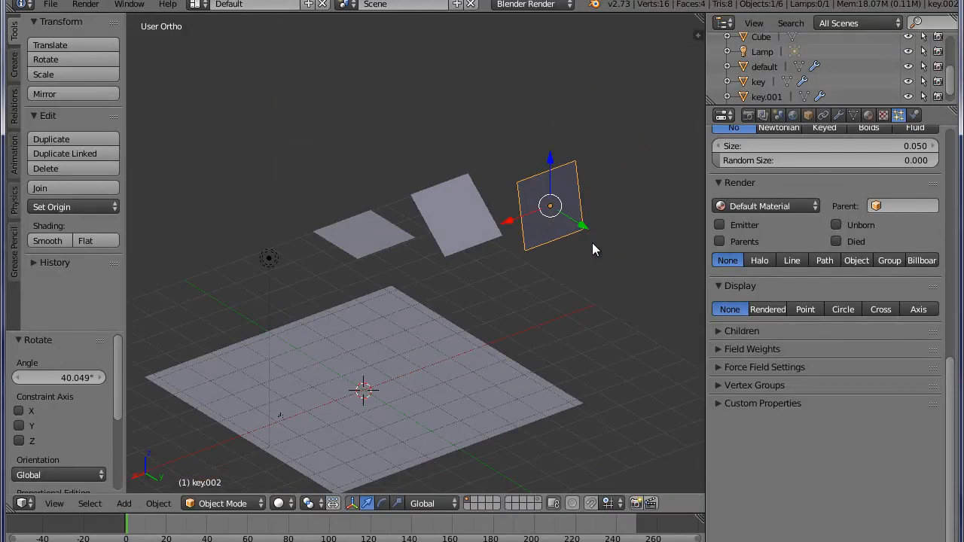
pyautogui.press('r')
pyautogui.press('z')
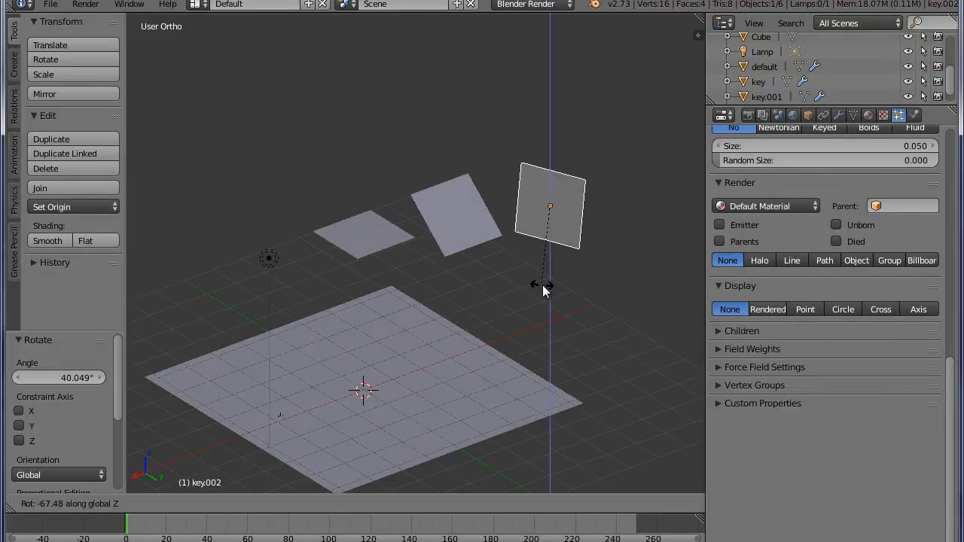
pyautogui.click(550, 289)
# Step: Move the duplicated plane about 5.62 units along the X axis
pyautogui.press('g')
pyautogui.press('x')
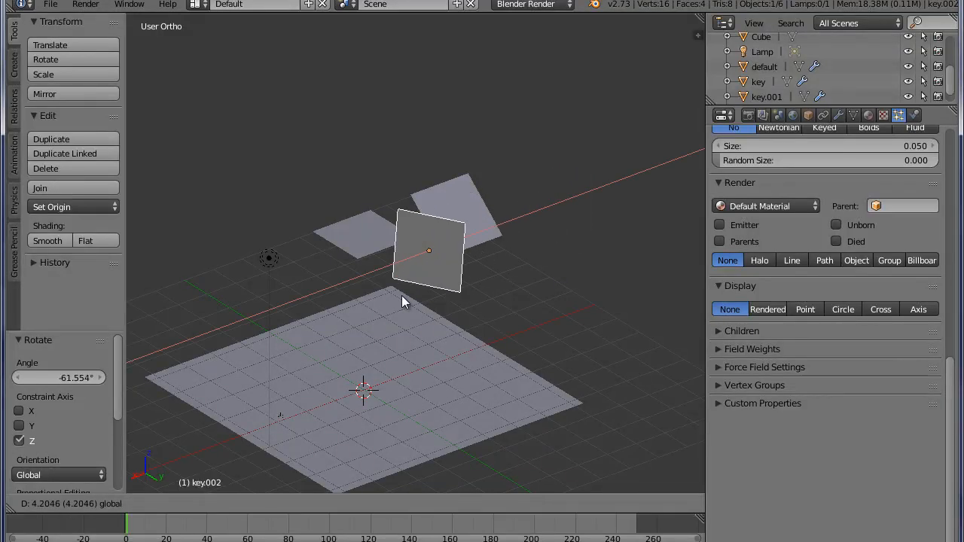
pyautogui.click(373, 322)
pyautogui.moveTo(372, 321); pyautogui.dragTo(539, 234, button='middle')
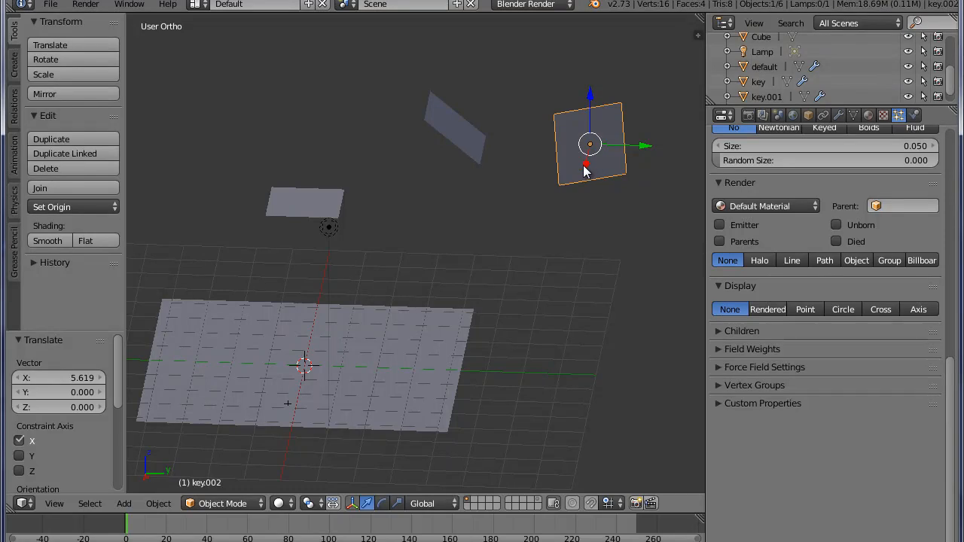
# Step: Select the default emitter plane and add a new particle key target after key.001, assigned to the key.002 object
pyautogui.rightClick(423, 377)
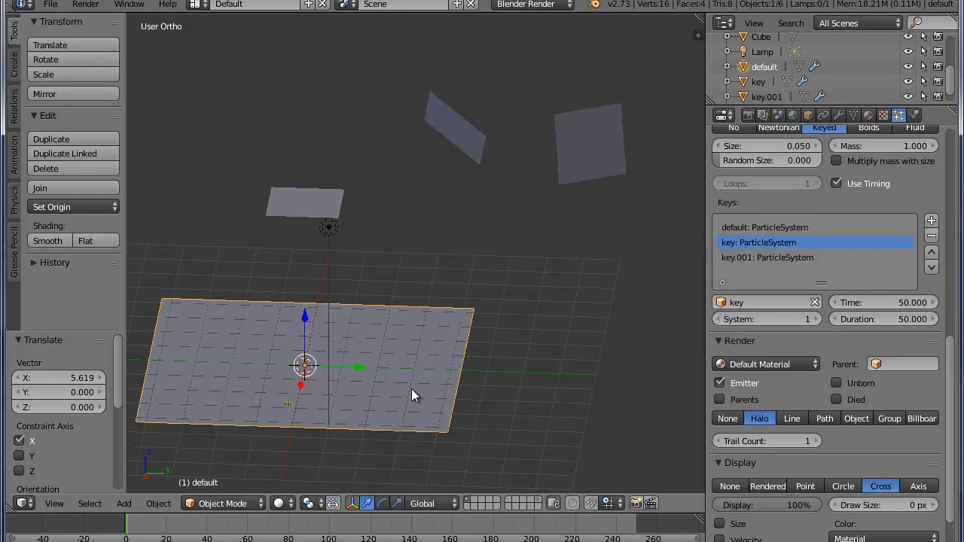
pyautogui.scroll(-3, 833, 426)
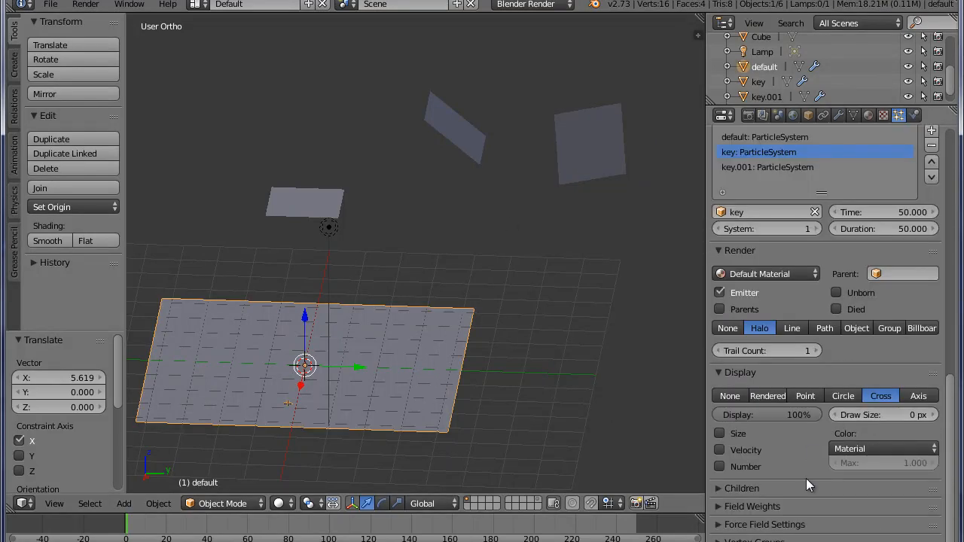
pyautogui.scroll(5, 816, 445)
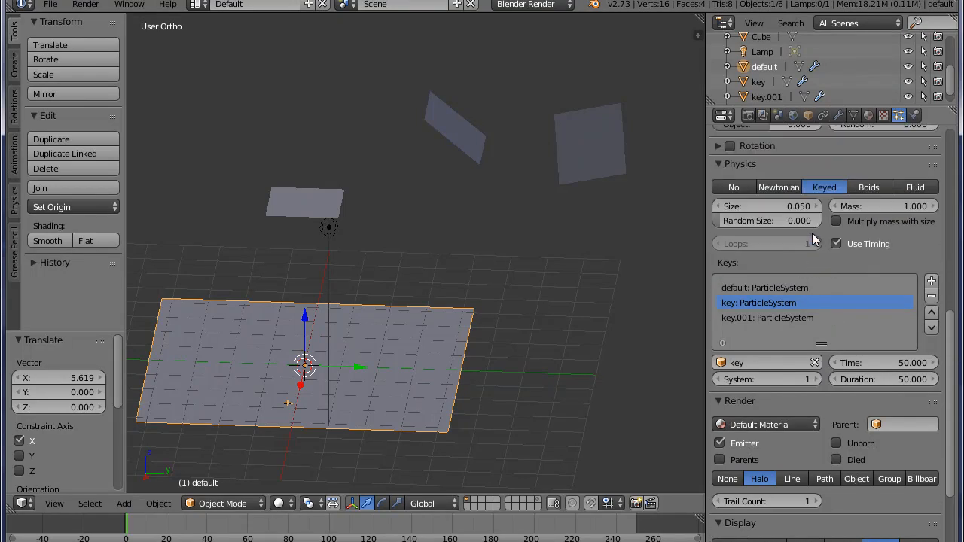
pyautogui.click(717, 163)
pyautogui.click(717, 164)
pyautogui.click(827, 319)
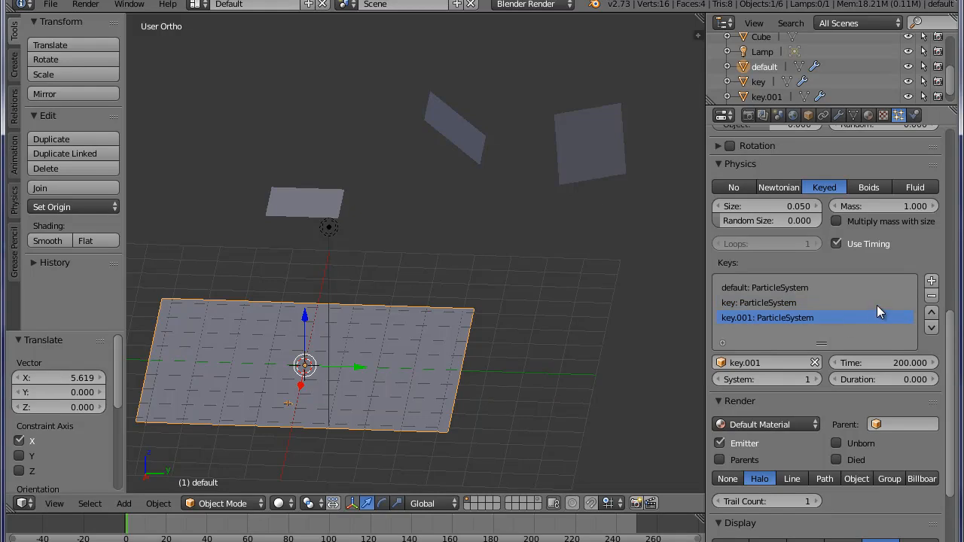
pyautogui.click(932, 283)
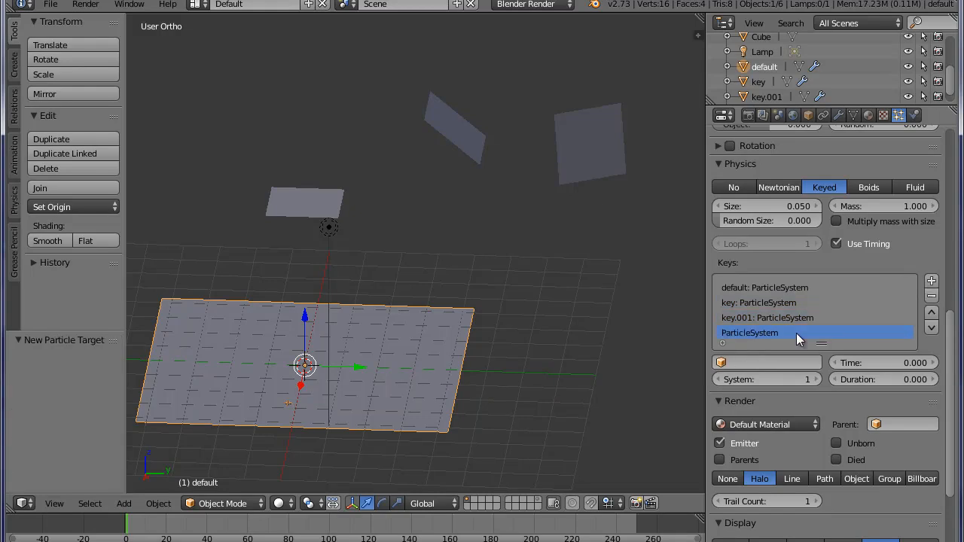
pyautogui.click(750, 362)
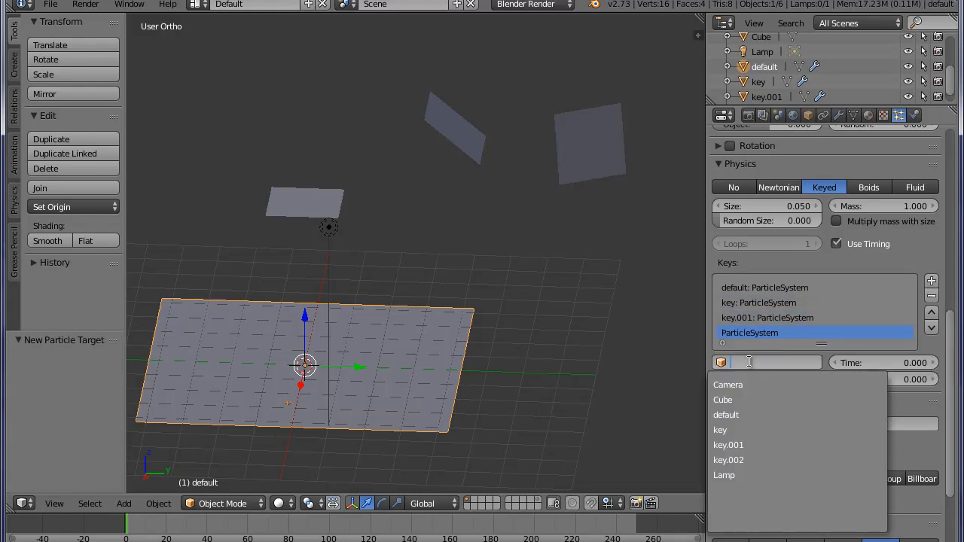
pyautogui.click(760, 459)
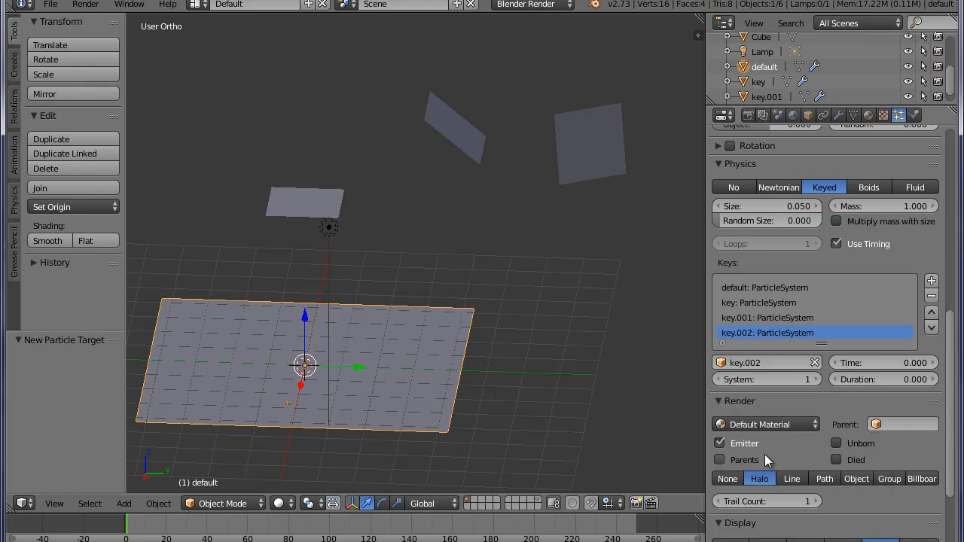
# Step: Disable Use Timing for the keys and play the animation, examining the particle path through the key planes
pyautogui.click(836, 244)
pyautogui.hotkey('alt', 'a')
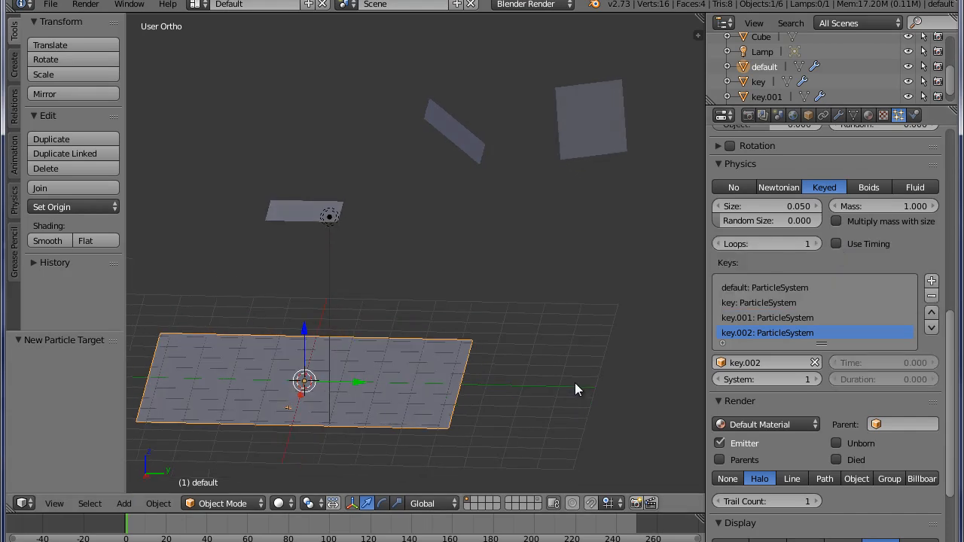
pyautogui.moveTo(573, 382); pyautogui.dragTo(631, 369, button='middle')
pyautogui.moveTo(495, 394); pyautogui.dragTo(525, 400, button='middle')
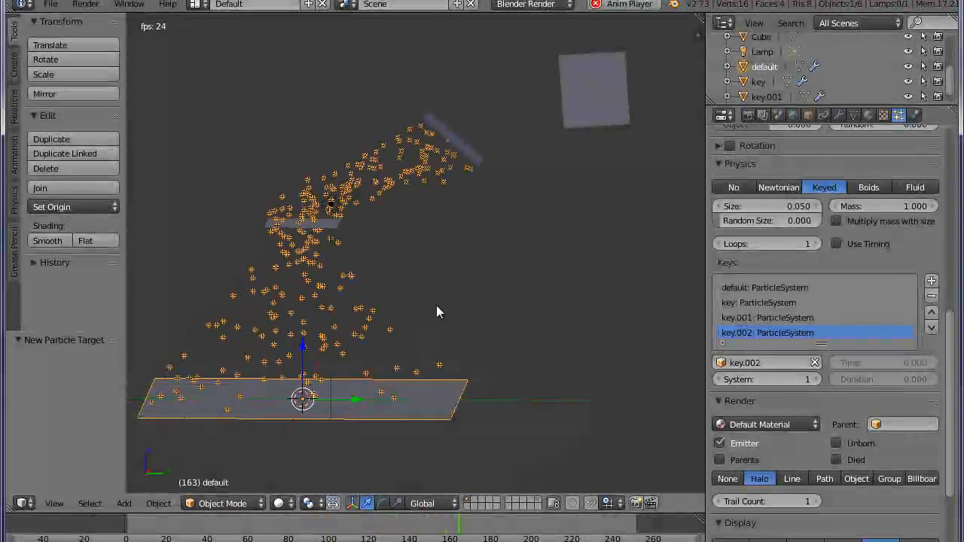
pyautogui.moveTo(442, 308); pyautogui.dragTo(451, 335, button='middle')
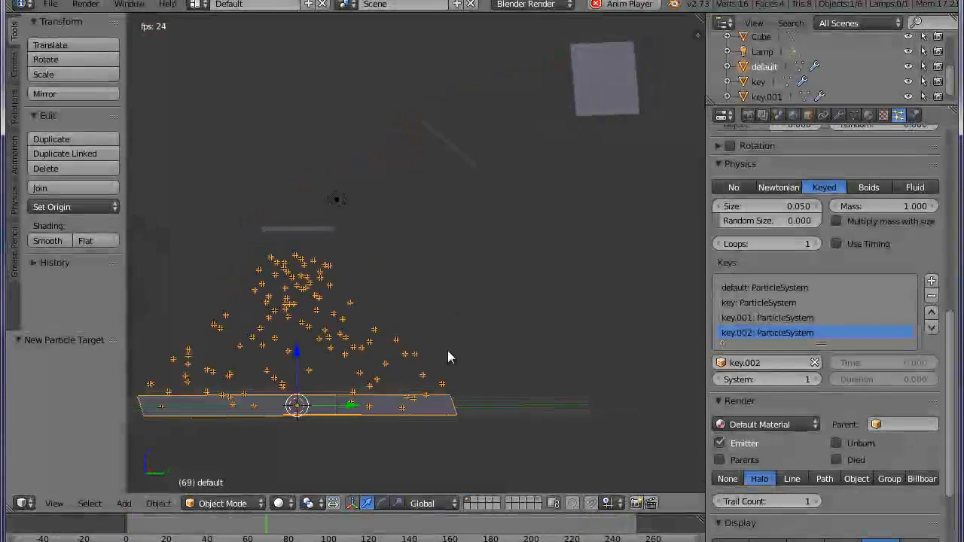